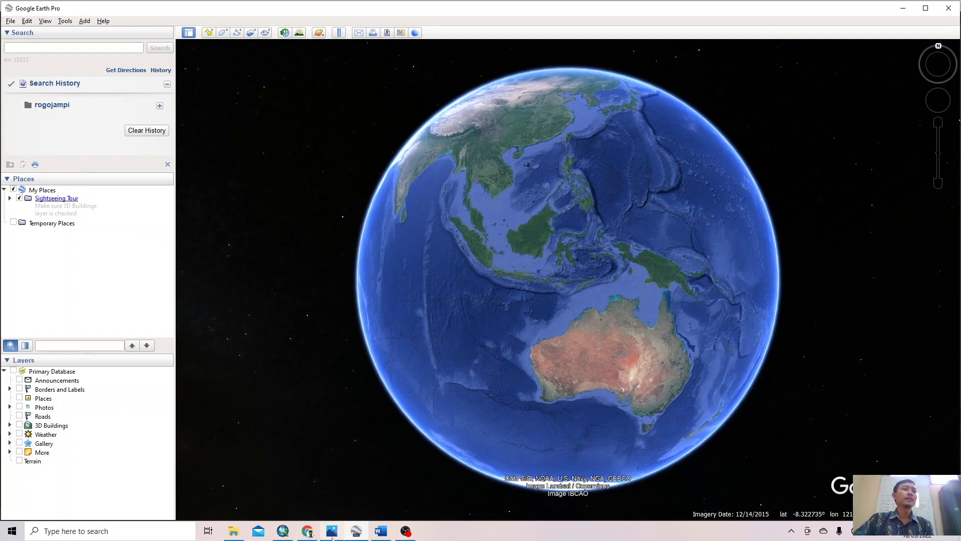
Step: Switch to Chrome, open the Google Earth Engine site from the search results, open its Datasets catalog, and return to the main page
{"action": "left_click", "coordinate": [307, 531]}
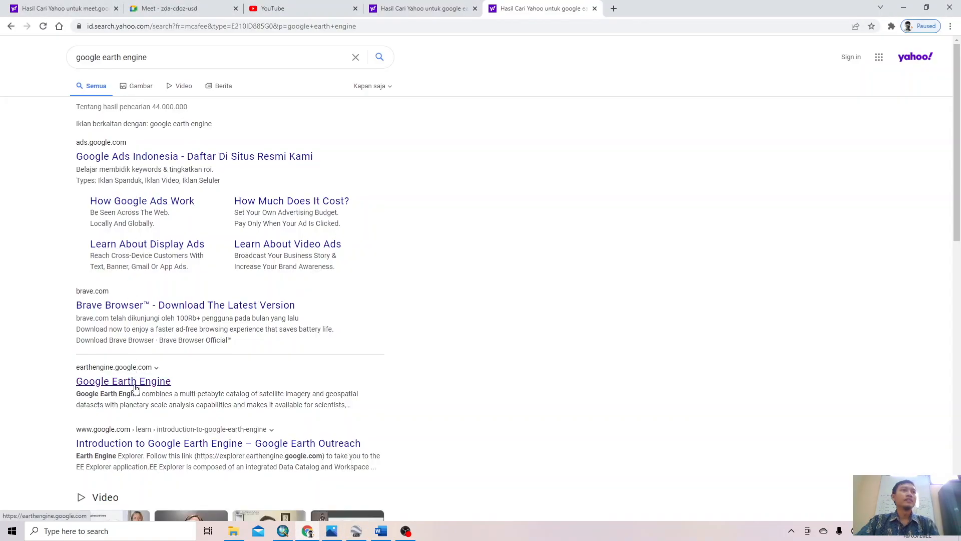
{"action": "left_click", "coordinate": [132, 382]}
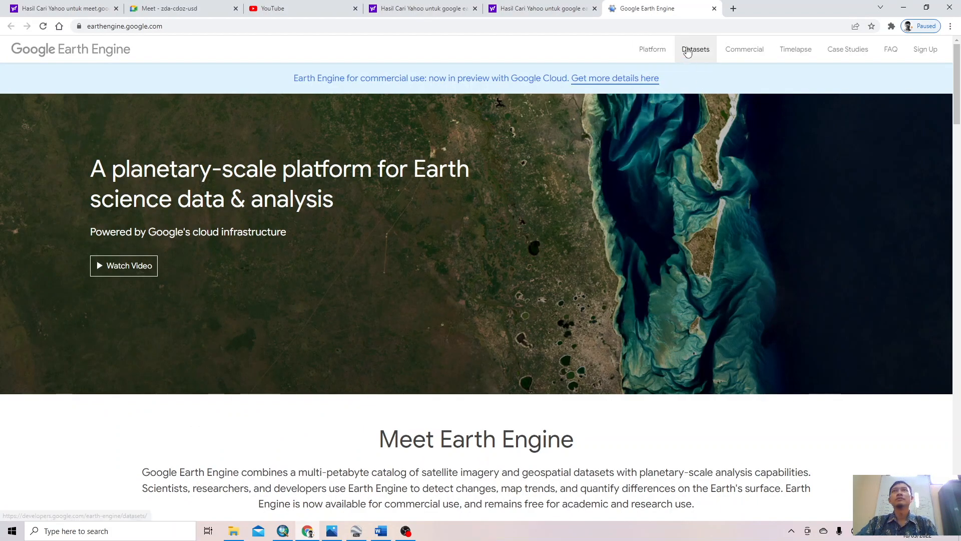
{"action": "left_click", "coordinate": [690, 50]}
{"action": "left_click", "coordinate": [649, 13]}
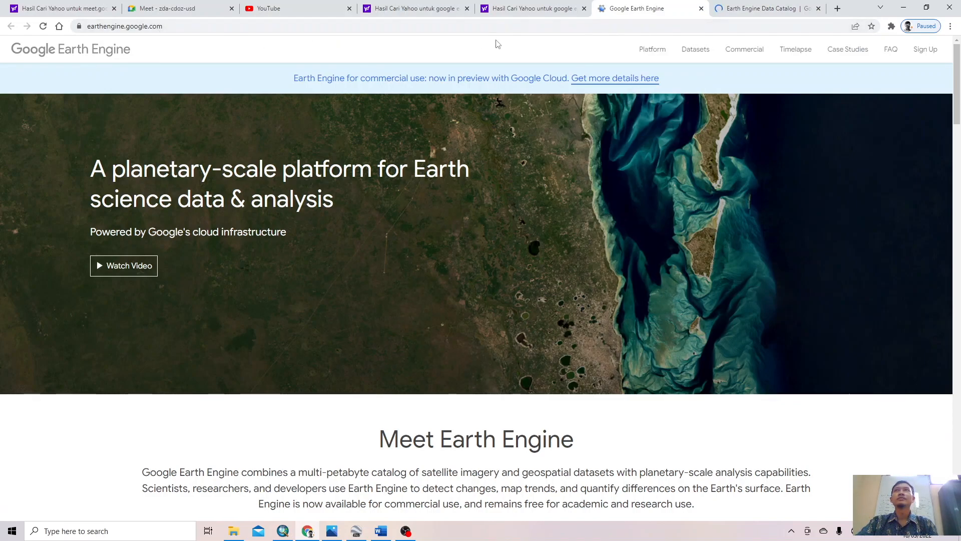
Step: Open the Earth Engine Code Editor, sign in with the account's e-mail and password, and return to the Earth Engine main page
{"action": "mouse_move", "coordinate": [651, 59]}
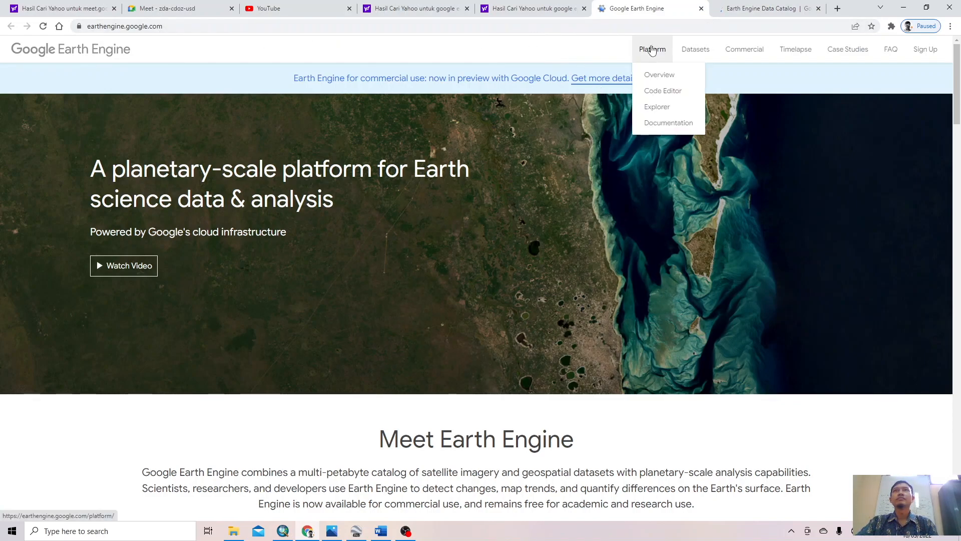
{"action": "left_click", "coordinate": [657, 93]}
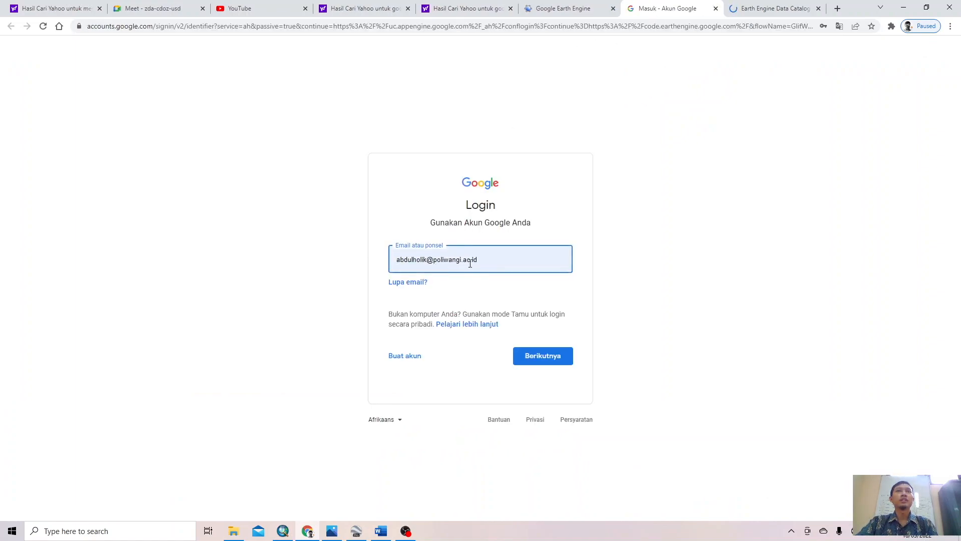
{"action": "left_click_drag", "start_coordinate": [487, 262], "coordinate": [456, 266]}
{"action": "left_click", "coordinate": [435, 328]}
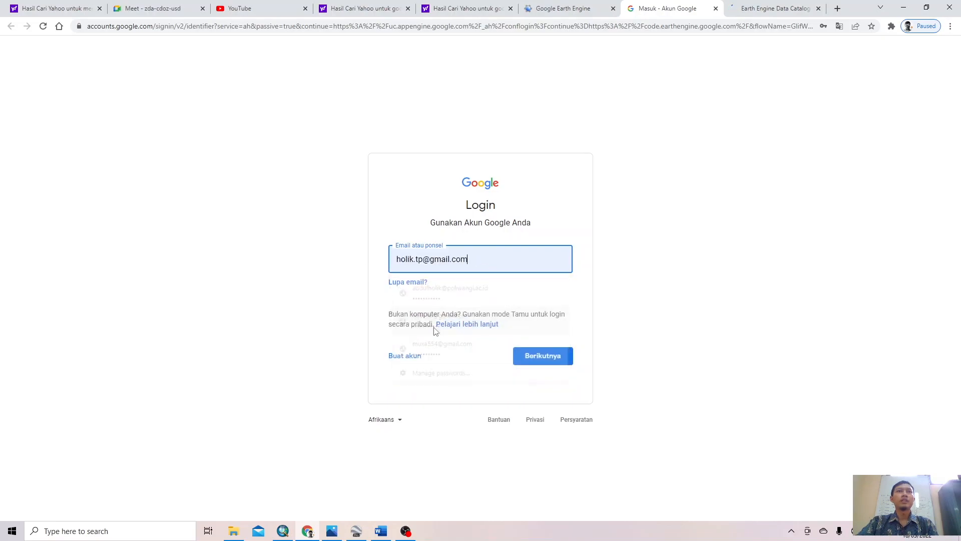
{"action": "left_click", "coordinate": [528, 354]}
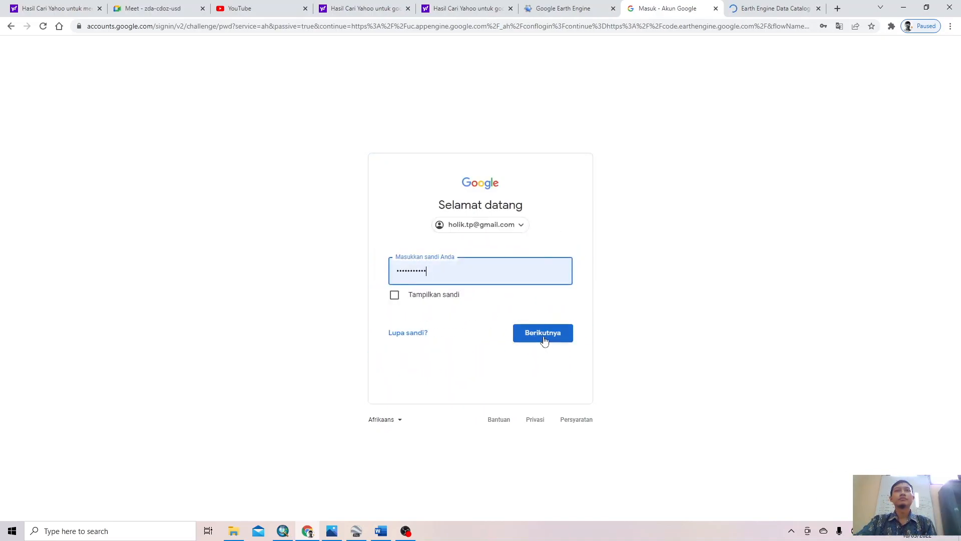
{"action": "left_click", "coordinate": [544, 336]}
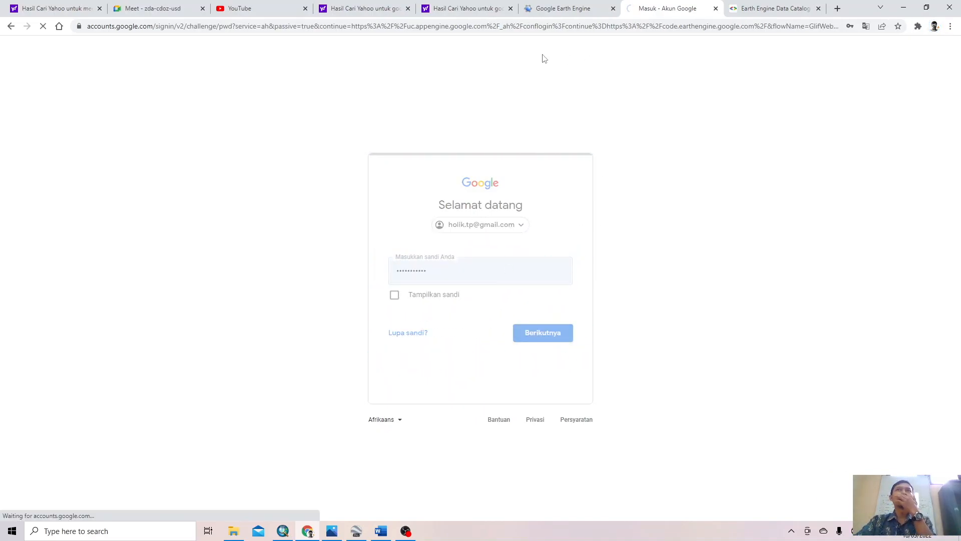
{"action": "left_click", "coordinate": [575, 15]}
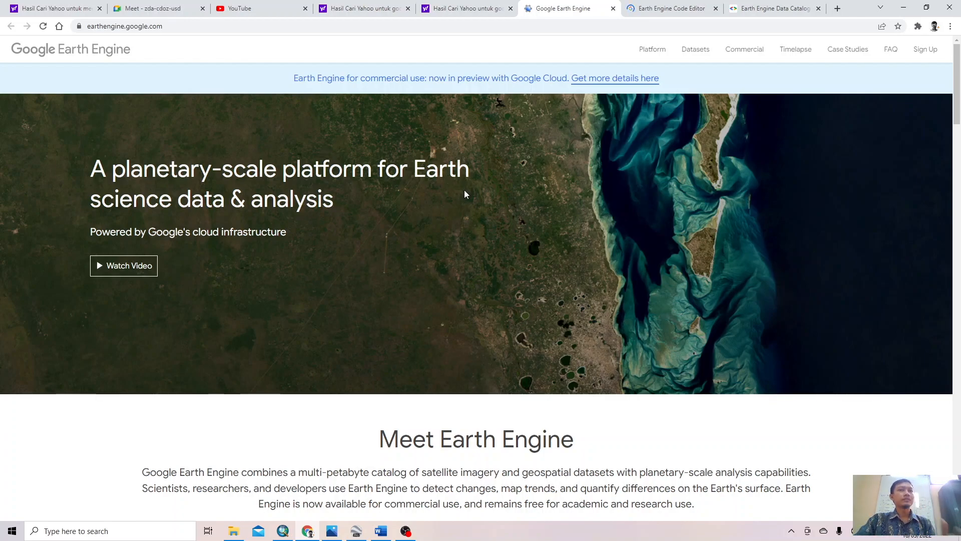
Step: Switch to Google Earth Pro and place a new placemark northwest of Rogojampi, eastern Java, at about latitude -8.264710°, longitude 114.204492°
{"action": "left_click", "coordinate": [356, 531]}
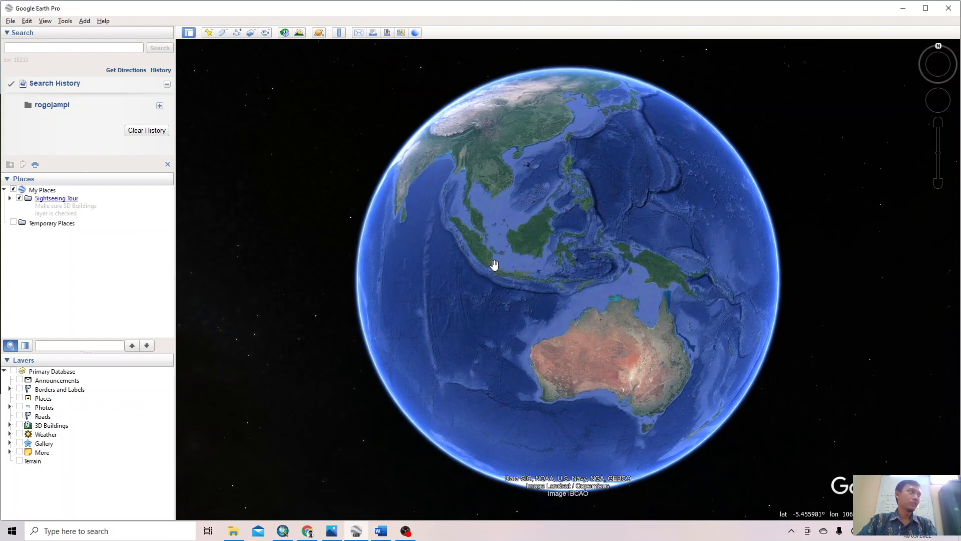
{"action": "double_click", "coordinate": [525, 279]}
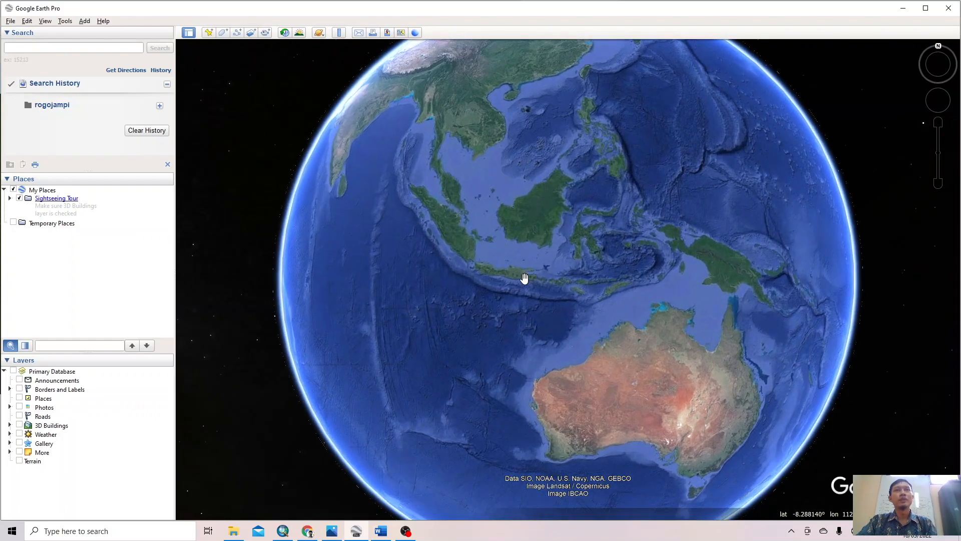
{"action": "scroll", "coordinate": [565, 281], "scroll_direction": "up", "scroll_amount": 3}
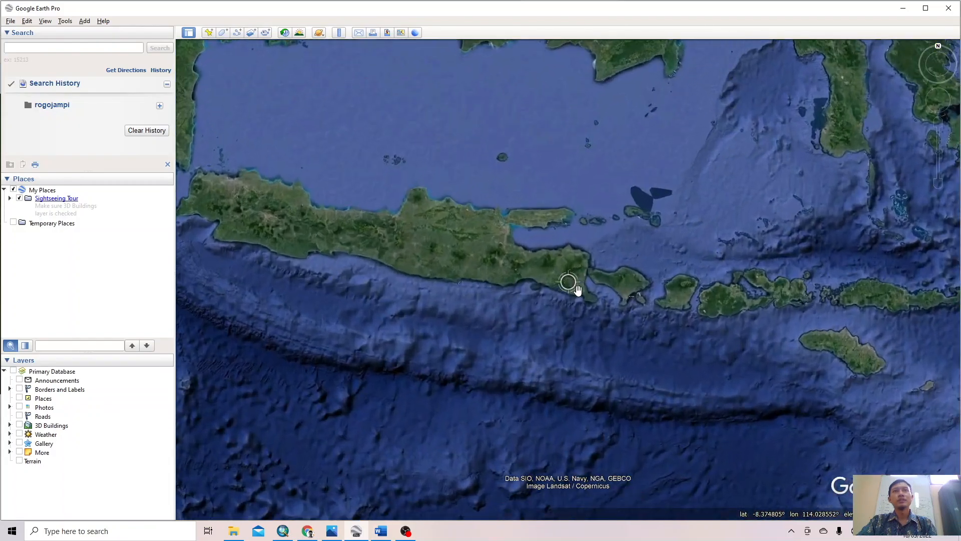
{"action": "scroll", "coordinate": [575, 269], "scroll_direction": "up", "scroll_amount": 3}
{"action": "scroll", "coordinate": [583, 273], "scroll_direction": "up", "scroll_amount": 5}
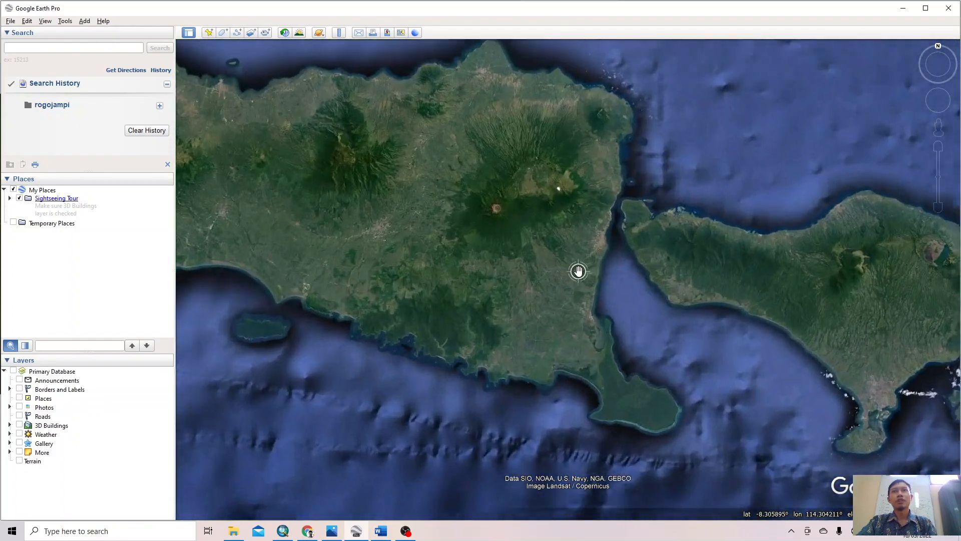
{"action": "scroll", "coordinate": [578, 271], "scroll_direction": "up", "scroll_amount": 2}
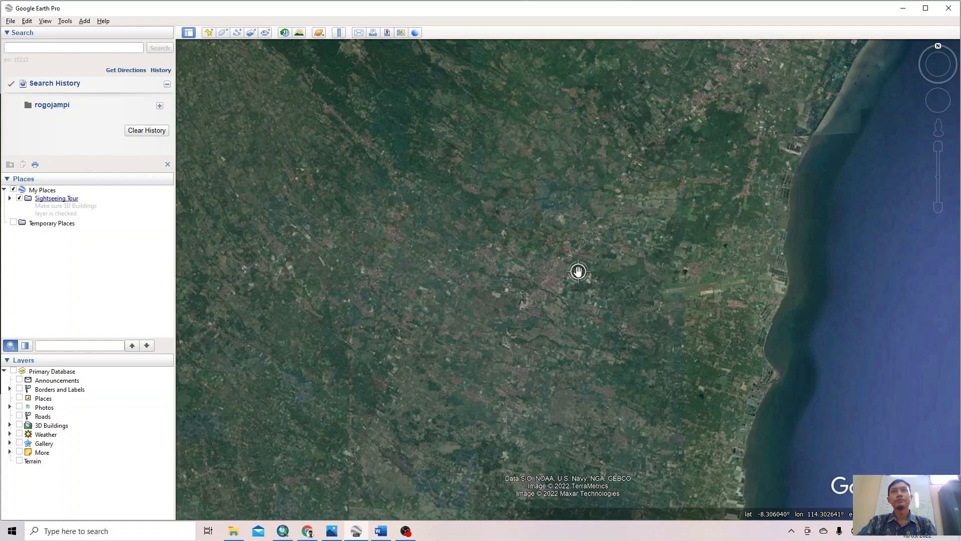
{"action": "scroll", "coordinate": [620, 273], "scroll_direction": "up", "scroll_amount": 3}
{"action": "left_click_drag", "start_coordinate": [636, 275], "coordinate": [584, 266]}
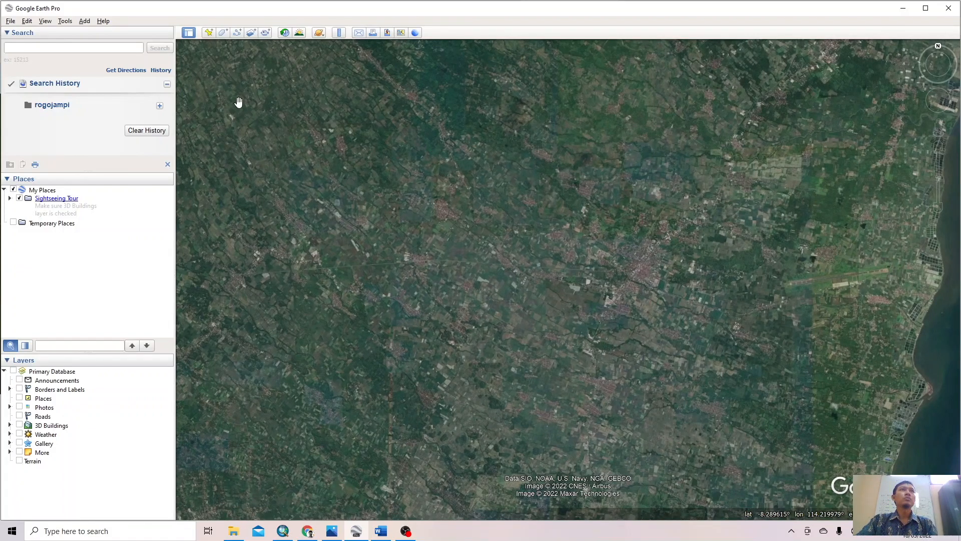
{"action": "left_click", "coordinate": [209, 33]}
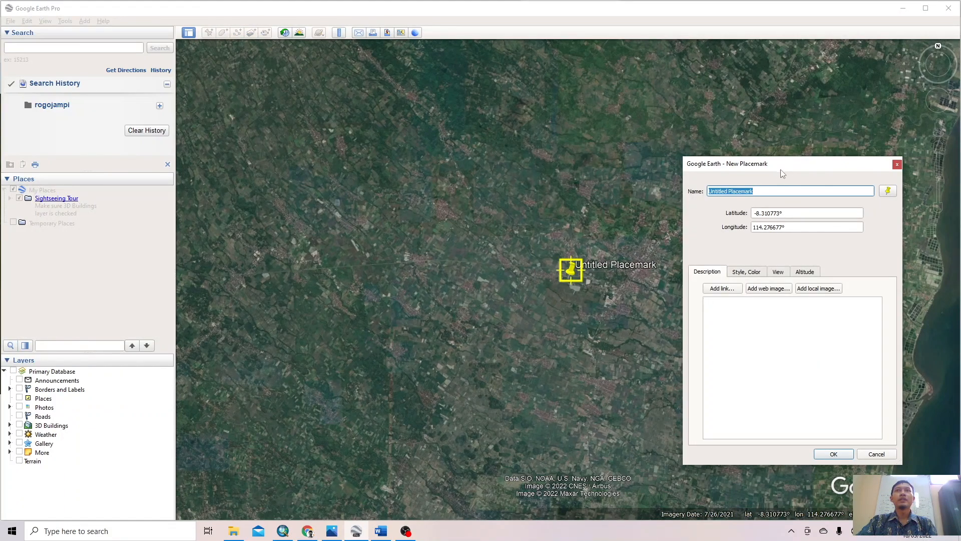
{"action": "left_click_drag", "start_coordinate": [569, 281], "coordinate": [263, 86]}
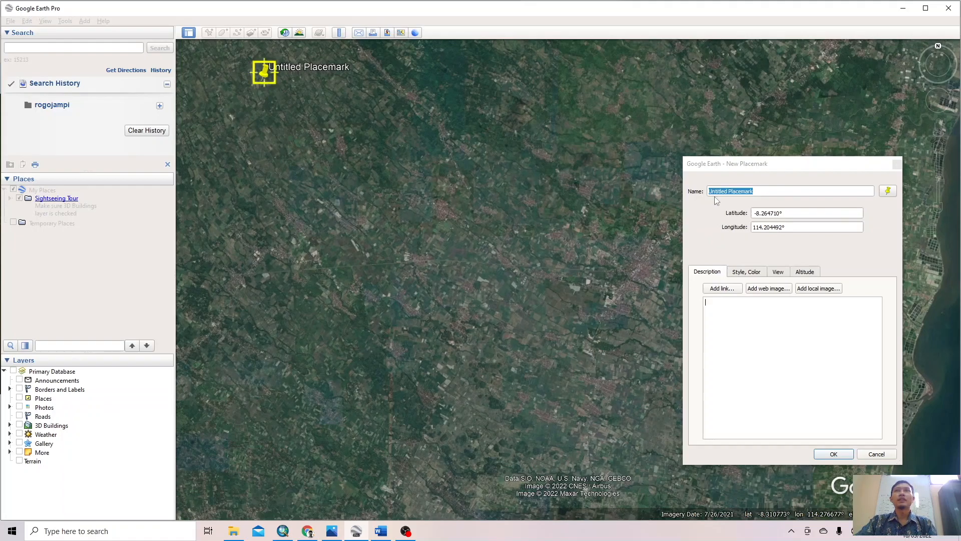
Step: Name the new northwest placemark 1 and save it
{"action": "left_click", "coordinate": [759, 189]}
{"action": "left_click_drag", "start_coordinate": [758, 190], "coordinate": [687, 189]}
{"action": "left_click", "coordinate": [770, 190]}
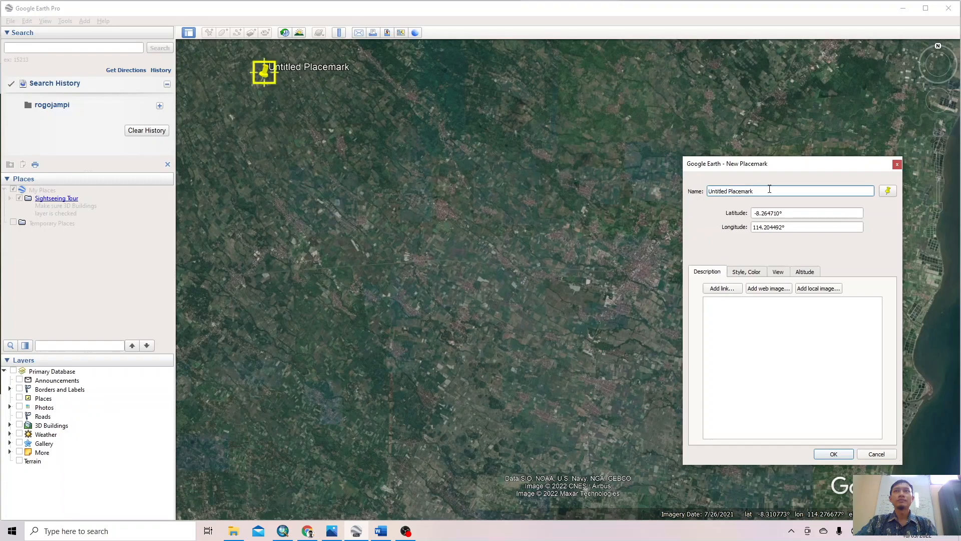
{"action": "key", "text": "BackSpace"}
{"action": "key", "text": "BackSpace"}
{"action": "key", "text": "BackSpace"}
{"action": "key", "text": "BackSpace"}
{"action": "key", "text": "BackSpace"}
{"action": "key", "text": "BackSpace"}
{"action": "key", "text": "BackSpace"}
{"action": "key", "text": "BackSpace"}
{"action": "key", "text": "BackSpace"}
{"action": "key", "text": "BackSpace"}
{"action": "key", "text": "BackSpace"}
{"action": "key", "text": "BackSpace"}
{"action": "key", "text": "BackSpace"}
{"action": "key", "text": "BackSpace"}
{"action": "key", "text": "BackSpace"}
{"action": "key", "text": "BackSpace"}
{"action": "key", "text": "BackSpace"}
{"action": "key", "text": "BackSpace"}
{"action": "type", "text": "1"}
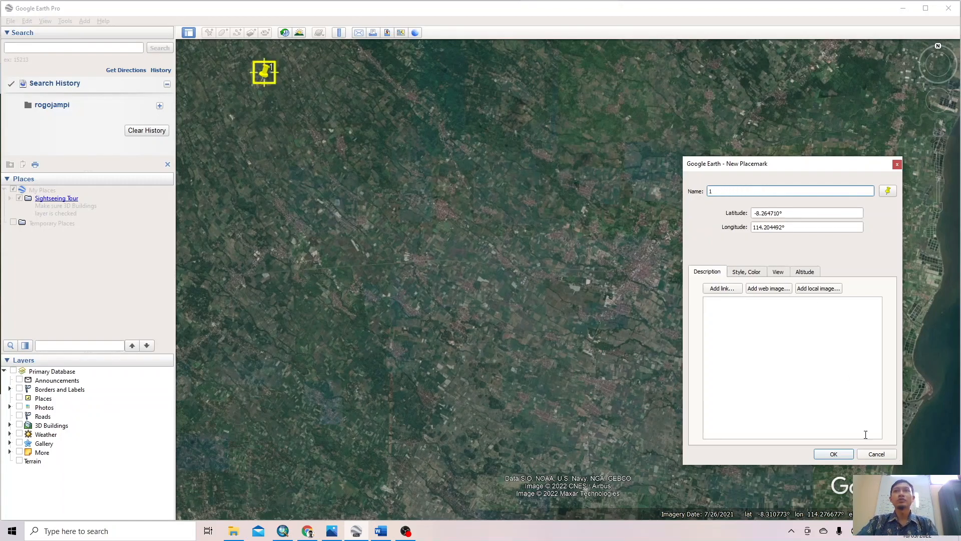
{"action": "left_click", "coordinate": [833, 454]}
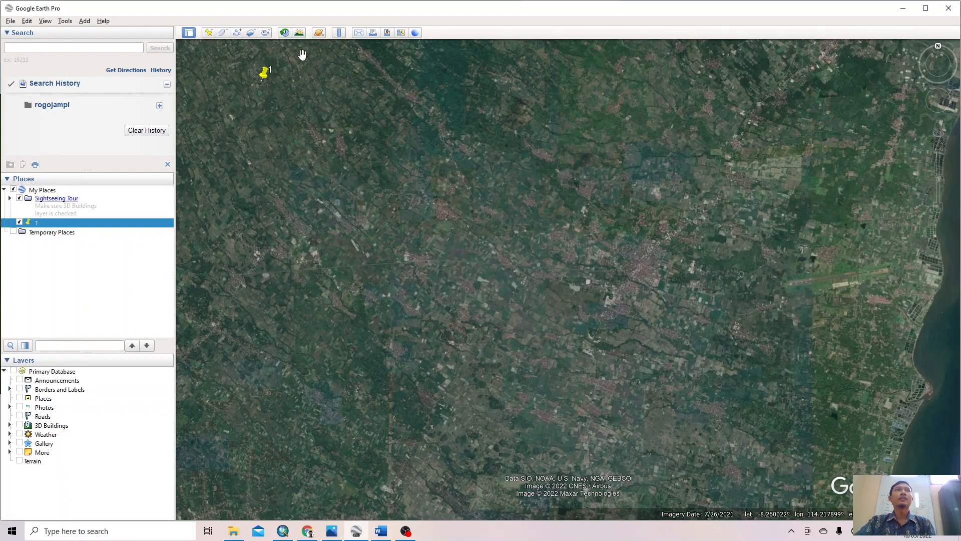
Step: Add a placemark named 2 at the northeast corner of the area, roughly level with placemark 1 and near the coast
{"action": "left_click", "coordinate": [210, 33]}
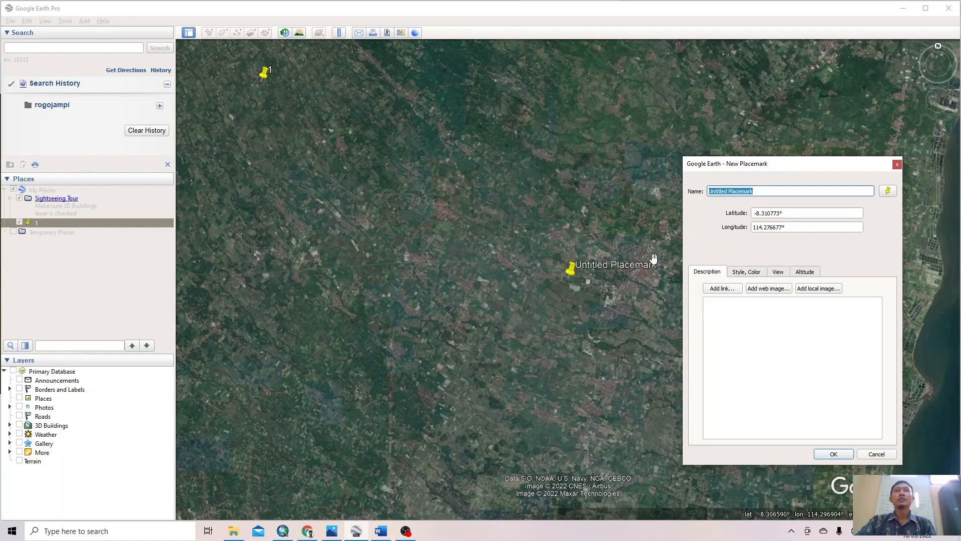
{"action": "left_click", "coordinate": [754, 186]}
{"action": "left_click_drag", "start_coordinate": [574, 271], "coordinate": [886, 79]}
{"action": "left_click", "coordinate": [872, 397]}
{"action": "left_click", "coordinate": [834, 453]}
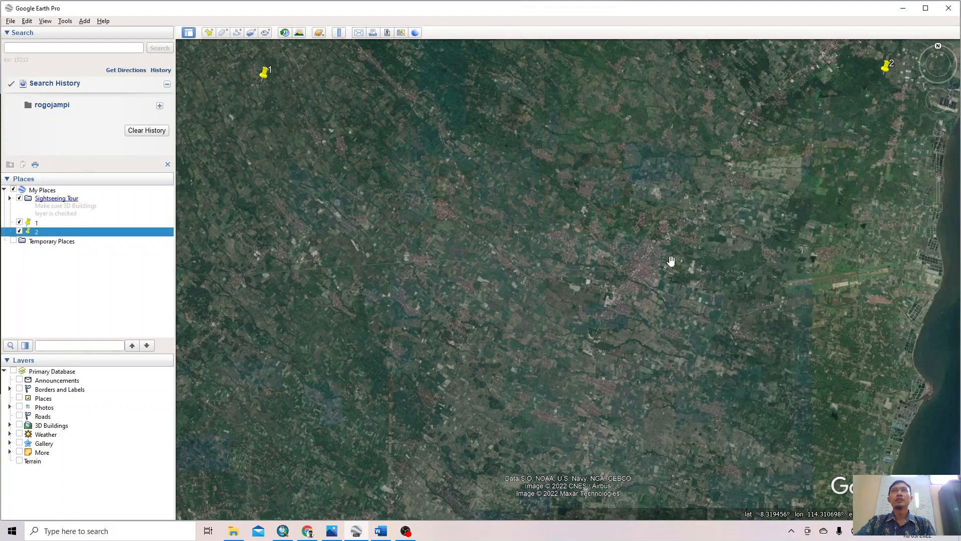
{"action": "left_click_drag", "start_coordinate": [889, 65], "coordinate": [886, 76]}
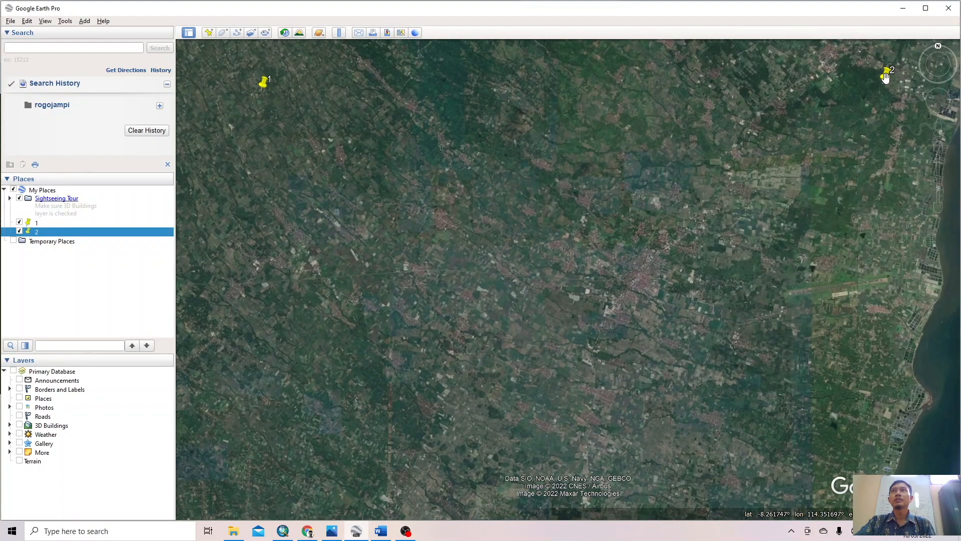
{"action": "left_click_drag", "start_coordinate": [873, 126], "coordinate": [872, 122]}
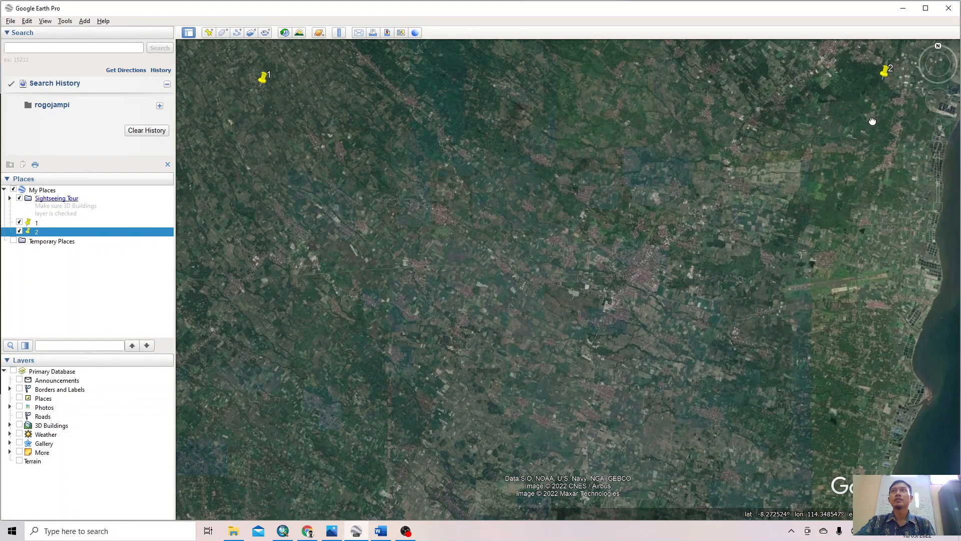
{"action": "right_click", "coordinate": [887, 73]}
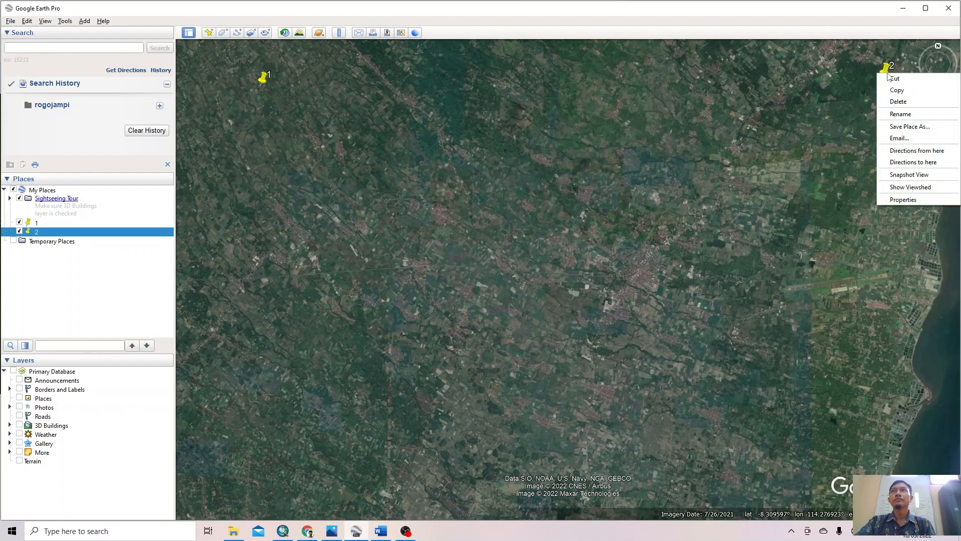
{"action": "left_click", "coordinate": [844, 96]}
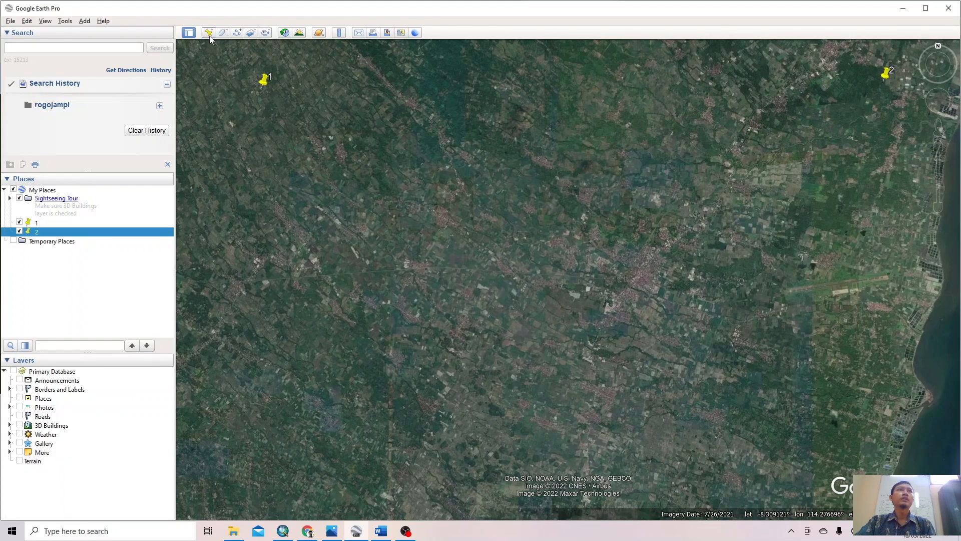
Step: Add a placemark named 3 at the southeast corner of the area, at about latitude -8.348441°, longitude 114.331936°
{"action": "left_click", "coordinate": [209, 33]}
{"action": "type", "text": "3"}
{"action": "left_click", "coordinate": [814, 476]}
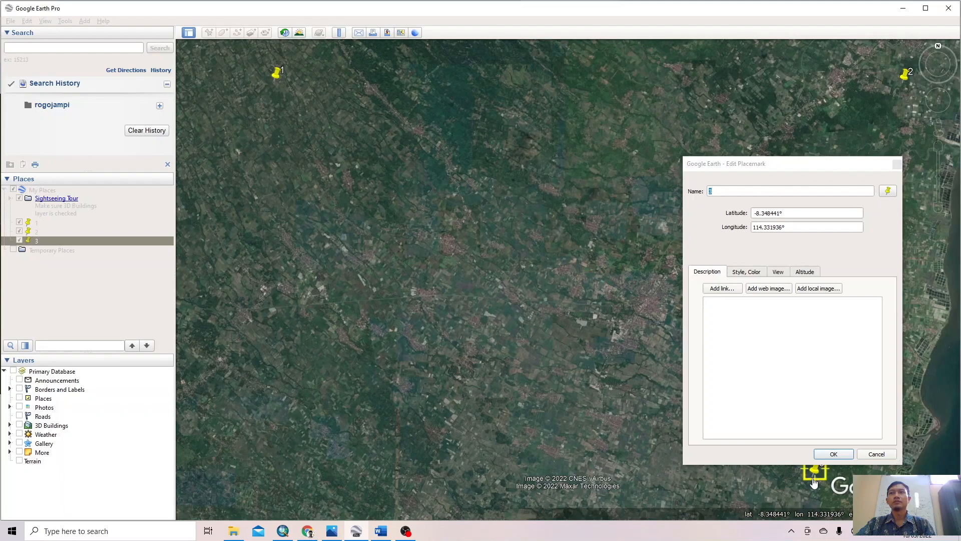
{"action": "left_click", "coordinate": [841, 454]}
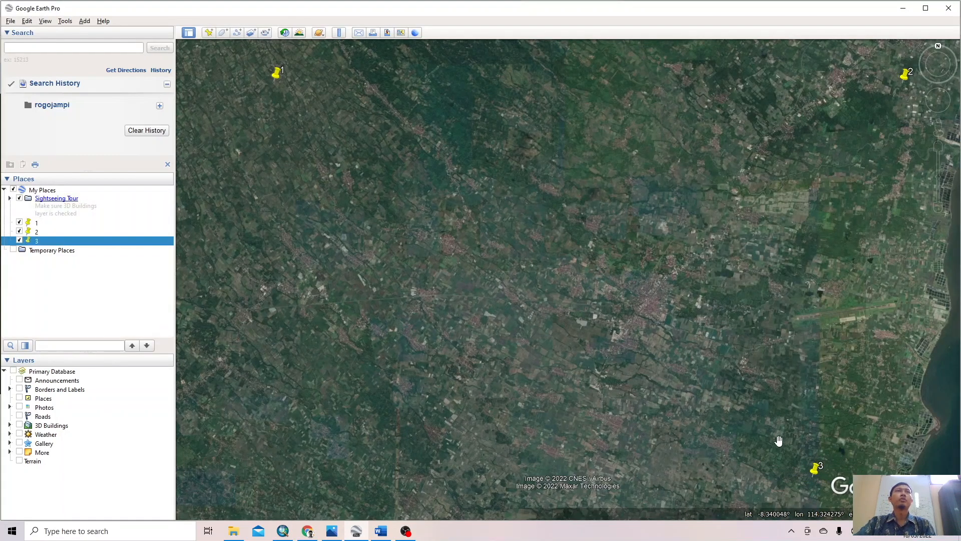
Step: Add a placemark named 4 and move it to the area's southwest corner, at about latitude -8.345933°, longitude 114.204979°
{"action": "left_click", "coordinate": [208, 34]}
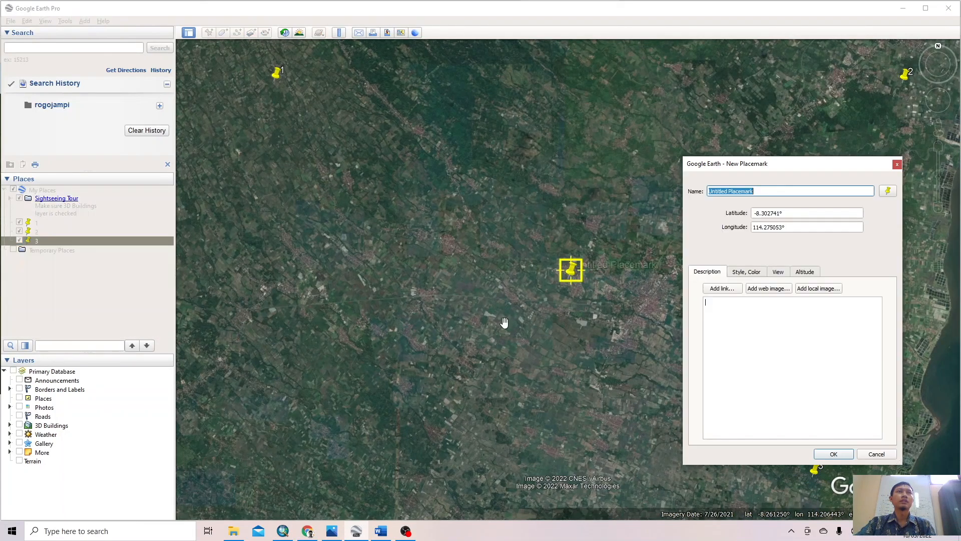
{"action": "type", "text": "4"}
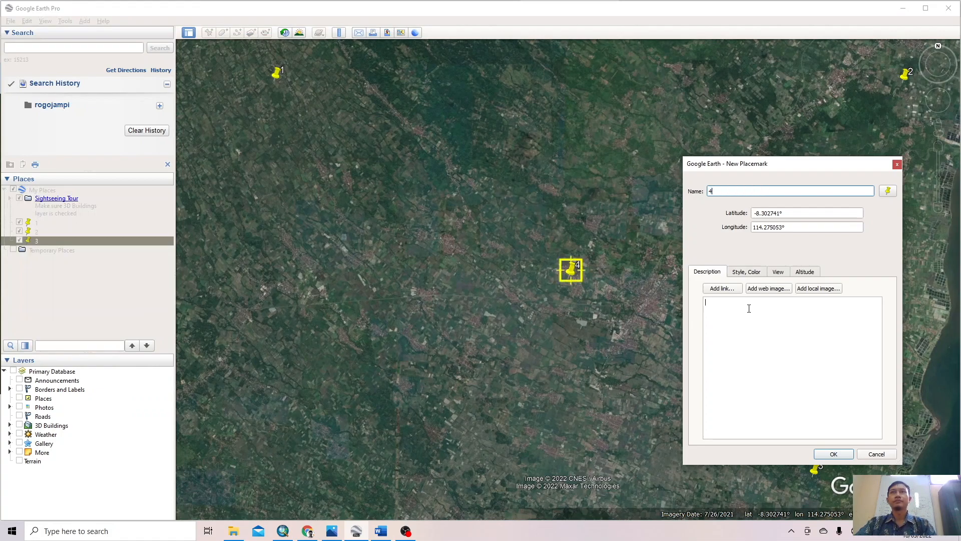
{"action": "left_click", "coordinate": [834, 454]}
{"action": "mouse_move", "coordinate": [578, 273]}
{"action": "left_mouse_down"}
{"action": "mouse_move", "coordinate": [495, 325]}
{"action": "mouse_move", "coordinate": [579, 275]}
{"action": "left_mouse_up"}
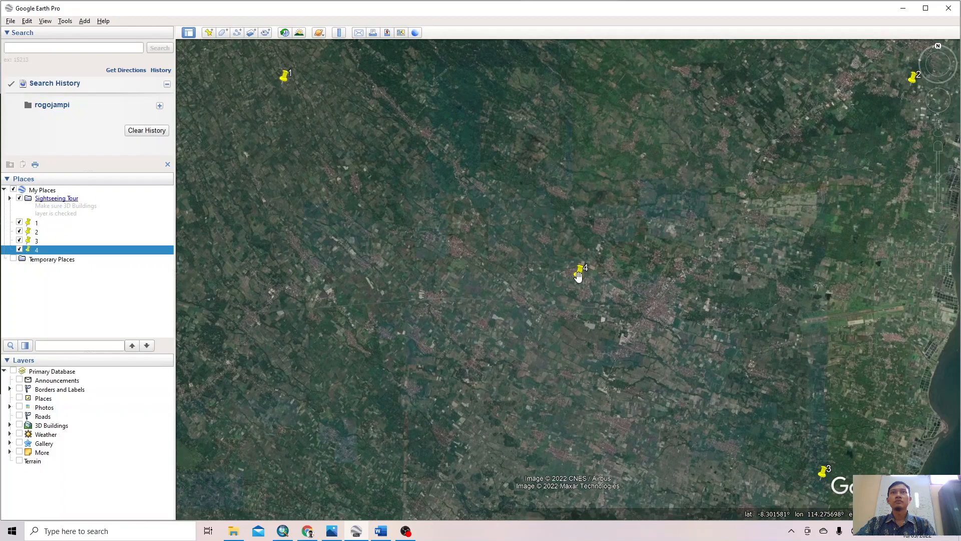
{"action": "left_click", "coordinate": [608, 404]}
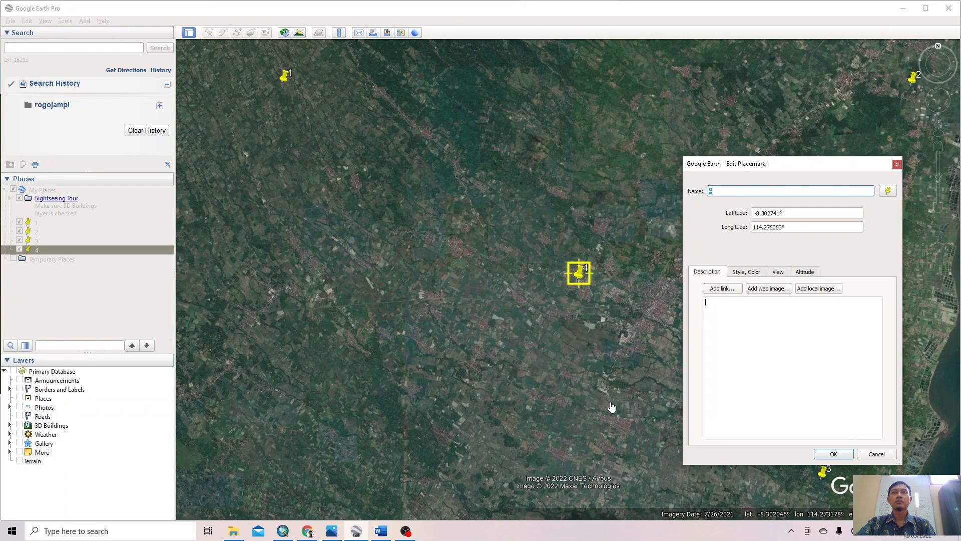
{"action": "left_click_drag", "start_coordinate": [578, 273], "coordinate": [276, 473]}
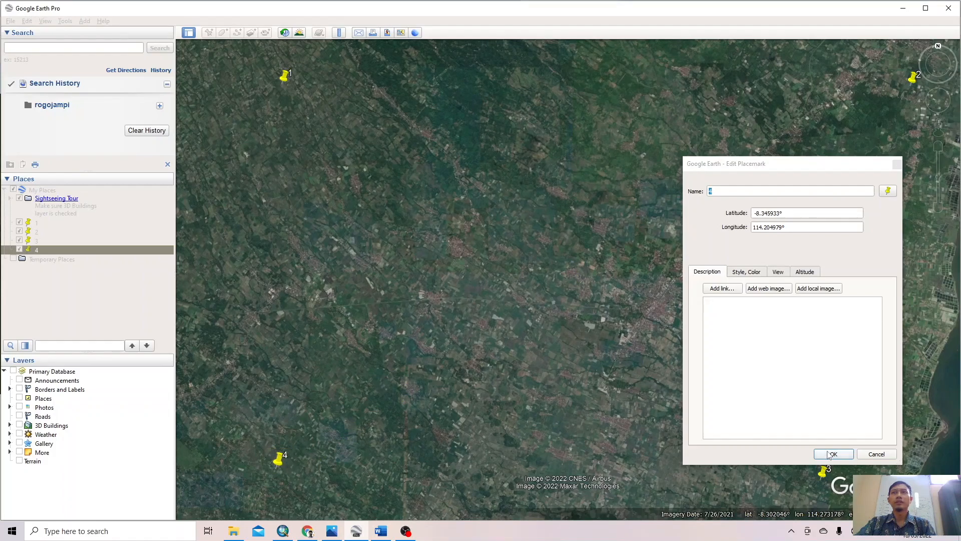
{"action": "left_click", "coordinate": [825, 454]}
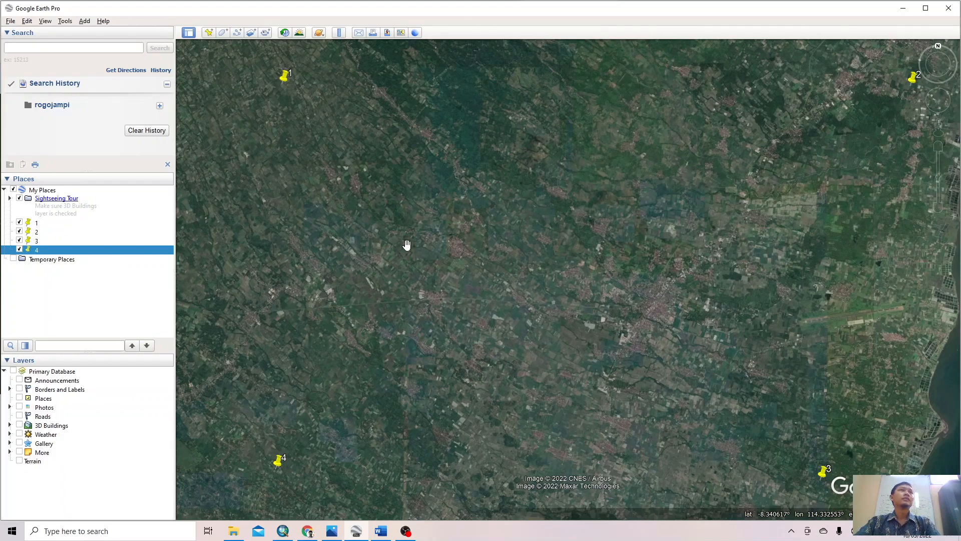
Step: Turn on historical imagery and examine the most recent images covering all four placemarks
{"action": "left_click", "coordinate": [285, 33]}
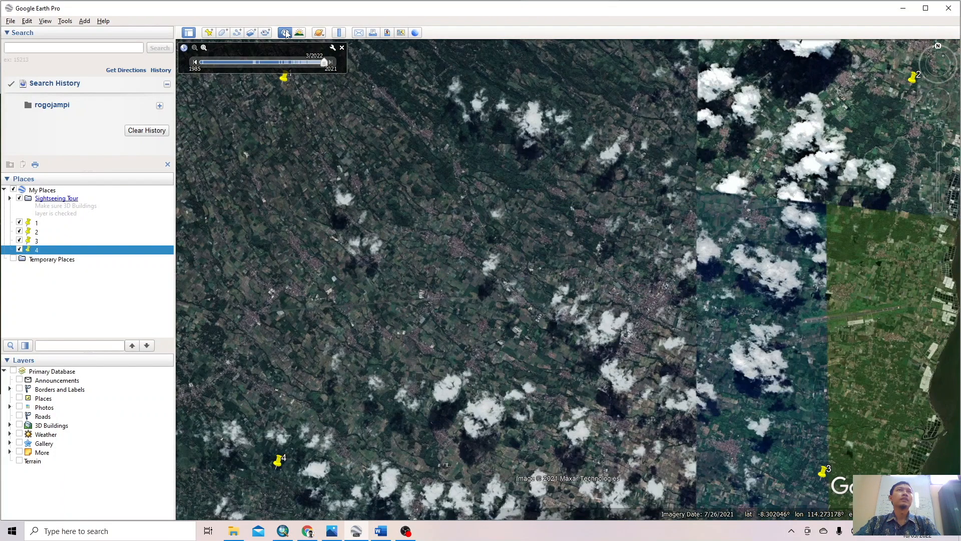
{"action": "mouse_move", "coordinate": [323, 61]}
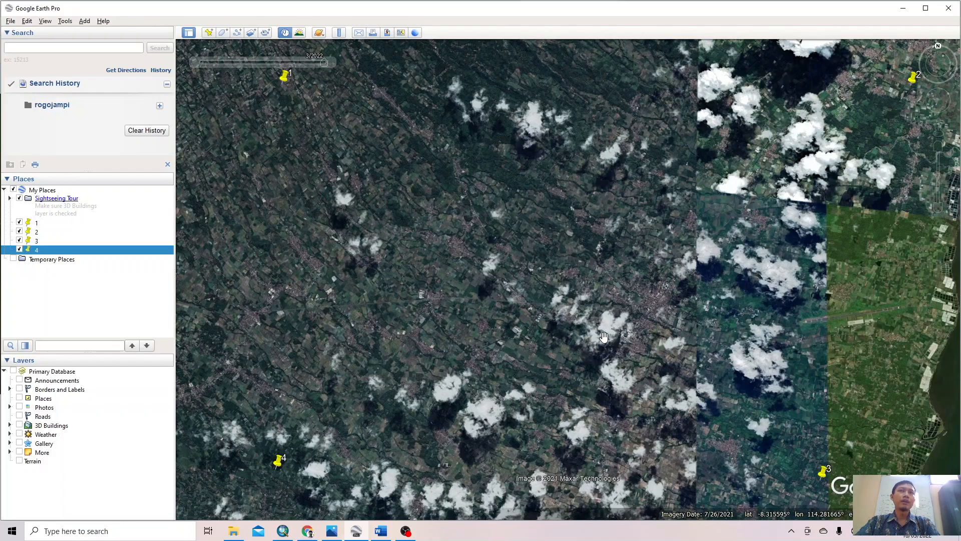
{"action": "scroll", "coordinate": [605, 337], "scroll_direction": "down", "scroll_amount": 3}
{"action": "scroll", "coordinate": [606, 337], "scroll_direction": "up", "scroll_amount": 2}
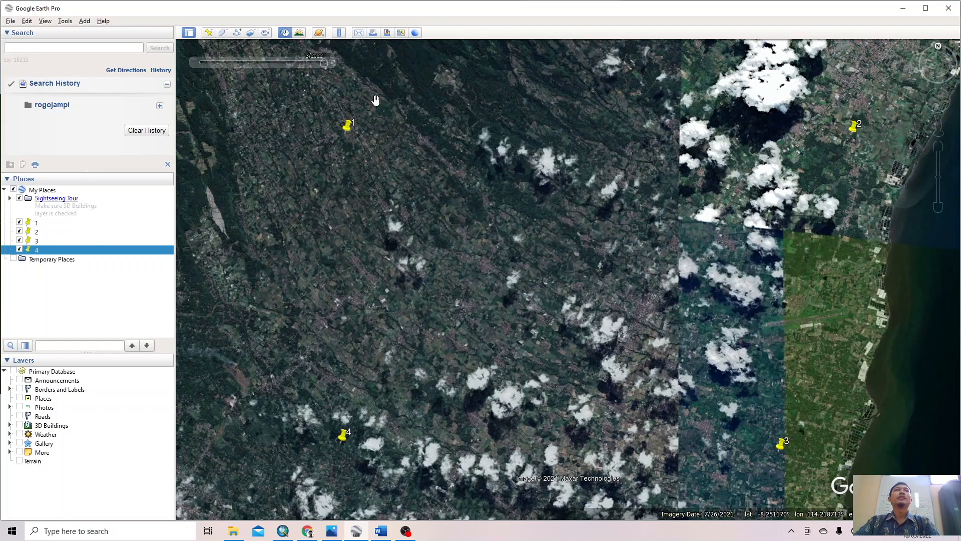
Step: Set the historical imagery to March 2014, using the capture dated 3/25/2014, with all four placemarks in view
{"action": "mouse_move", "coordinate": [320, 68]}
{"action": "left_click_drag", "start_coordinate": [323, 64], "coordinate": [299, 63]}
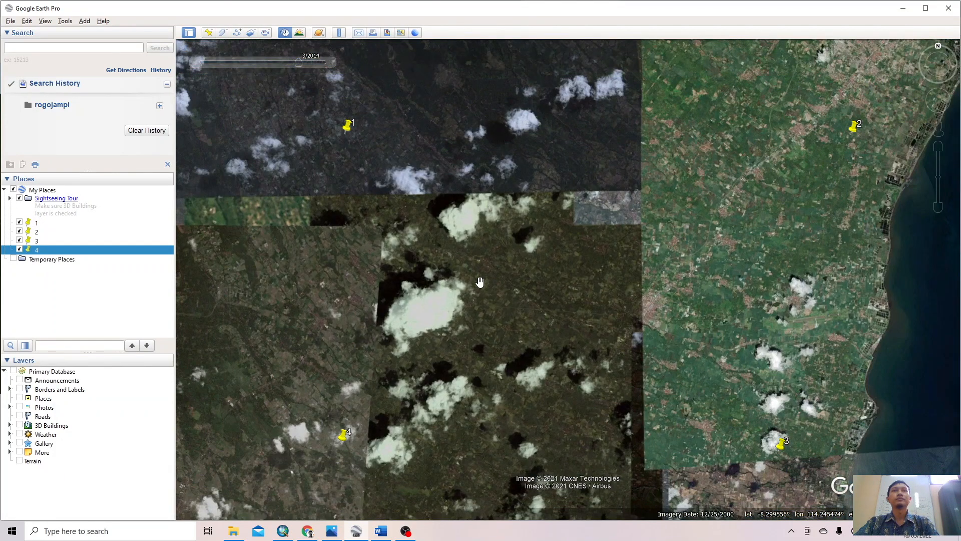
{"action": "scroll", "coordinate": [516, 311], "scroll_direction": "down", "scroll_amount": 3}
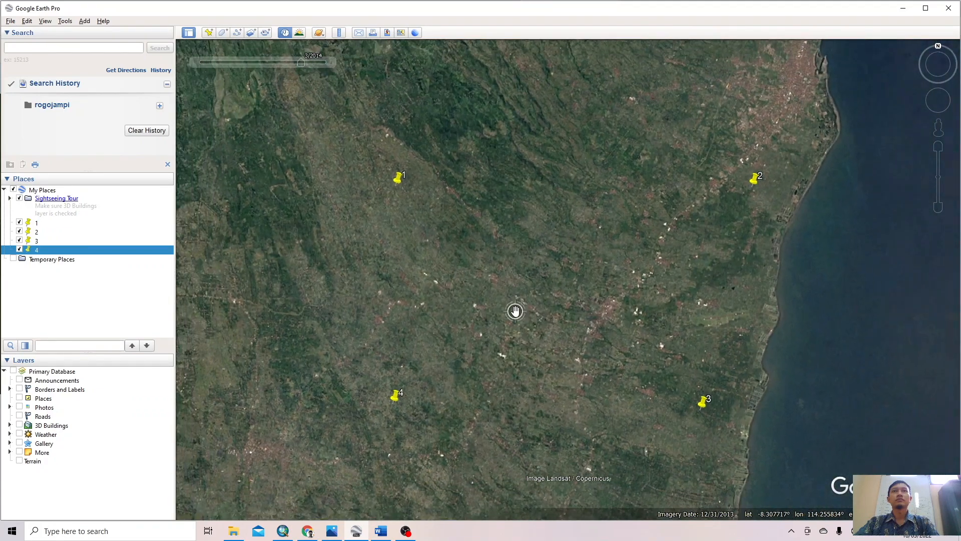
{"action": "scroll", "coordinate": [515, 311], "scroll_direction": "up", "scroll_amount": 3}
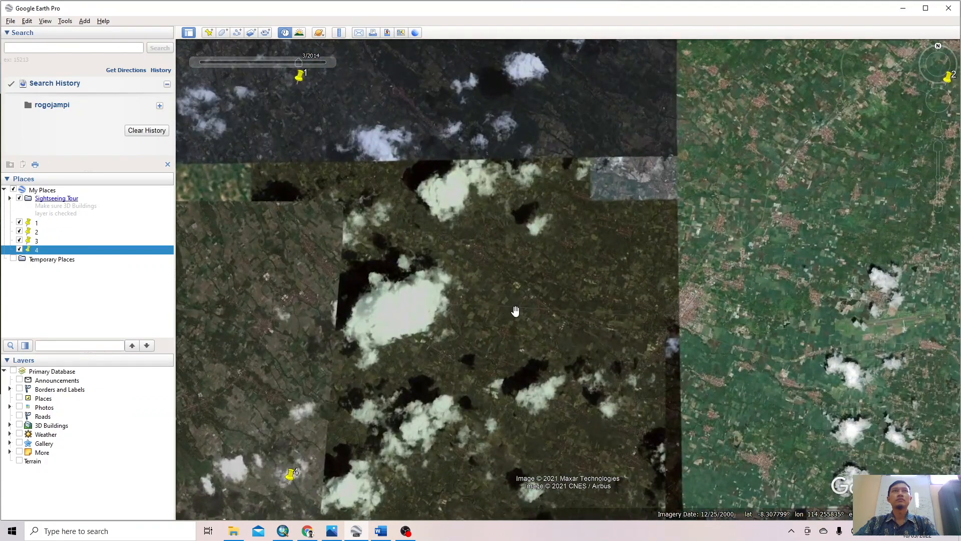
{"action": "mouse_move", "coordinate": [321, 63]}
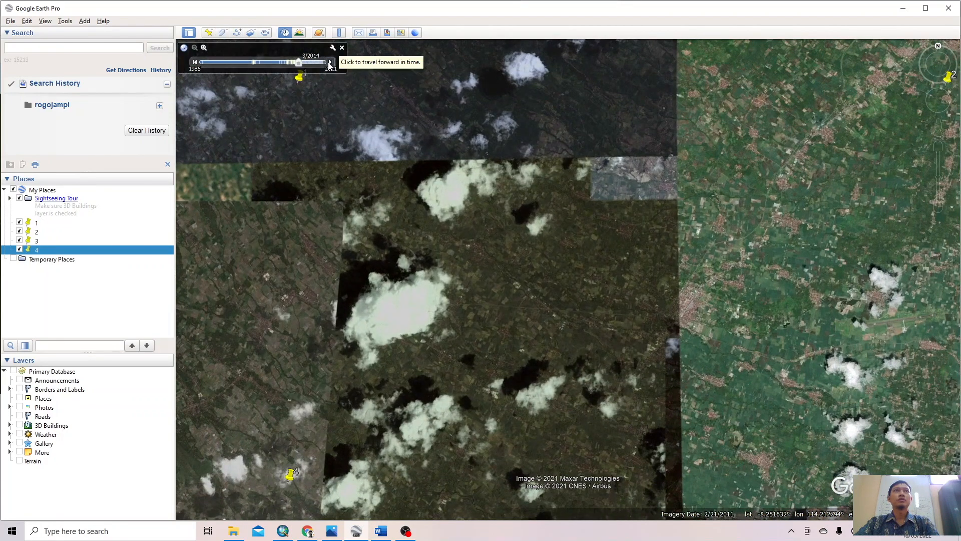
{"action": "left_click", "coordinate": [330, 62]}
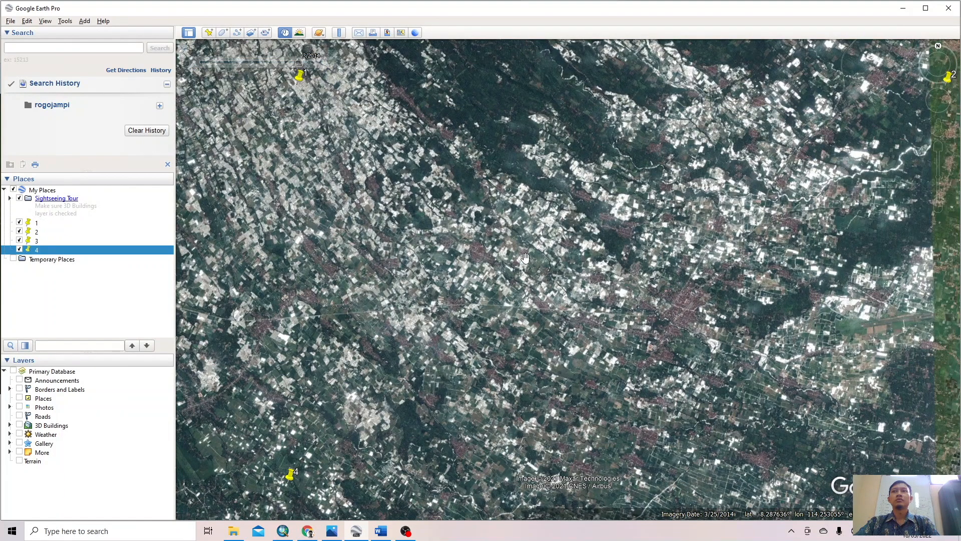
{"action": "left_click_drag", "start_coordinate": [627, 285], "coordinate": [587, 276]}
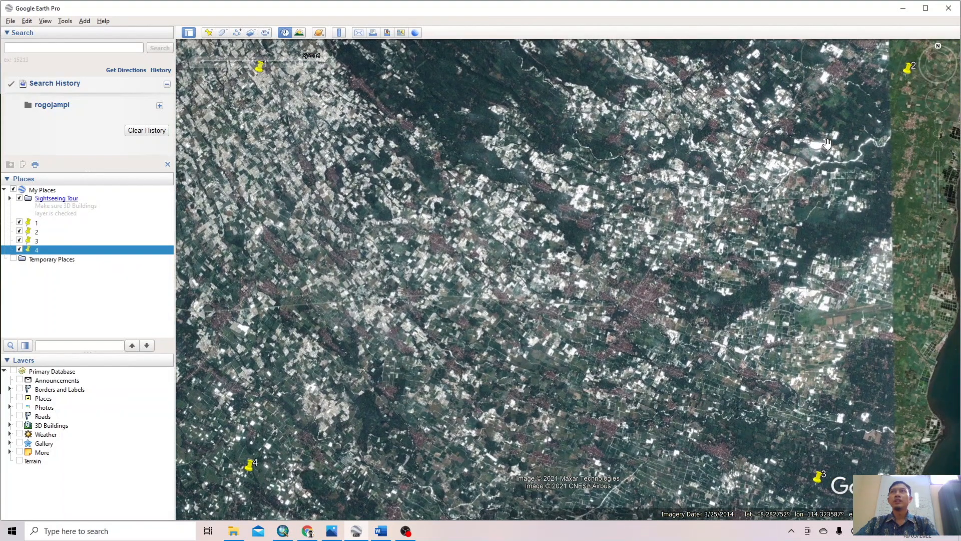
Step: Move placemark 2 west, inside the March 2014 image, to about latitude -8.255679°, longitude 114.339661°, and save it
{"action": "right_click", "coordinate": [909, 71]}
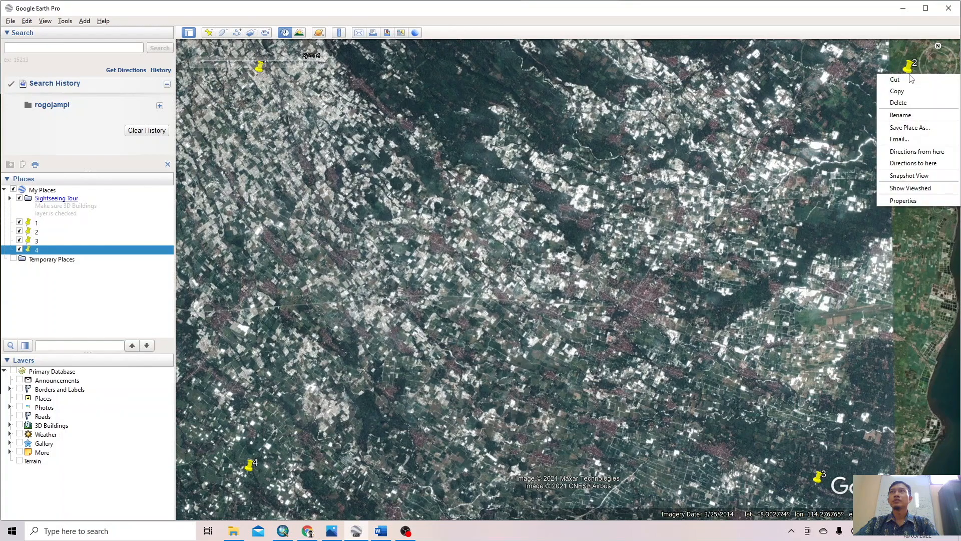
{"action": "left_click", "coordinate": [890, 200]}
{"action": "left_click_drag", "start_coordinate": [909, 70], "coordinate": [845, 73]}
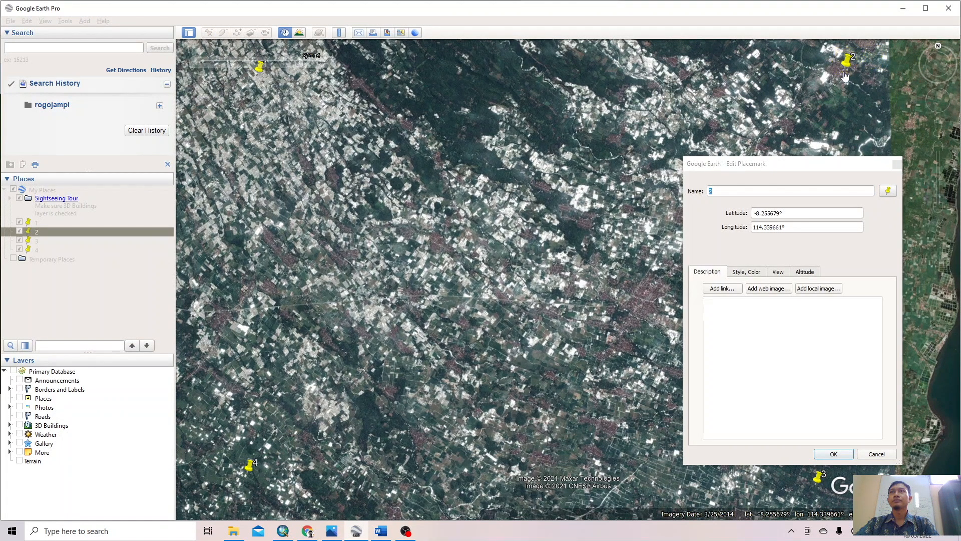
{"action": "left_click", "coordinate": [833, 454]}
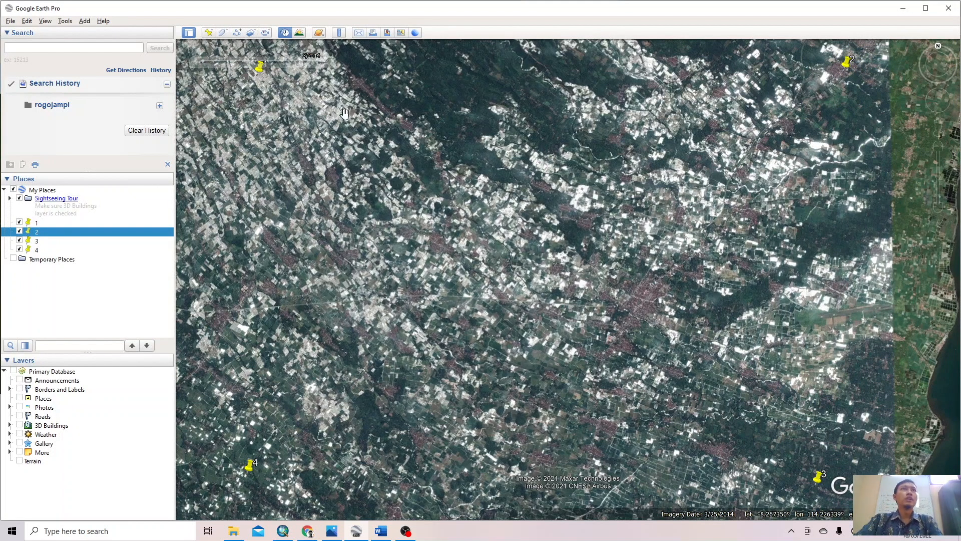
Step: Set up an image export without title and description, legend, scale or compass, at Maximum (4800x2857) resolution
{"action": "mouse_move", "coordinate": [322, 73]}
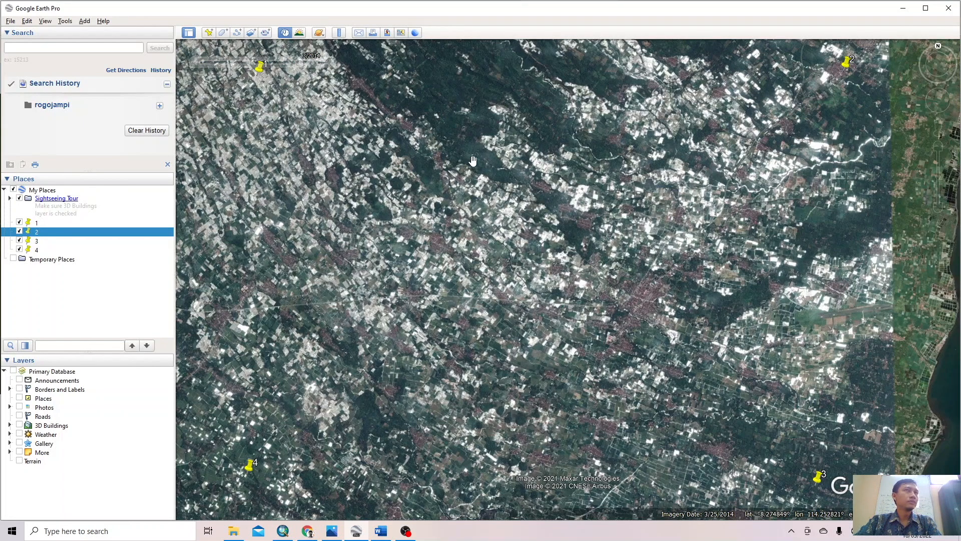
{"action": "left_click", "coordinate": [11, 23]}
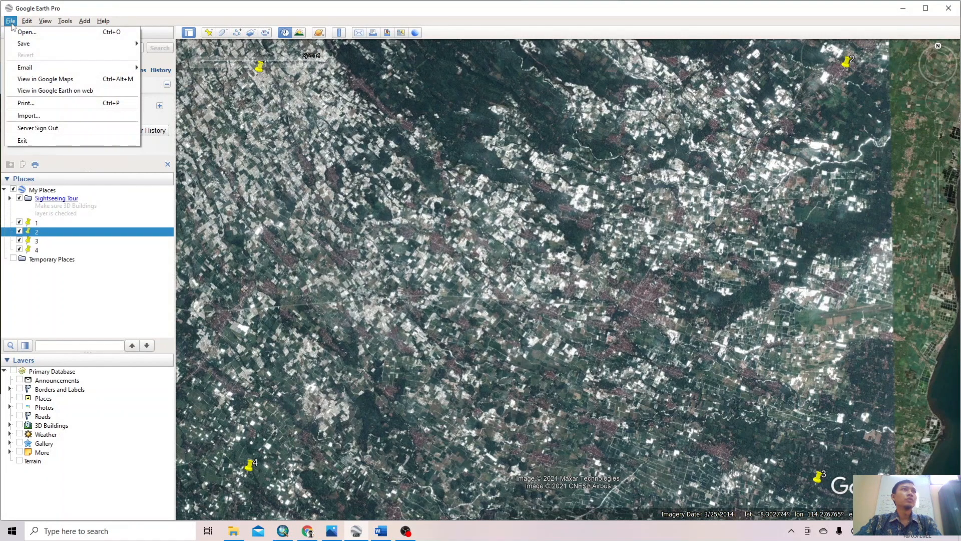
{"action": "mouse_move", "coordinate": [21, 46]}
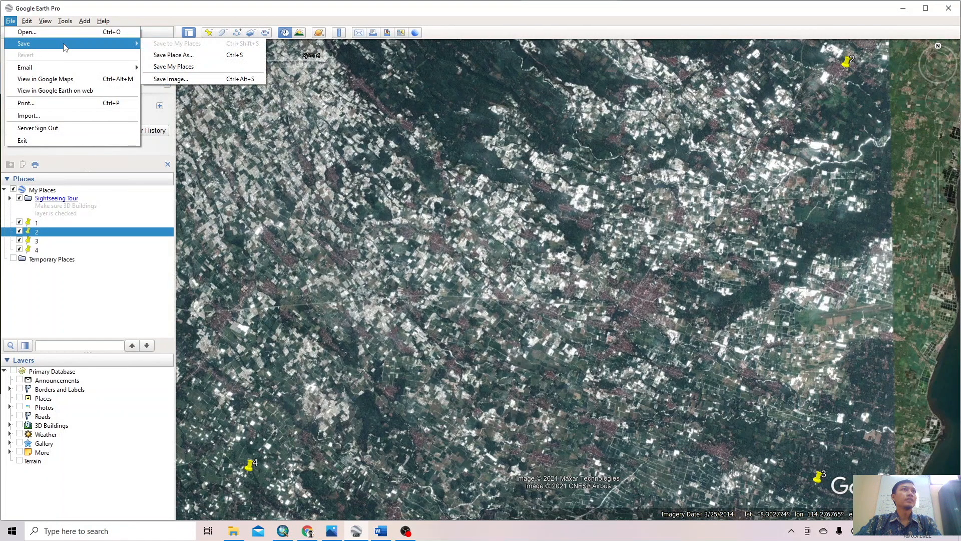
{"action": "left_click", "coordinate": [165, 80]}
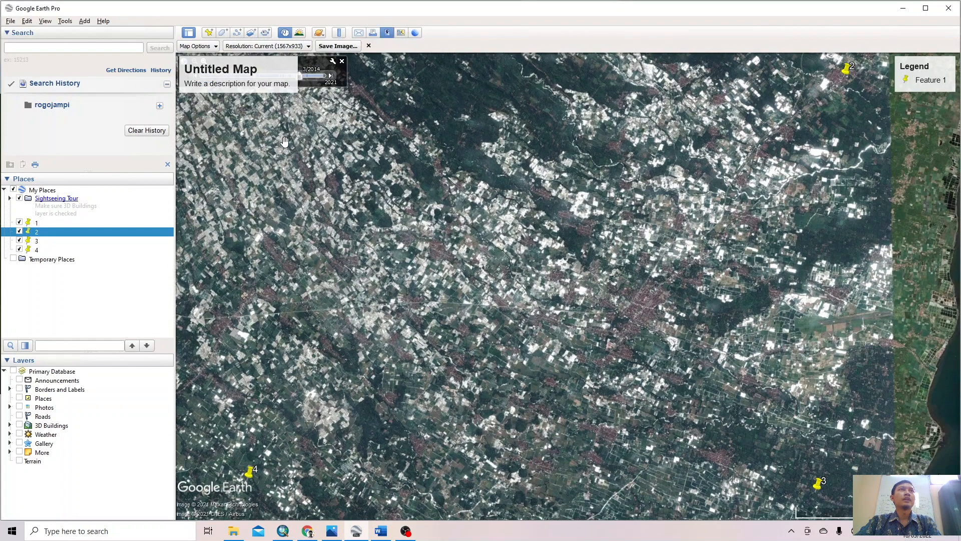
{"action": "left_click", "coordinate": [200, 48]}
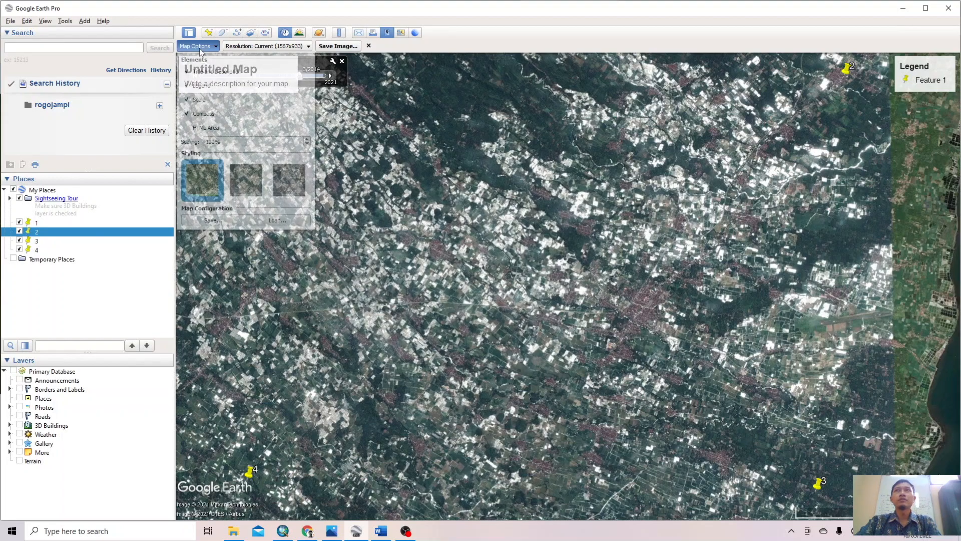
{"action": "left_click", "coordinate": [196, 86]}
{"action": "left_click", "coordinate": [197, 99]}
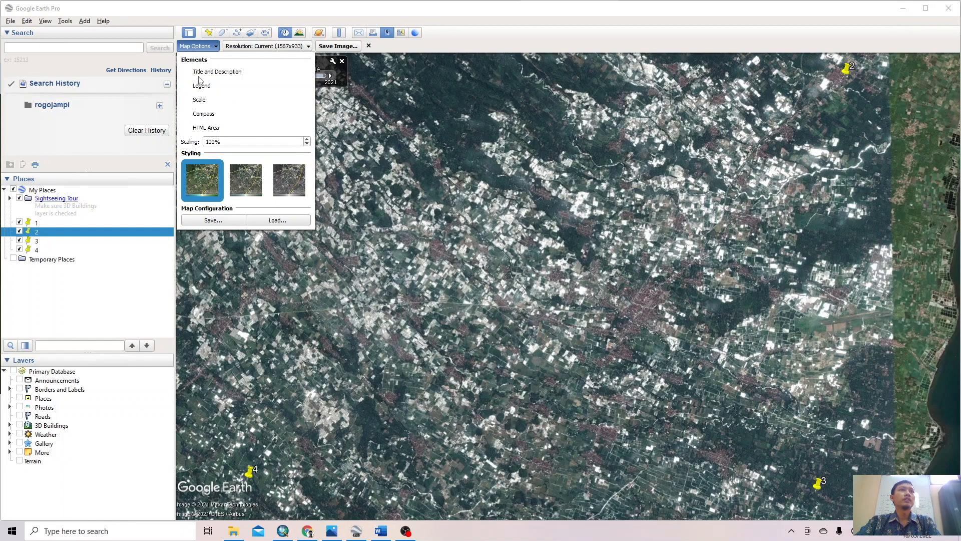
{"action": "left_click", "coordinate": [247, 47]}
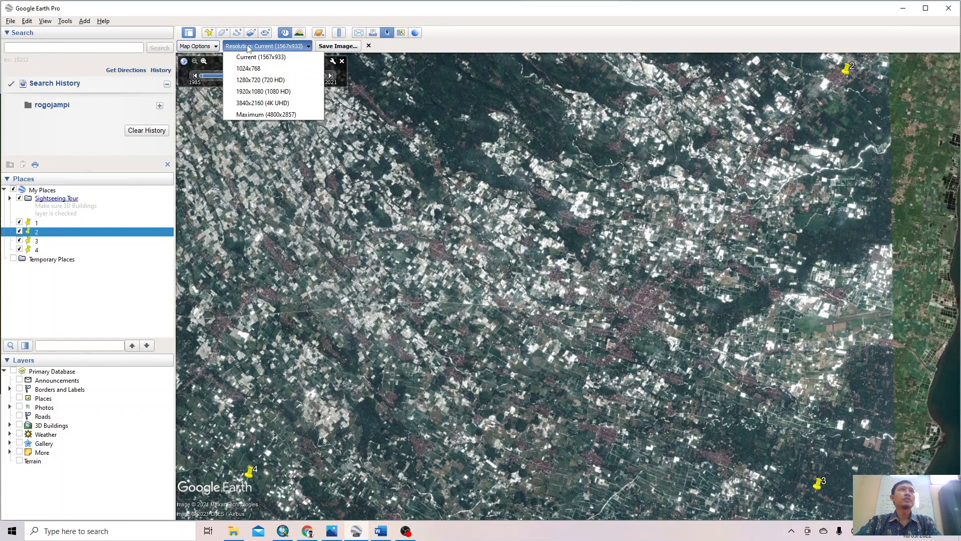
{"action": "left_click", "coordinate": [251, 115]}
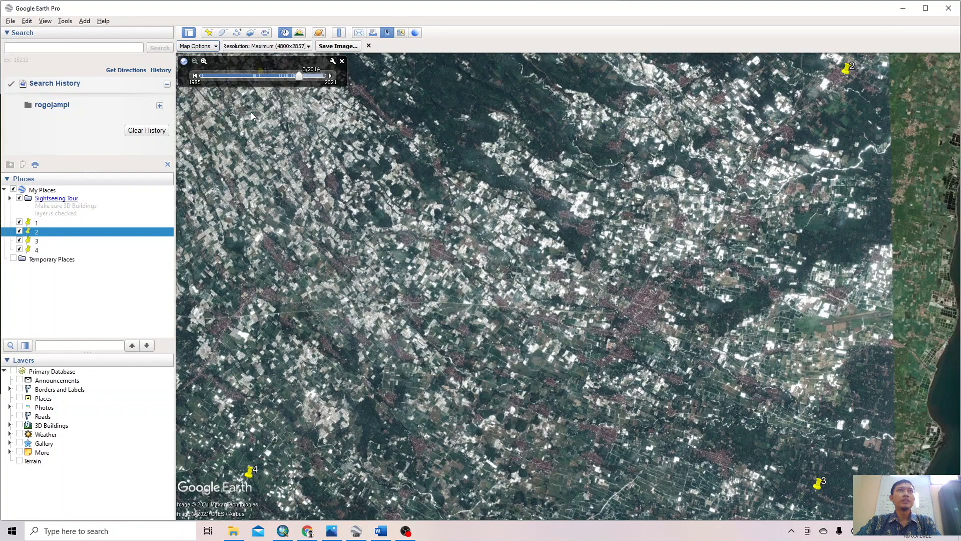
Step: Save the map image as a JPEG in a new Pictures folder named "latihan ambil data citra"
{"action": "left_click", "coordinate": [332, 47]}
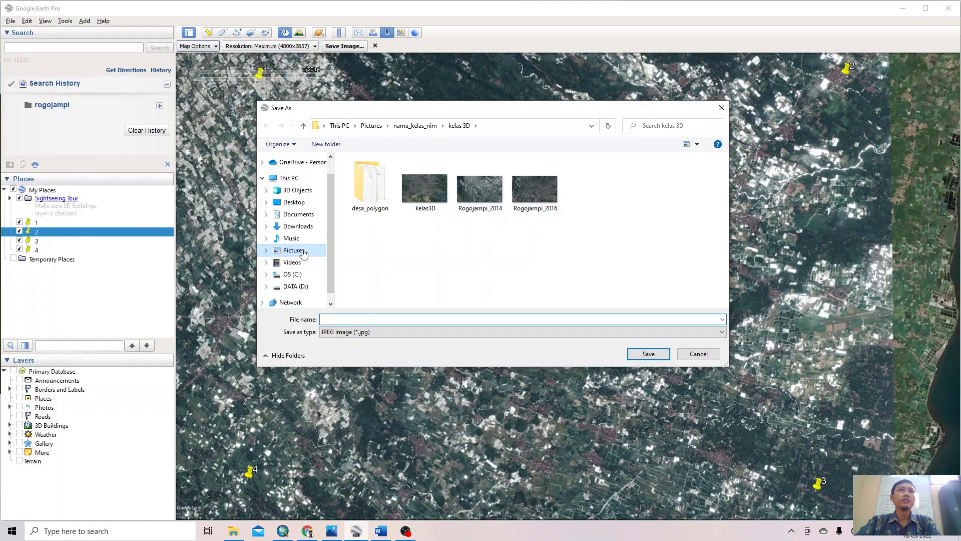
{"action": "left_click", "coordinate": [370, 126]}
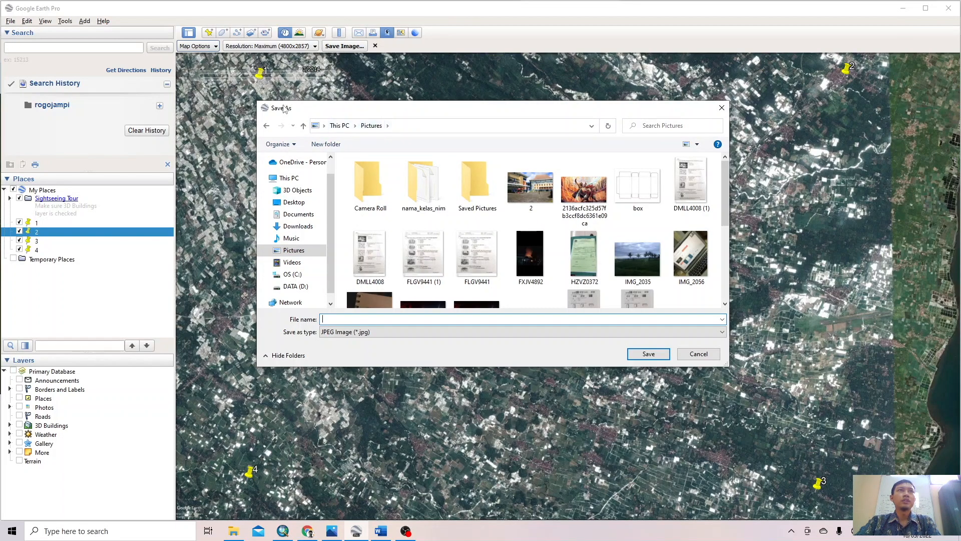
{"action": "left_click", "coordinate": [326, 145]}
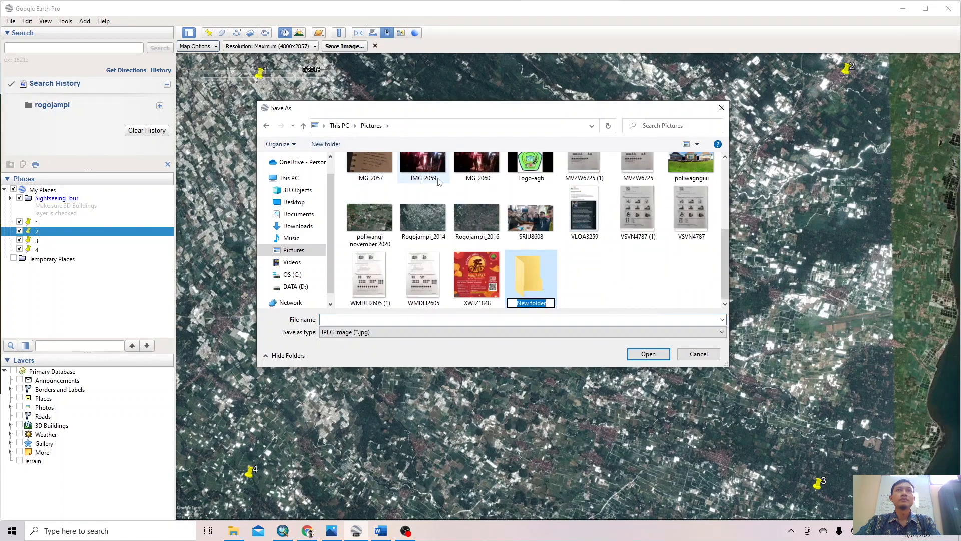
{"action": "type", "text": "latihan"}
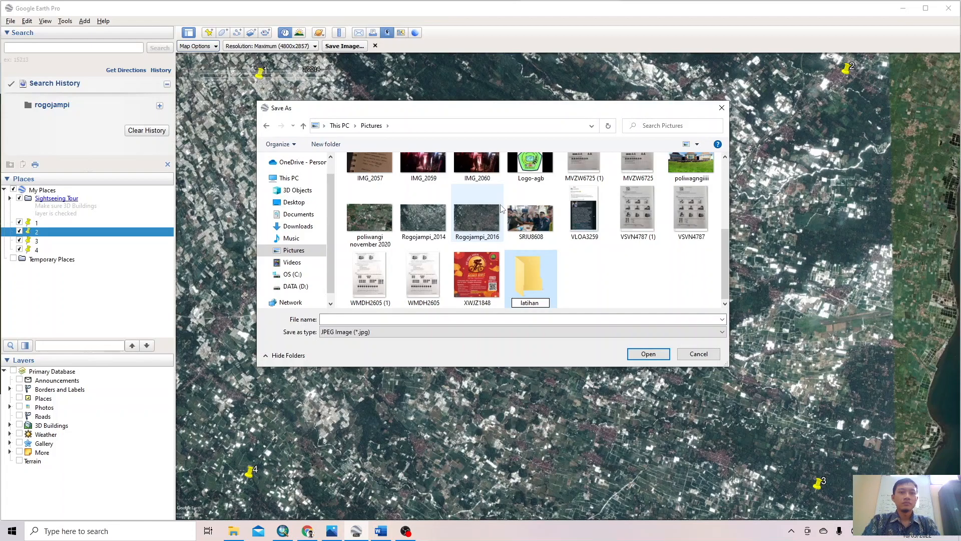
{"action": "type", "text": " ambil"}
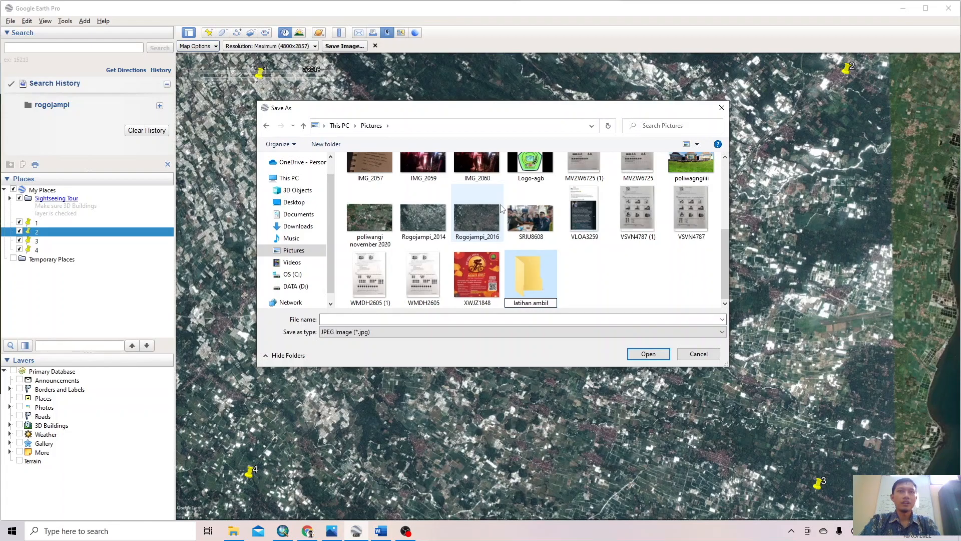
{"action": "type", "text": " data citra"}
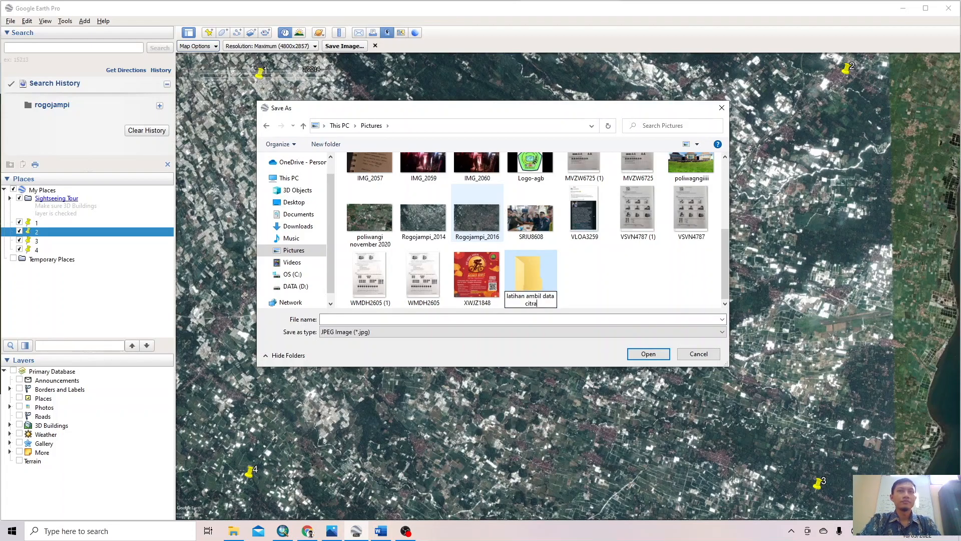
{"action": "double_click", "coordinate": [540, 280]}
{"action": "left_click", "coordinate": [328, 321]}
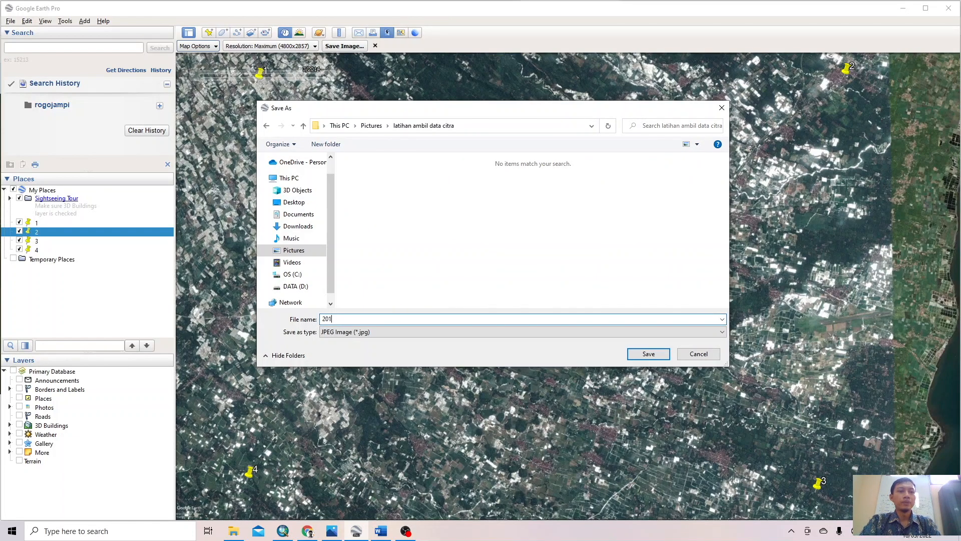
{"action": "left_click", "coordinate": [632, 353]}
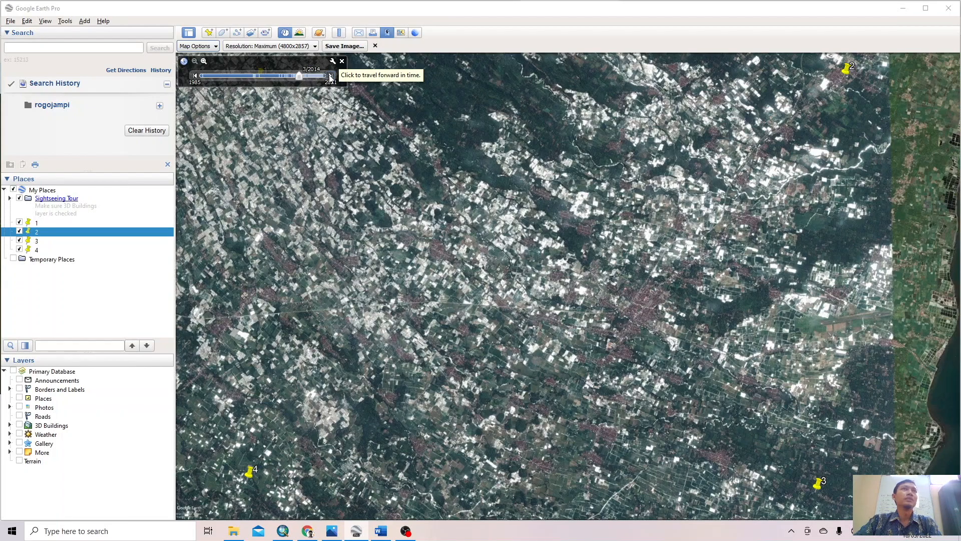
Step: Compare the area's historical imagery at April 2014, March 2016, March 2020 and July 2021
{"action": "left_click", "coordinate": [330, 76]}
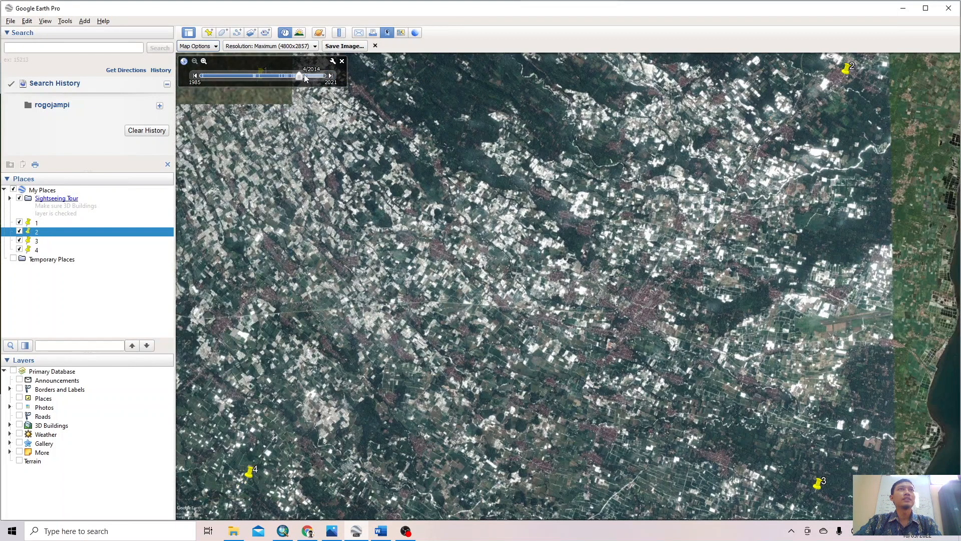
{"action": "left_click_drag", "start_coordinate": [306, 77], "coordinate": [308, 76]}
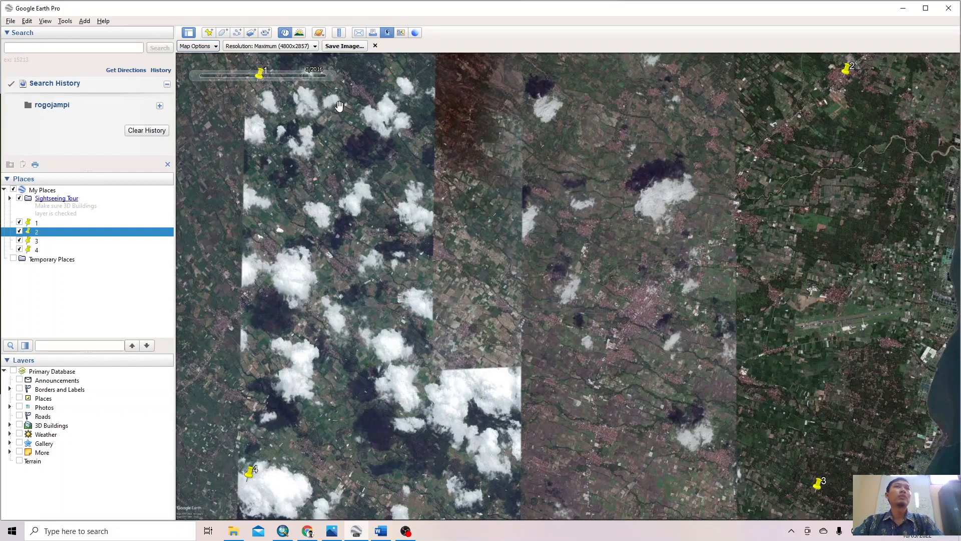
{"action": "mouse_move", "coordinate": [281, 82]}
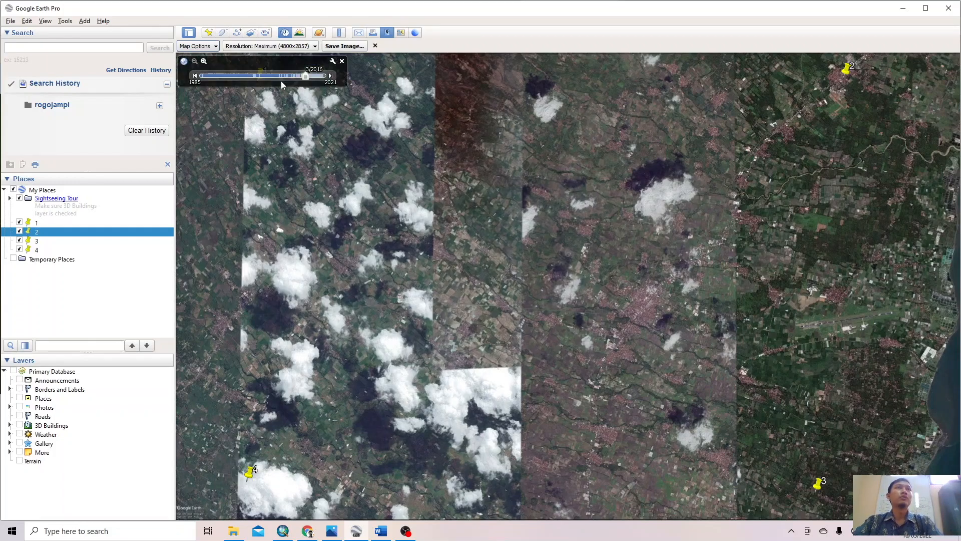
{"action": "left_click", "coordinate": [319, 78]}
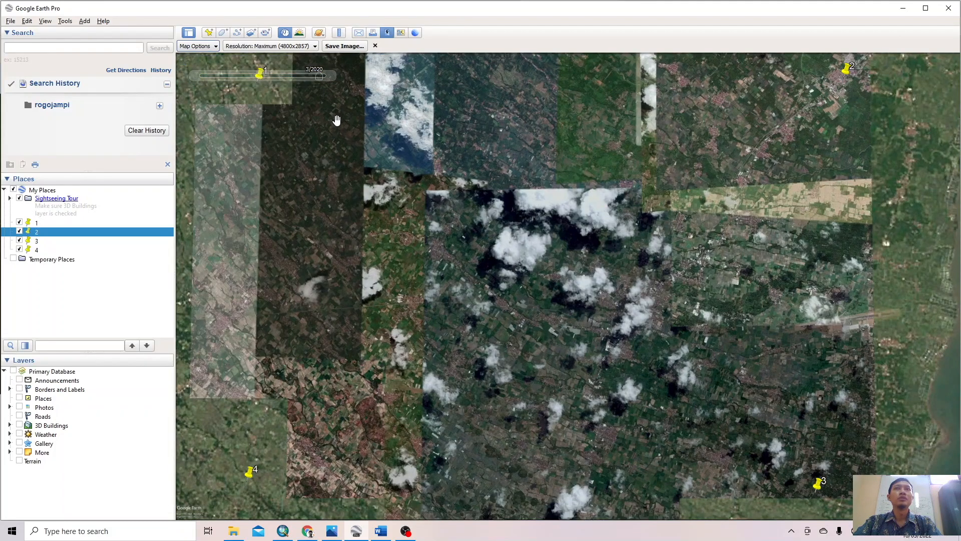
{"action": "left_click_drag", "start_coordinate": [320, 77], "coordinate": [325, 78]}
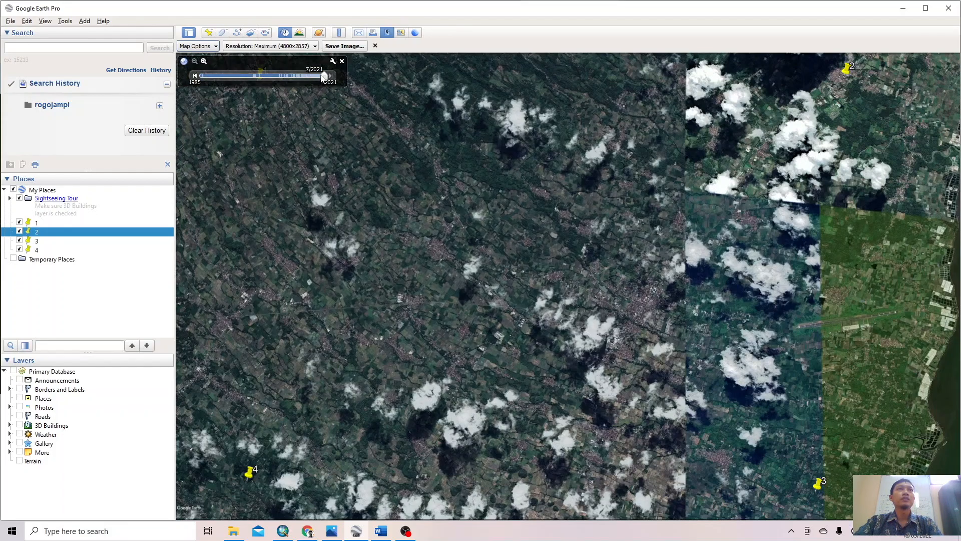
Step: Return the historical imagery to March 2016 and show the whole placemarked area with the coast
{"action": "left_click_drag", "start_coordinate": [324, 76], "coordinate": [318, 76]}
{"action": "left_click_drag", "start_coordinate": [319, 78], "coordinate": [306, 79]}
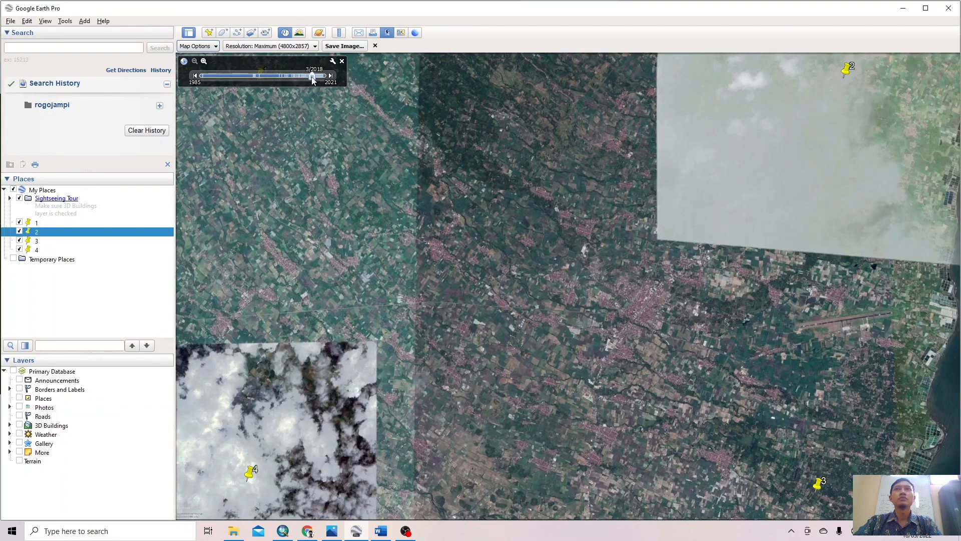
{"action": "scroll", "coordinate": [474, 312], "scroll_direction": "down", "scroll_amount": 2}
{"action": "left_click_drag", "start_coordinate": [473, 312], "coordinate": [506, 322]}
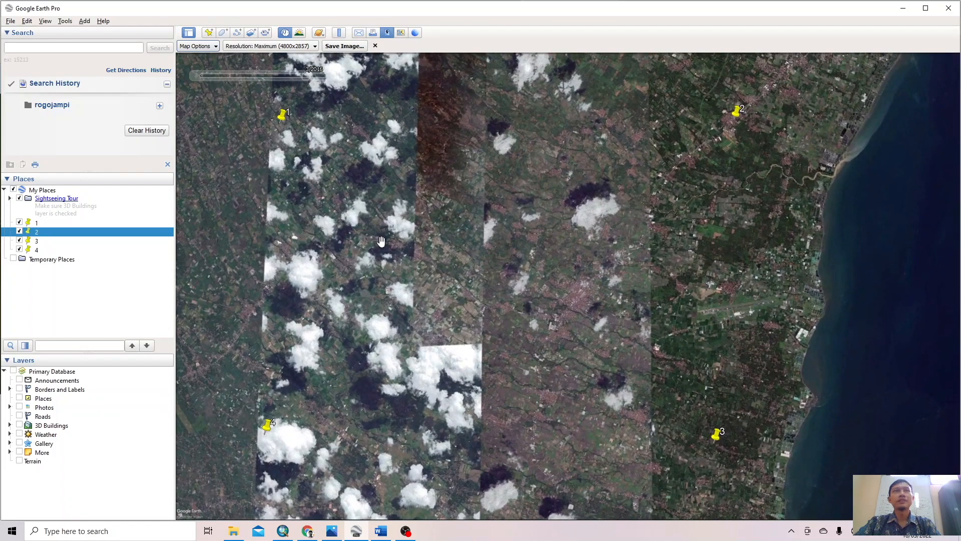
Step: Advance the historical imagery through May 2016 to September 2016, keeping all four placemarks in view
{"action": "mouse_move", "coordinate": [310, 80]}
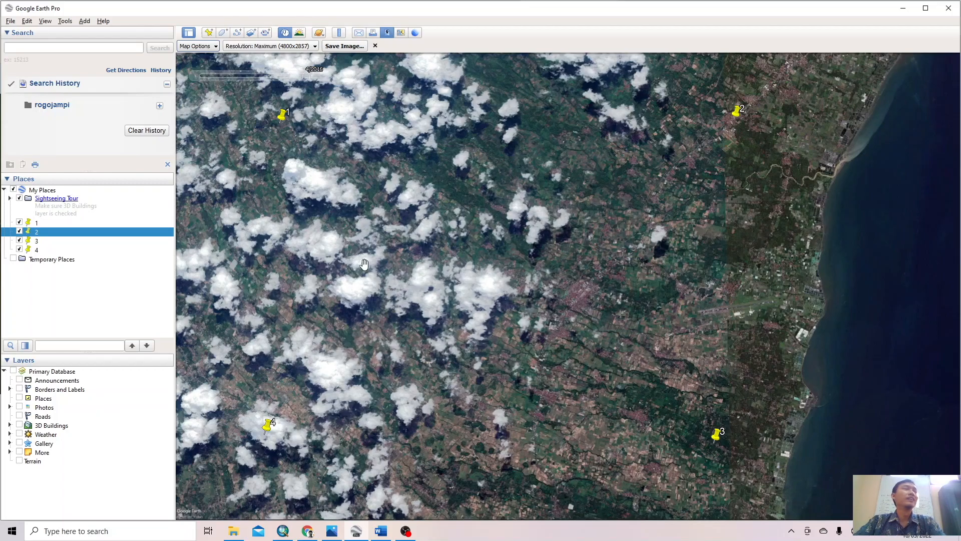
{"action": "left_click", "coordinate": [331, 77]}
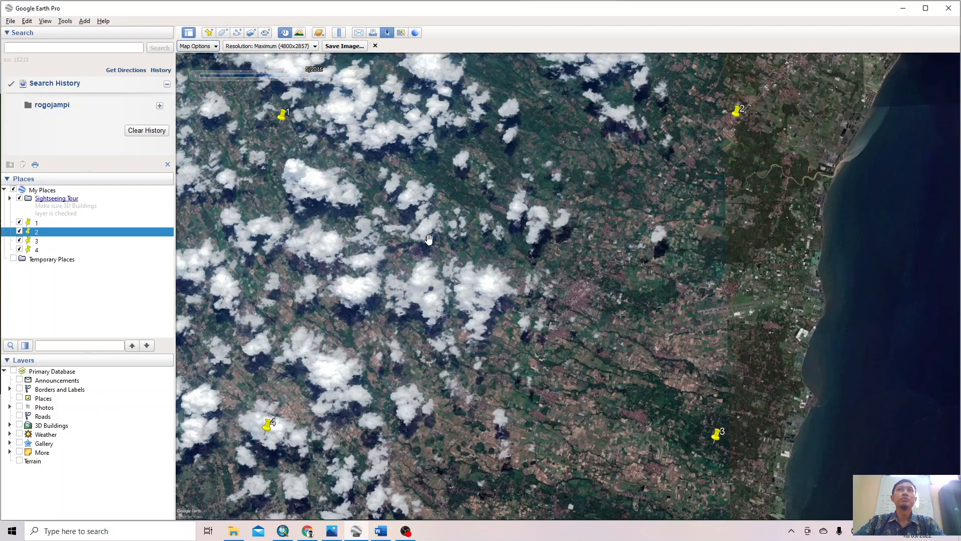
{"action": "scroll", "coordinate": [407, 228], "scroll_direction": "down", "scroll_amount": 2}
{"action": "scroll", "coordinate": [407, 227], "scroll_direction": "up", "scroll_amount": 3}
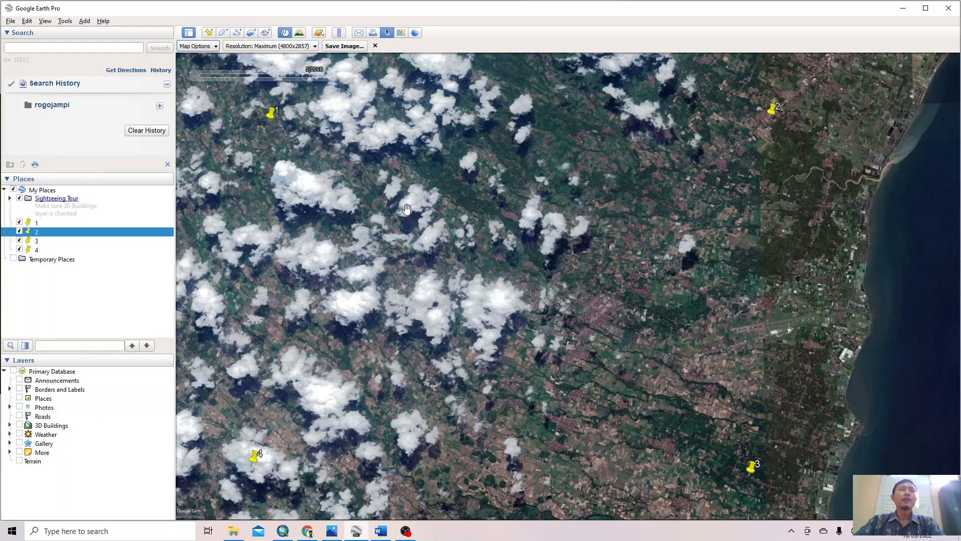
{"action": "mouse_move", "coordinate": [326, 76]}
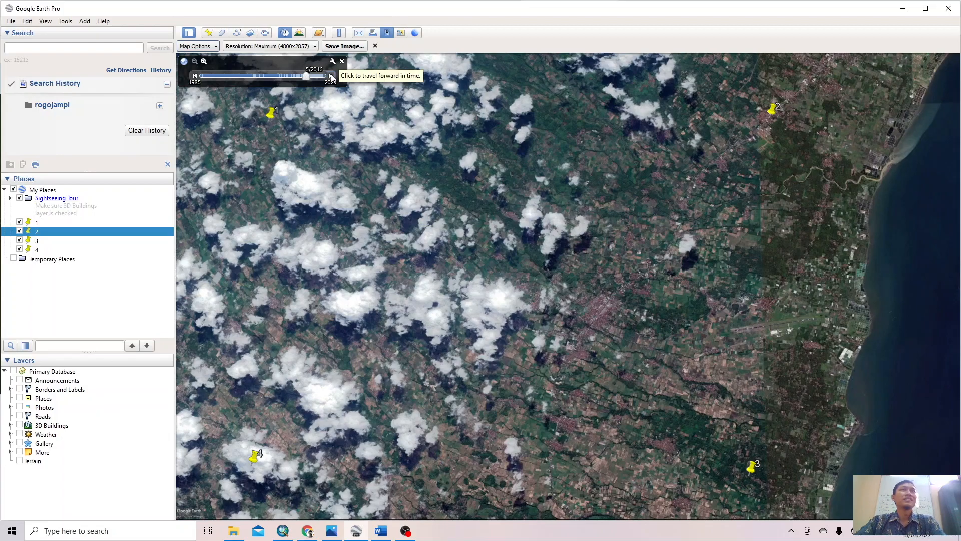
{"action": "left_click", "coordinate": [332, 76]}
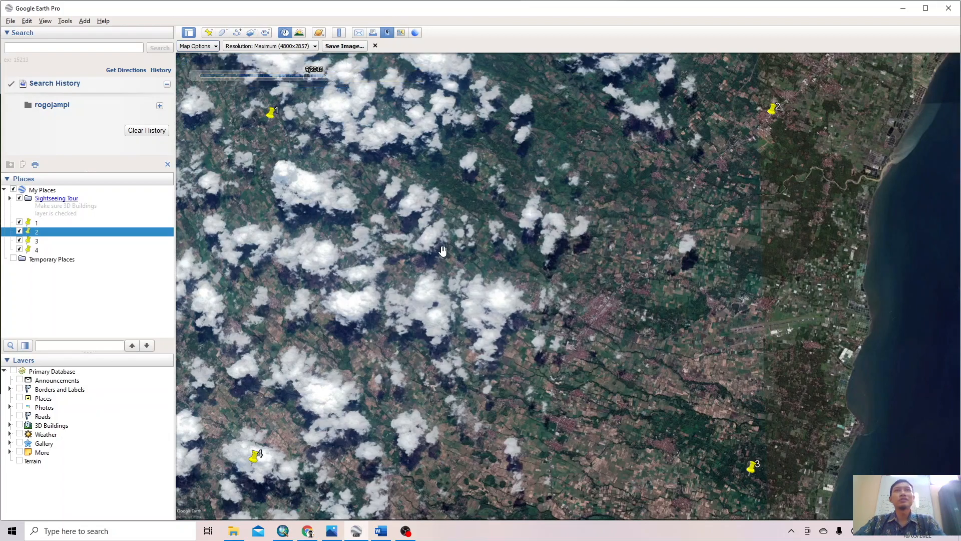
{"action": "scroll", "coordinate": [446, 252], "scroll_direction": "down", "scroll_amount": 2}
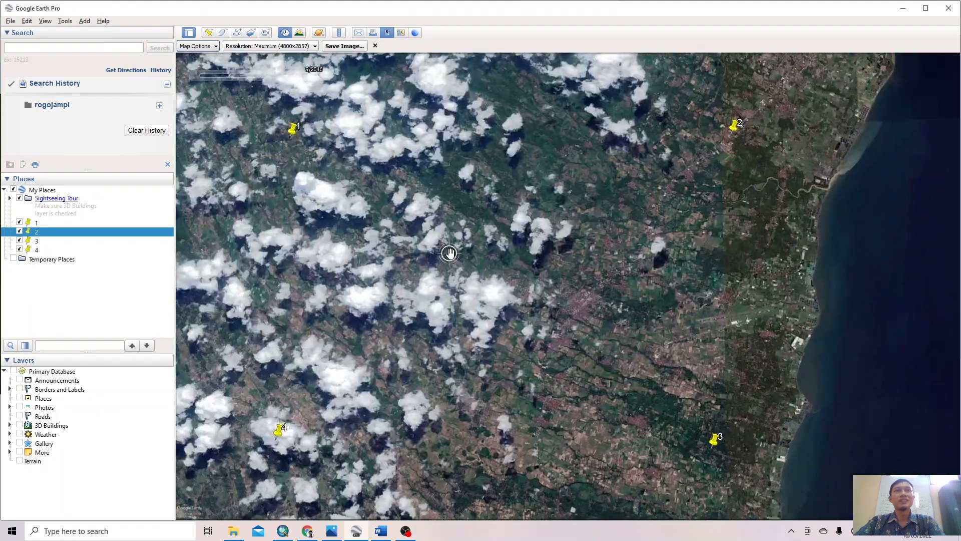
{"action": "scroll", "coordinate": [449, 253], "scroll_direction": "up", "scroll_amount": 1}
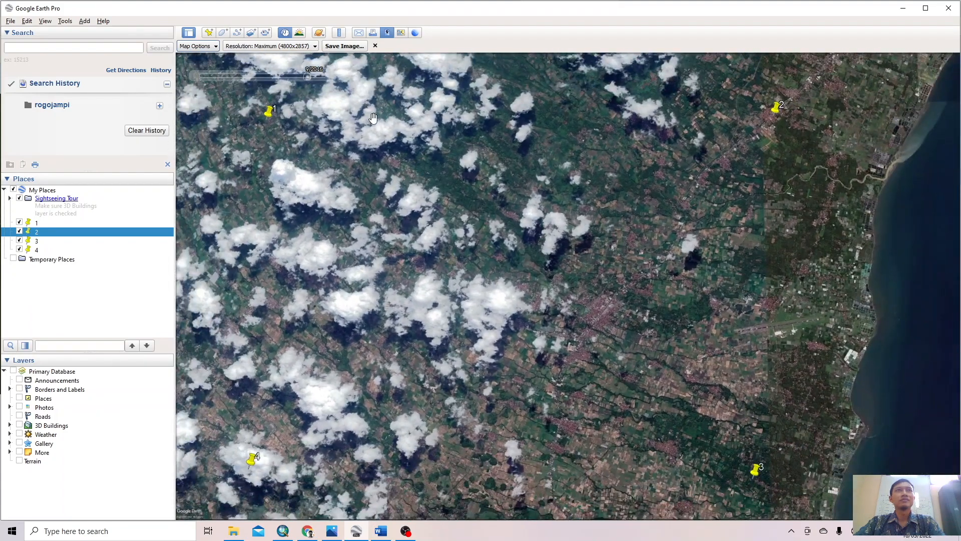
{"action": "mouse_move", "coordinate": [317, 75]}
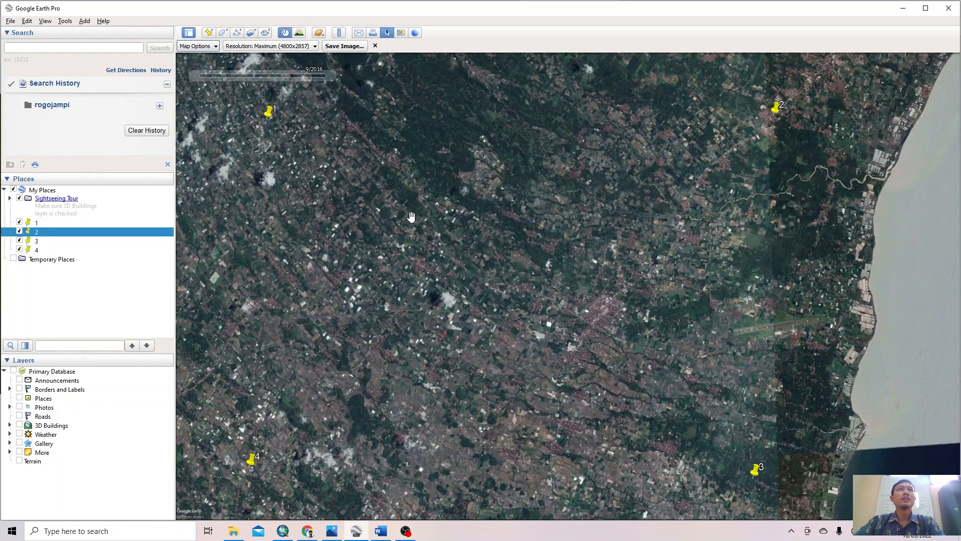
{"action": "left_click_drag", "start_coordinate": [414, 209], "coordinate": [429, 202]}
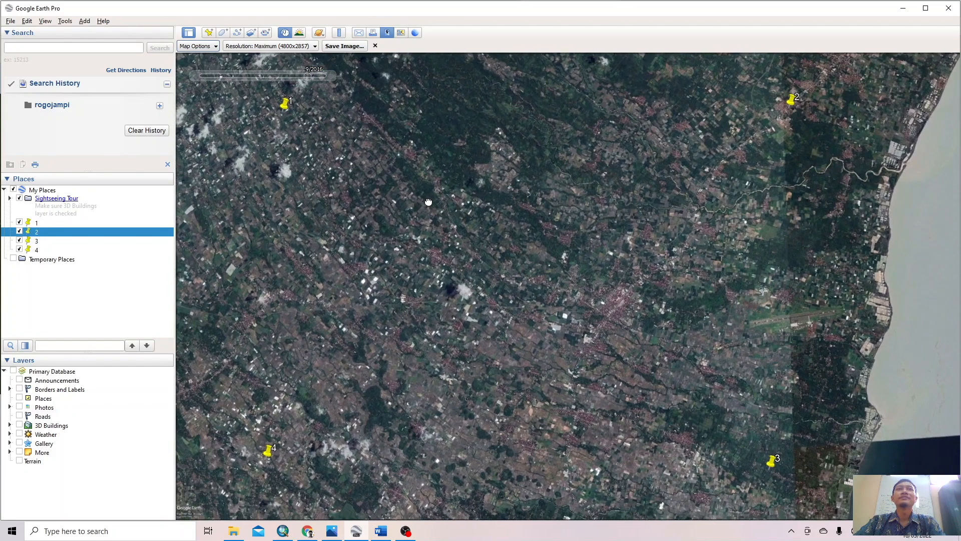
Step: Check the March 2017 historical imagery, return to September 2016 and keep the four placemarks in view
{"action": "mouse_move", "coordinate": [313, 79]}
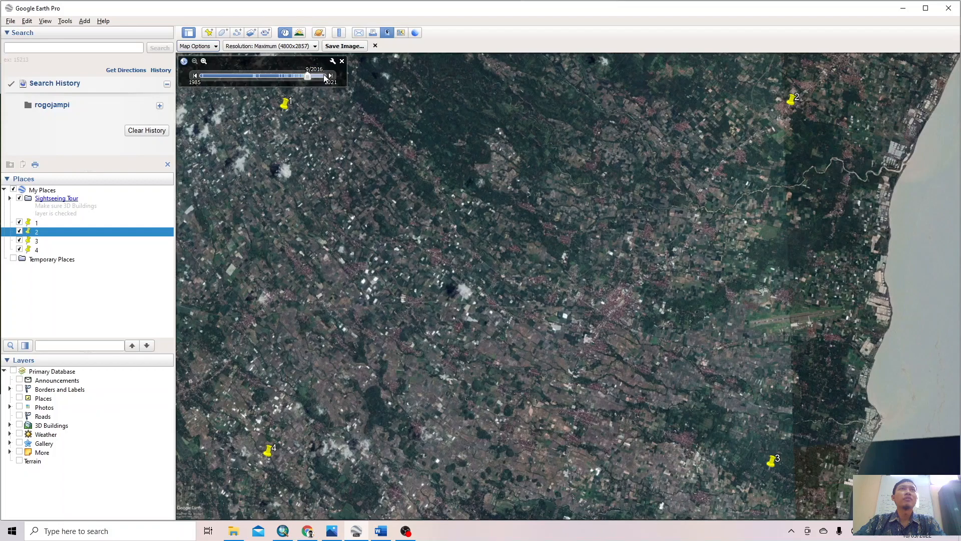
{"action": "left_click", "coordinate": [330, 76]}
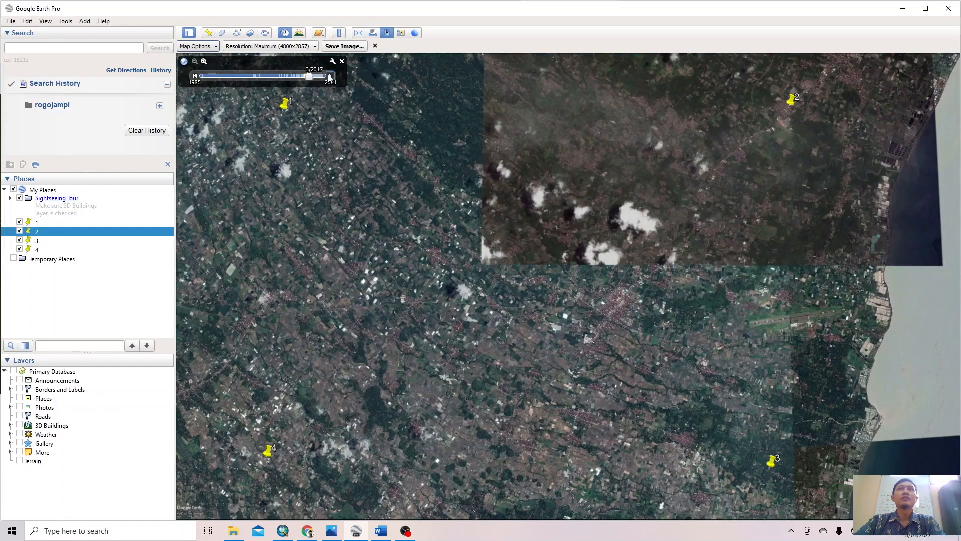
{"action": "left_click", "coordinate": [196, 77]}
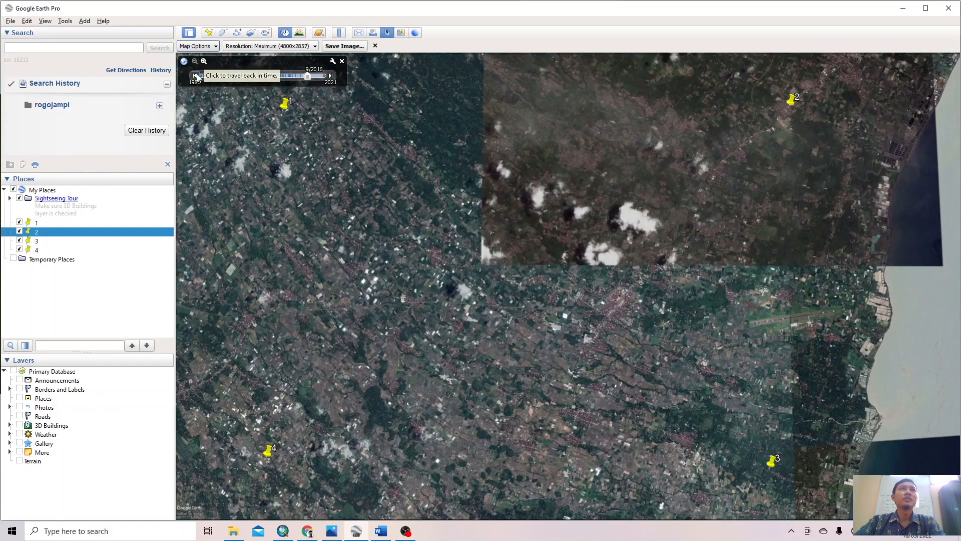
{"action": "mouse_move", "coordinate": [404, 228]}
{"action": "left_mouse_down"}
{"action": "mouse_move", "coordinate": [416, 236]}
{"action": "mouse_move", "coordinate": [422, 225]}
{"action": "left_mouse_up"}
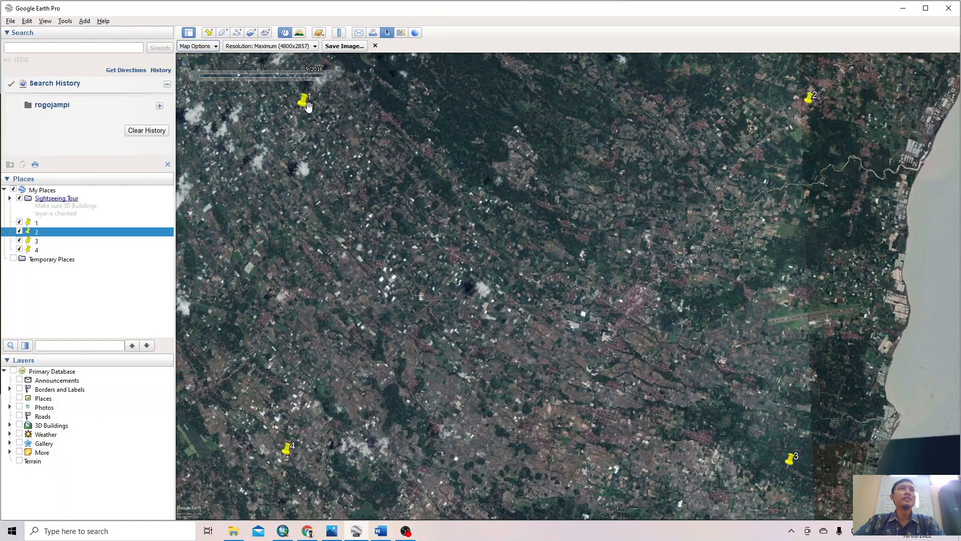
Step: Save the September 2016 map image as the JPEG "2016" in the "latihan ambil data citra" folder
{"action": "left_click", "coordinate": [345, 46]}
{"action": "left_click", "coordinate": [354, 321]}
{"action": "key", "text": "BackSpace"}
{"action": "type", "text": "6"}
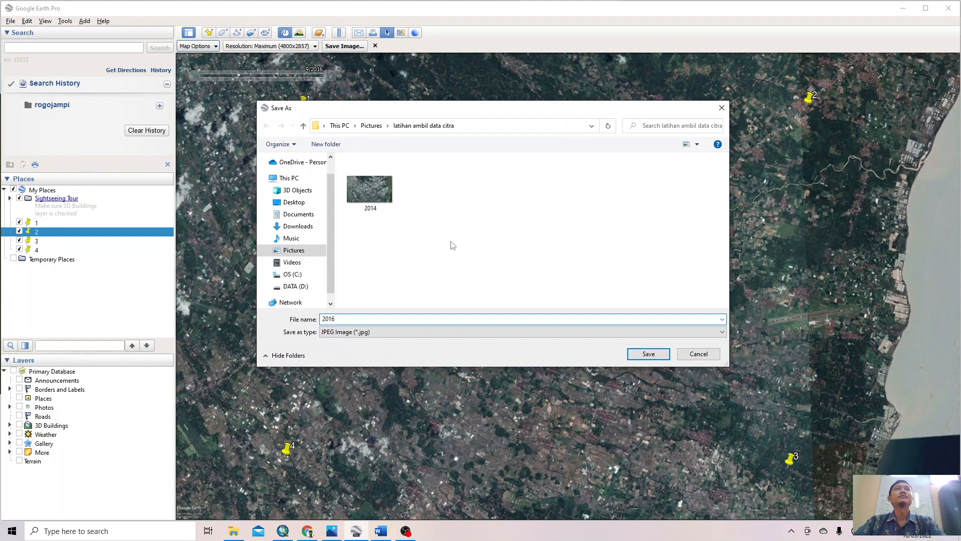
{"action": "left_click", "coordinate": [645, 354]}
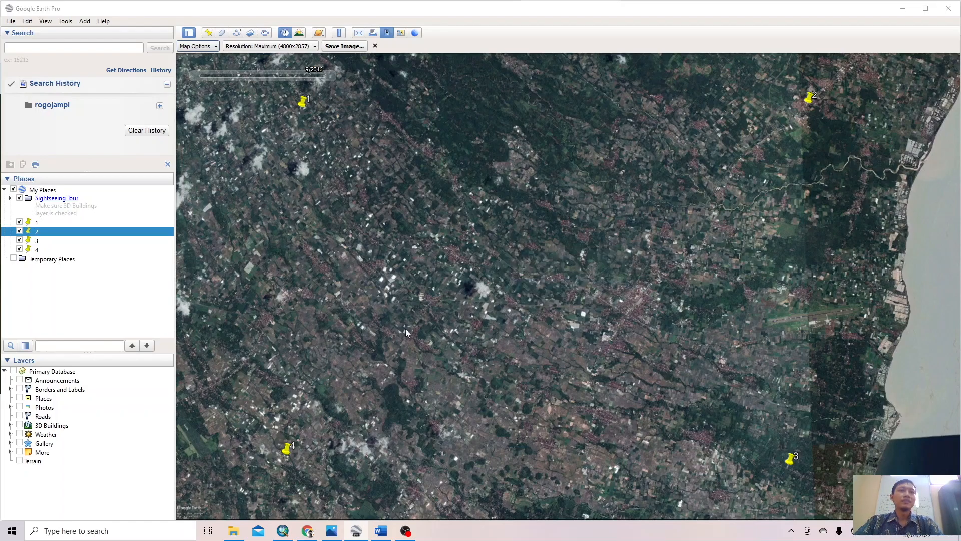
Step: Switch to ArcMap and remove the existing layers, including "Desadi Kecamatan Rogojampi", from the map
{"action": "left_click", "coordinate": [283, 530]}
{"action": "right_click", "coordinate": [40, 101]}
{"action": "left_click", "coordinate": [55, 116]}
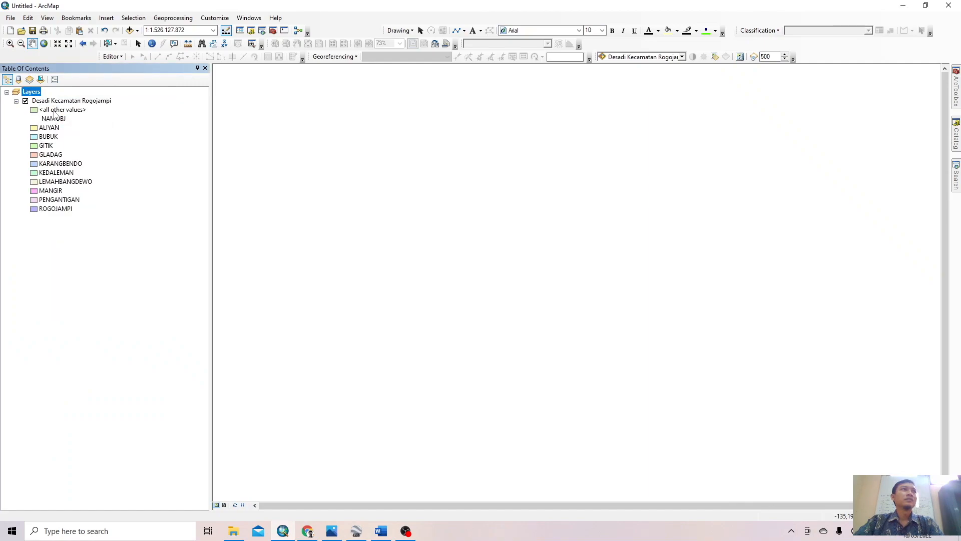
{"action": "right_click", "coordinate": [57, 101]}
{"action": "left_click", "coordinate": [76, 118]}
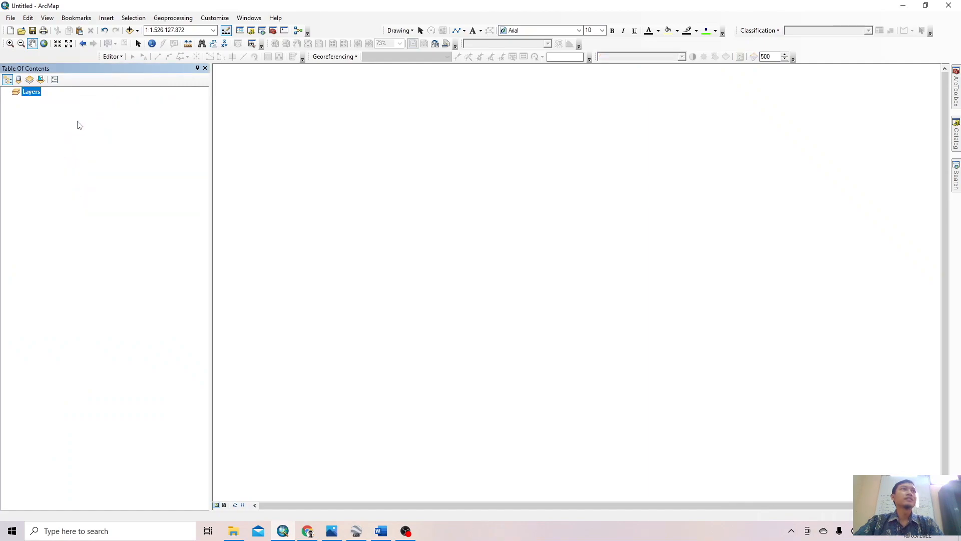
Step: Start adding data and connect to the "latihan ambil data citra" folder under Pictures
{"action": "left_click", "coordinate": [130, 30]}
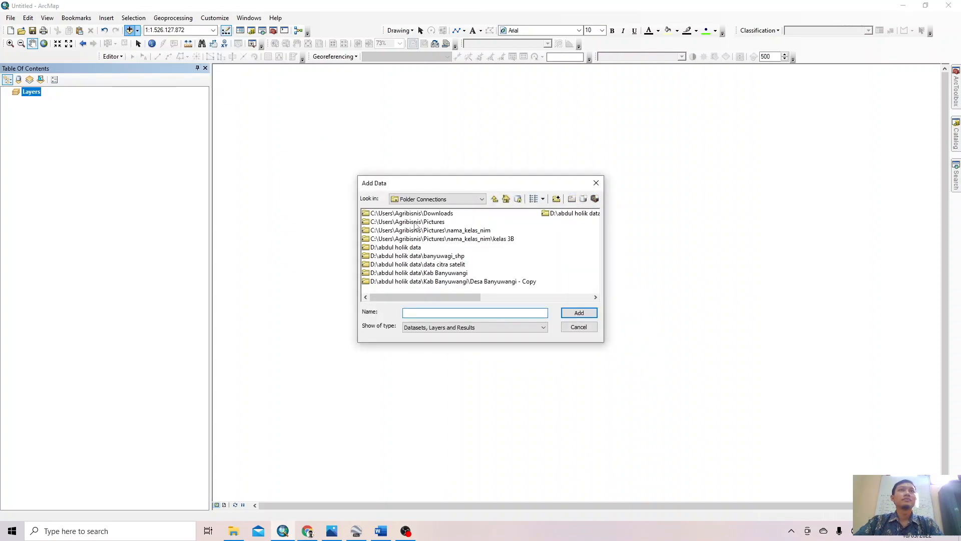
{"action": "left_click", "coordinate": [495, 200]}
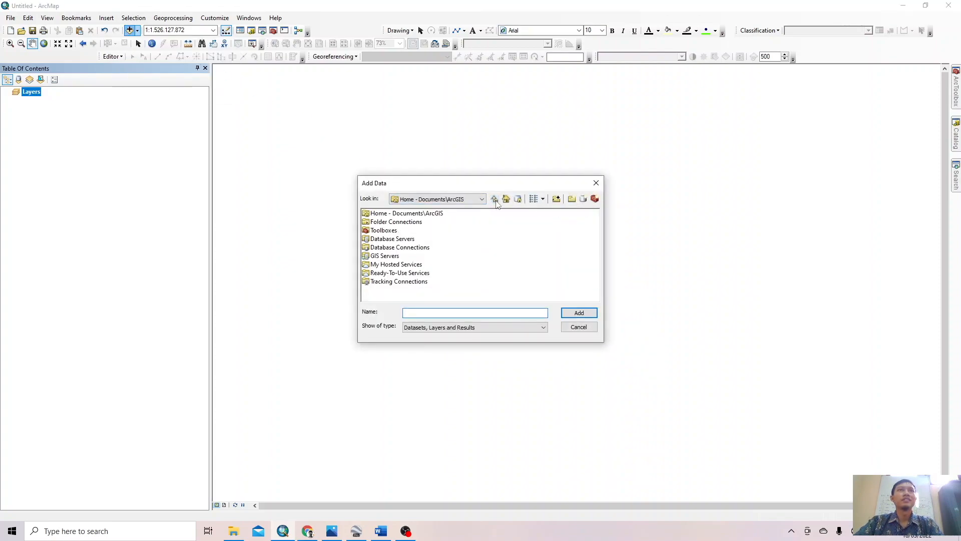
{"action": "left_click", "coordinate": [557, 199]}
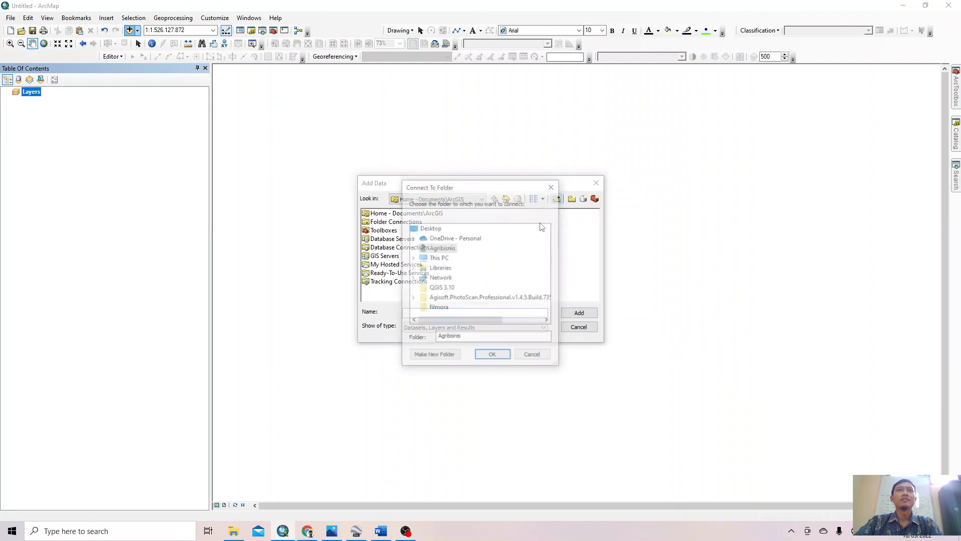
{"action": "double_click", "coordinate": [432, 259]}
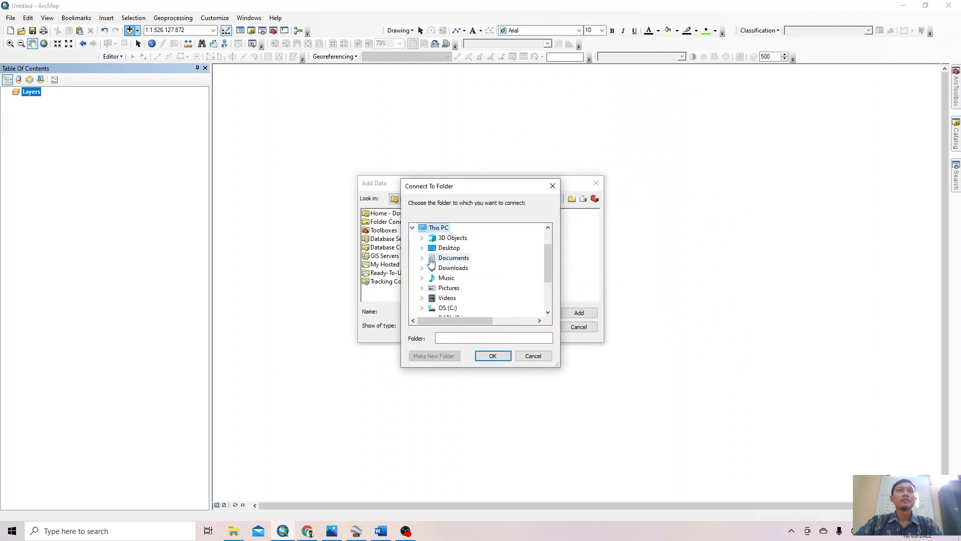
{"action": "double_click", "coordinate": [446, 290]}
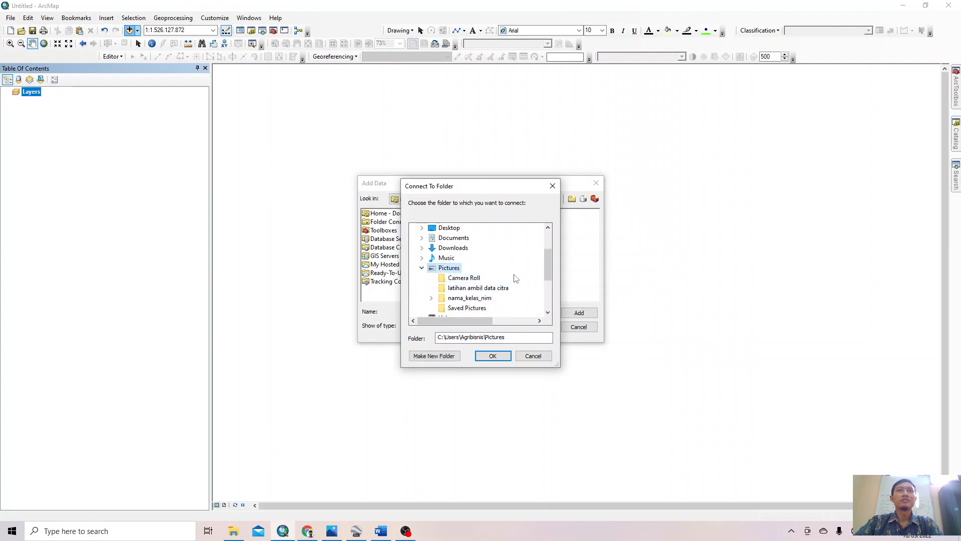
{"action": "left_click", "coordinate": [482, 289]}
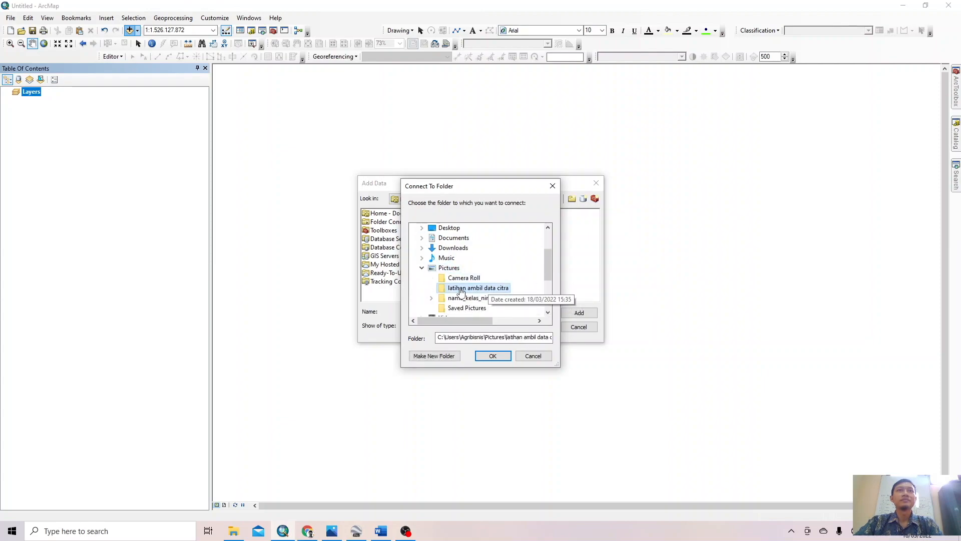
{"action": "left_click", "coordinate": [492, 356]}
Step: Add the 2014.jpg image to the map, accepting its missing spatial reference
{"action": "left_click", "coordinate": [382, 215]}
{"action": "left_click", "coordinate": [571, 312]}
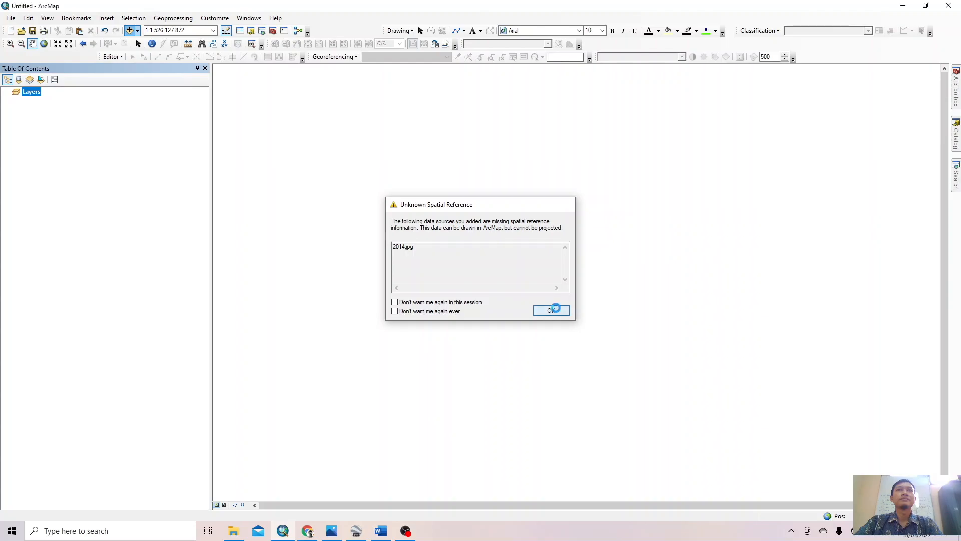
{"action": "left_click", "coordinate": [558, 311]}
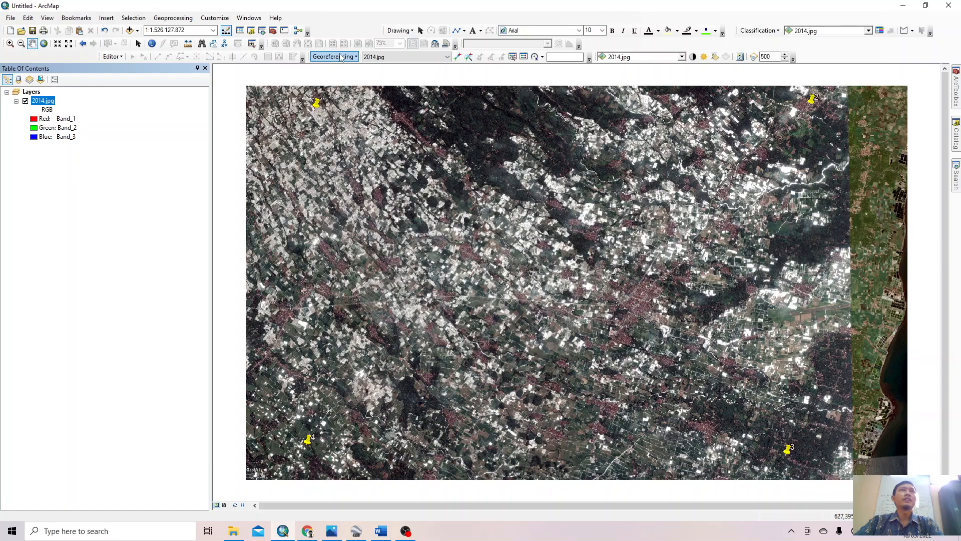
{"action": "right_click", "coordinate": [357, 25]}
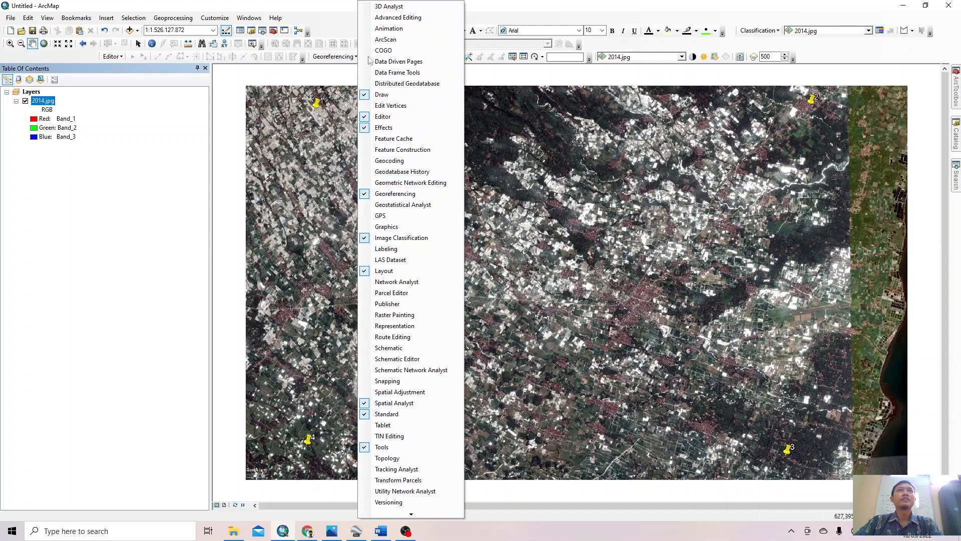
{"action": "left_click", "coordinate": [344, 24]}
Step: Place a georeferencing control point at the tip of placemark 1 on 2014.jpg and open its X and Y coordinate entry
{"action": "scroll", "coordinate": [308, 106], "scroll_direction": "up", "scroll_amount": 4}
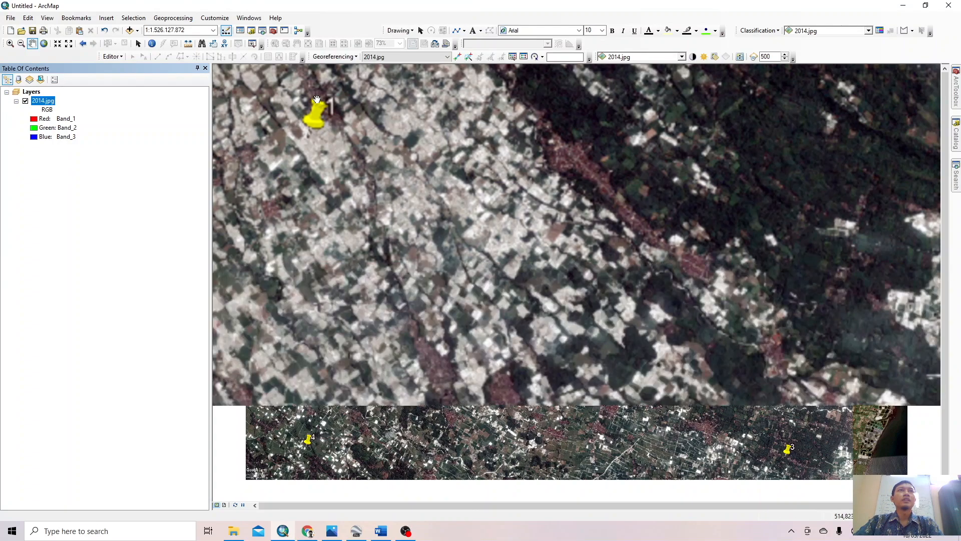
{"action": "scroll", "coordinate": [306, 109], "scroll_direction": "up", "scroll_amount": 5}
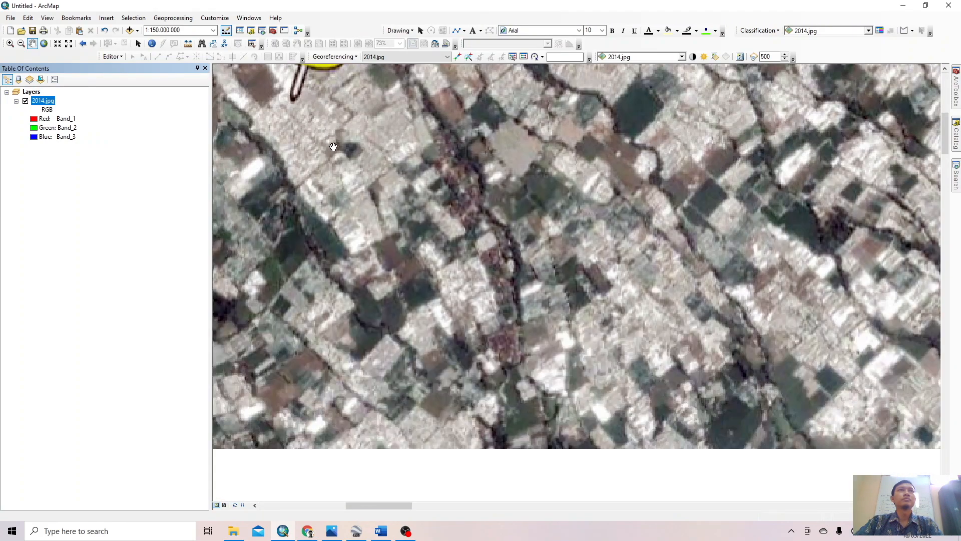
{"action": "left_click_drag", "start_coordinate": [296, 118], "coordinate": [367, 256]}
{"action": "scroll", "coordinate": [365, 214], "scroll_direction": "up", "scroll_amount": 1}
{"action": "scroll", "coordinate": [366, 215], "scroll_direction": "up", "scroll_amount": 5}
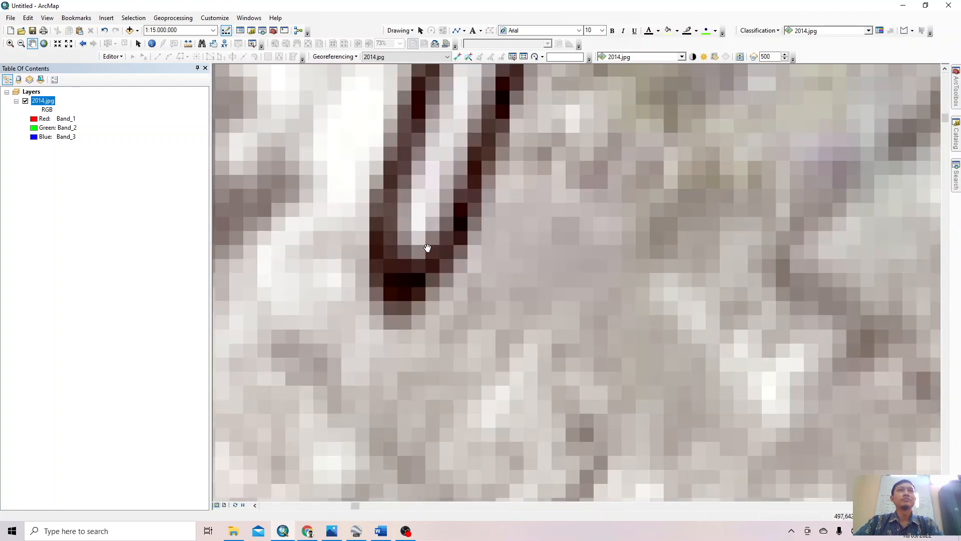
{"action": "scroll", "coordinate": [424, 251], "scroll_direction": "down", "scroll_amount": 1}
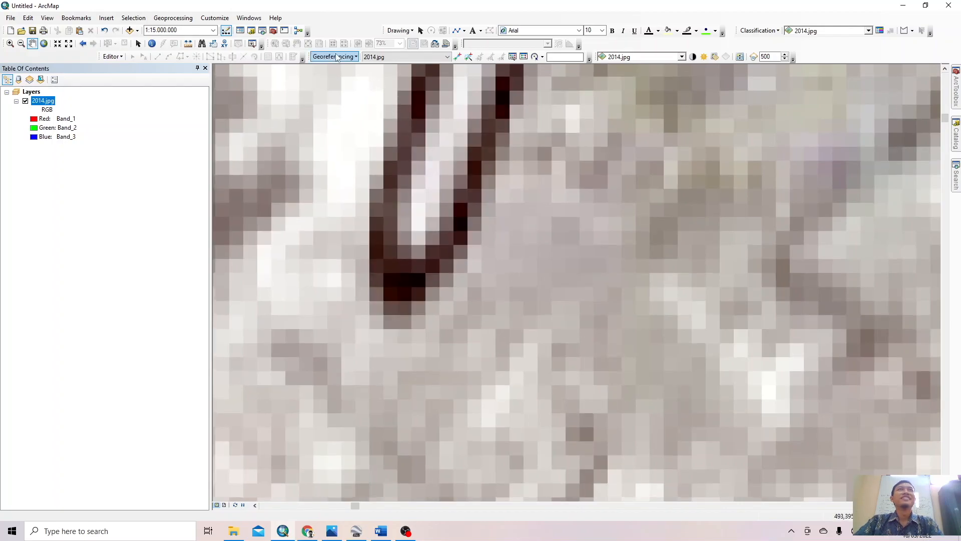
{"action": "left_click", "coordinate": [455, 60]}
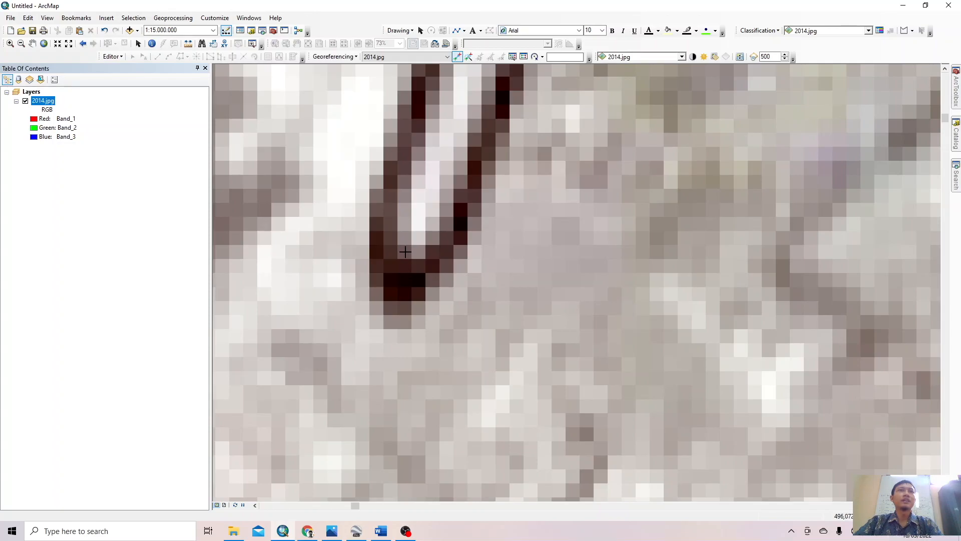
{"action": "left_click", "coordinate": [405, 252]}
{"action": "right_click", "coordinate": [405, 252]}
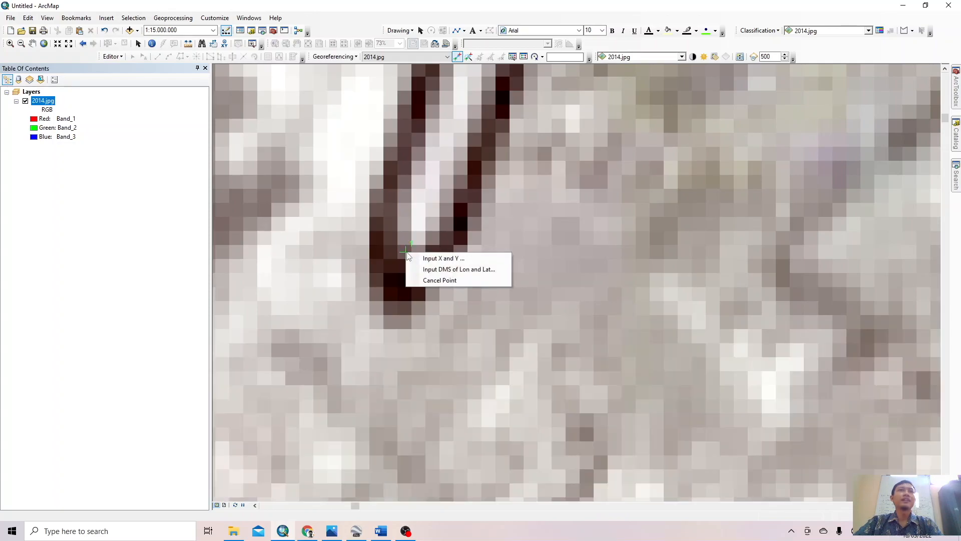
{"action": "left_click", "coordinate": [424, 258]}
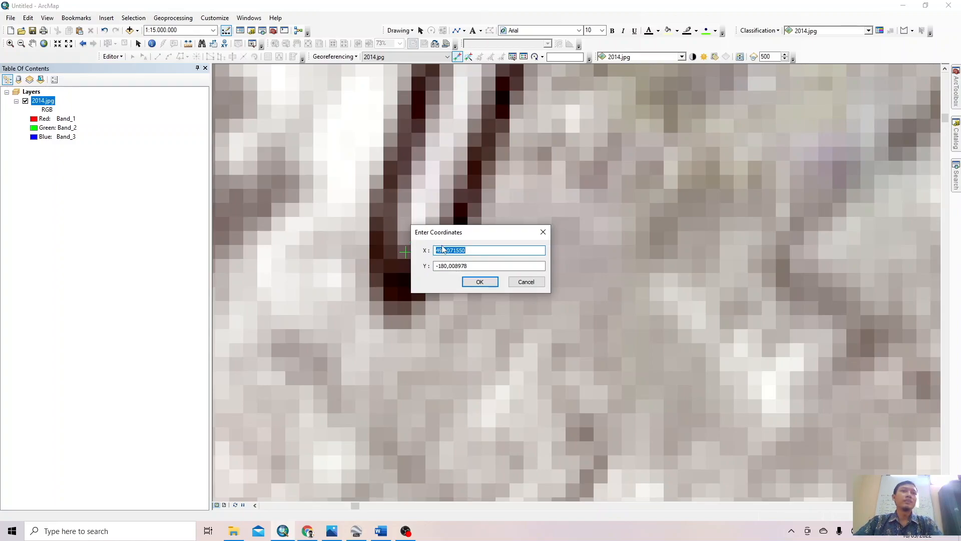
Step: Switch to Google Earth Pro, open the properties of placemark 1 and copy its latitude
{"action": "left_click", "coordinate": [356, 531]}
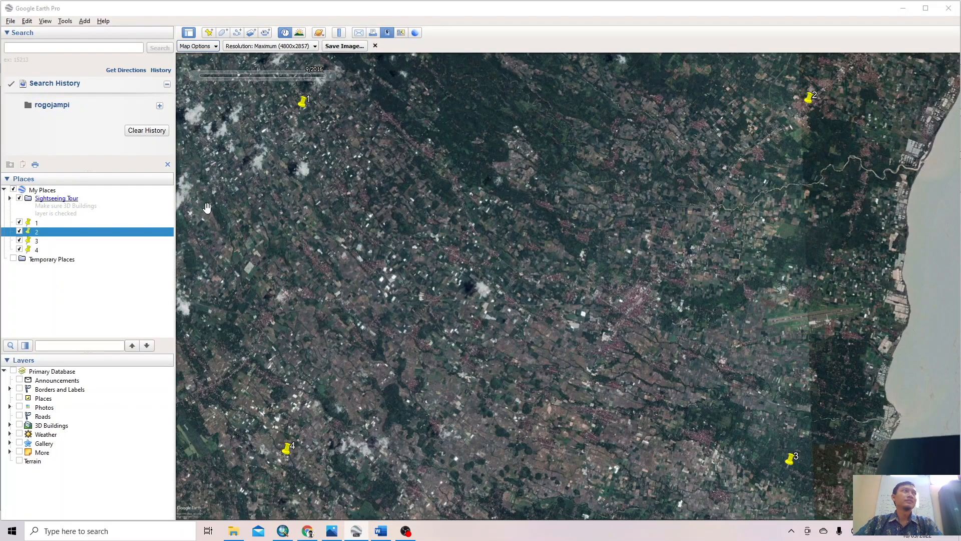
{"action": "left_click", "coordinate": [41, 224]}
{"action": "right_click", "coordinate": [40, 226]}
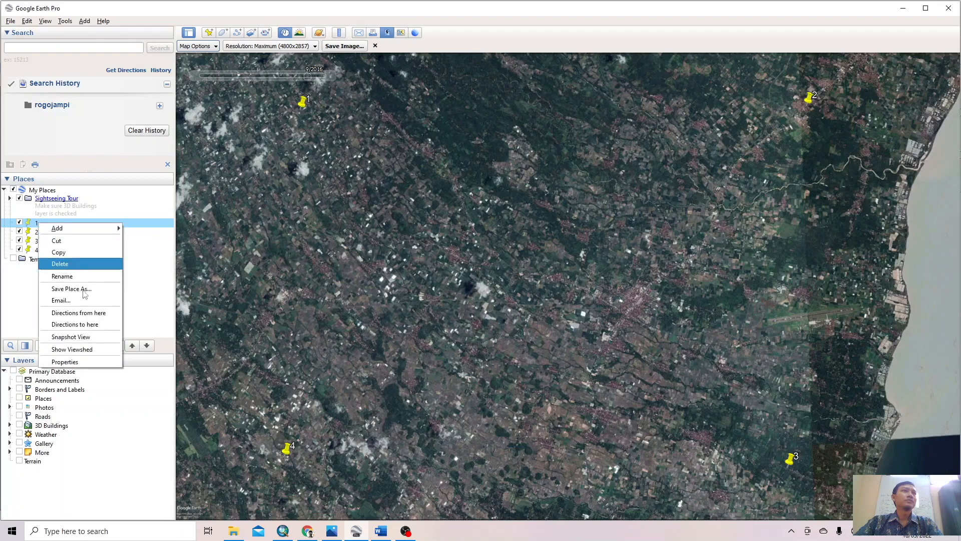
{"action": "left_click", "coordinate": [92, 367]}
{"action": "left_click_drag", "start_coordinate": [774, 167], "coordinate": [486, 106]}
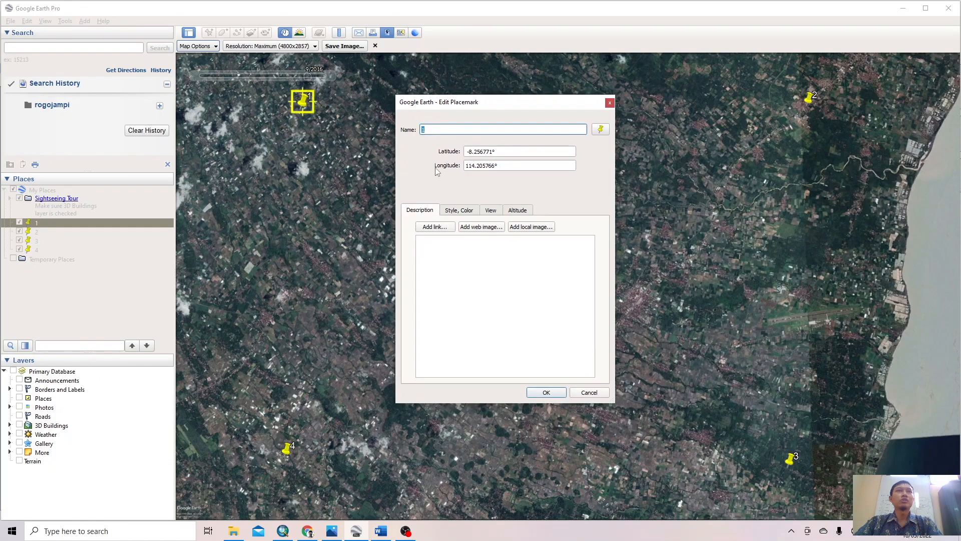
{"action": "left_click_drag", "start_coordinate": [493, 151], "coordinate": [467, 151]}
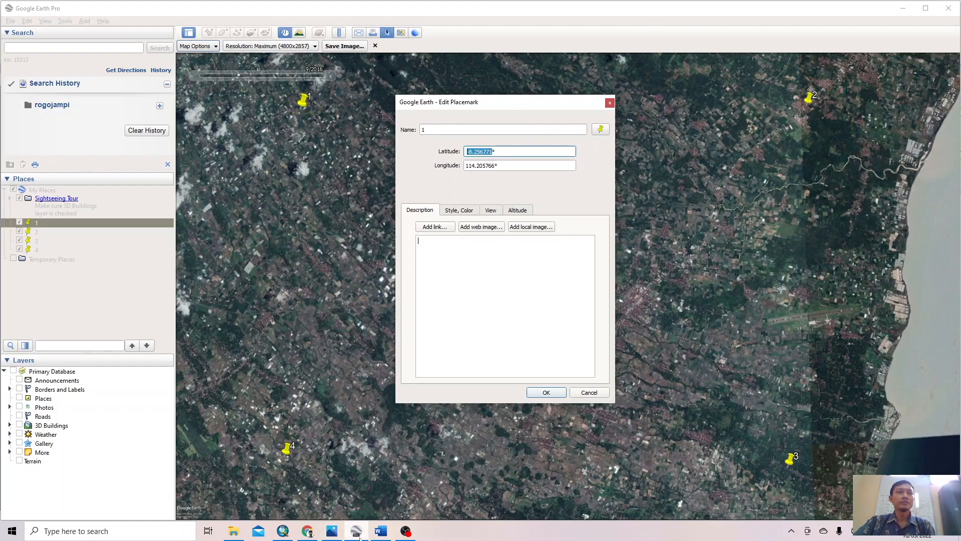
Step: Return to ArcMap and set the first control point's Y coordinate to -8,256771
{"action": "left_click", "coordinate": [309, 531]}
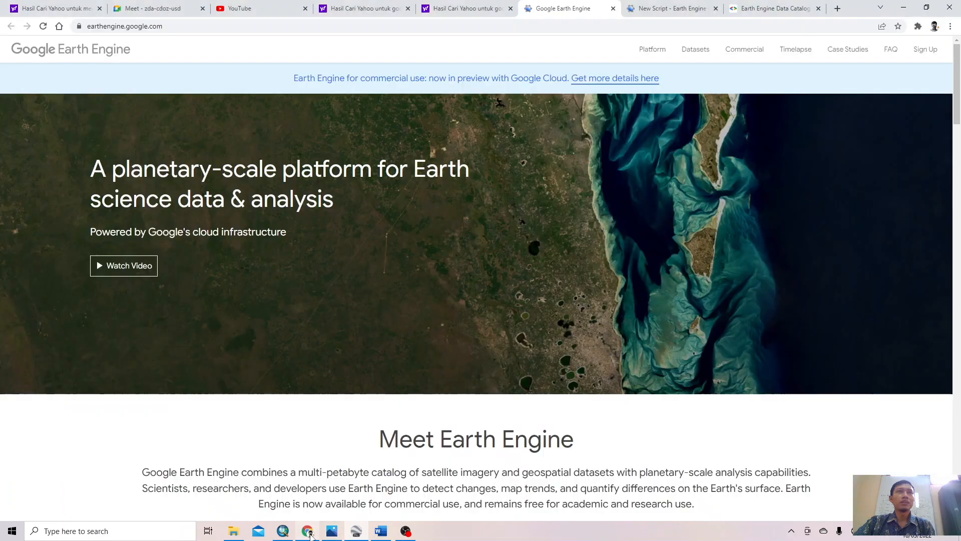
{"action": "left_click", "coordinate": [283, 531]}
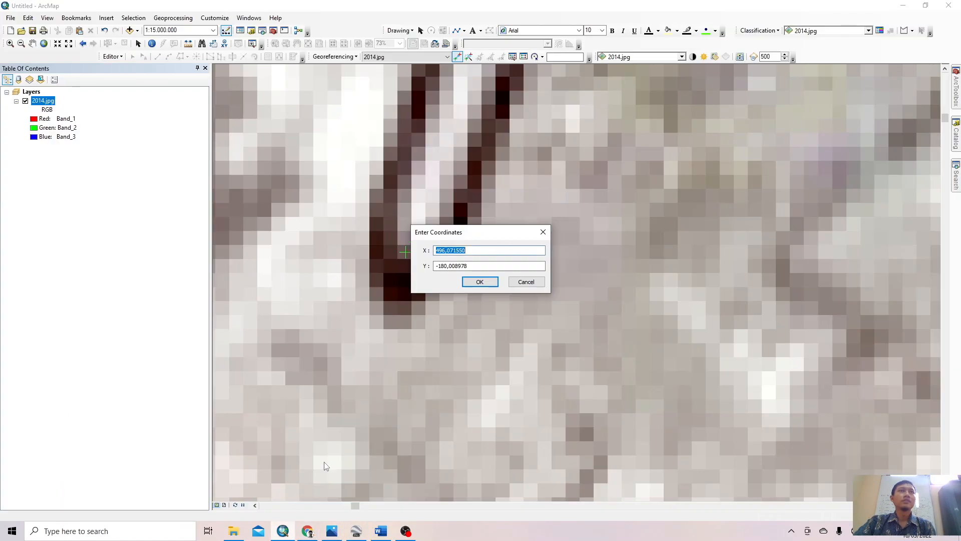
{"action": "left_click_drag", "start_coordinate": [469, 266], "coordinate": [437, 265]}
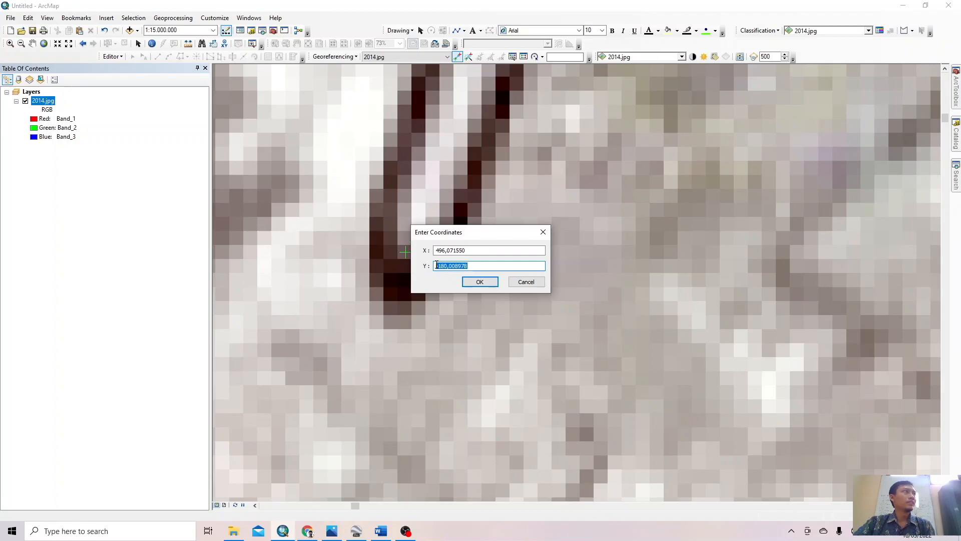
{"action": "type", "text": "-8,256771"}
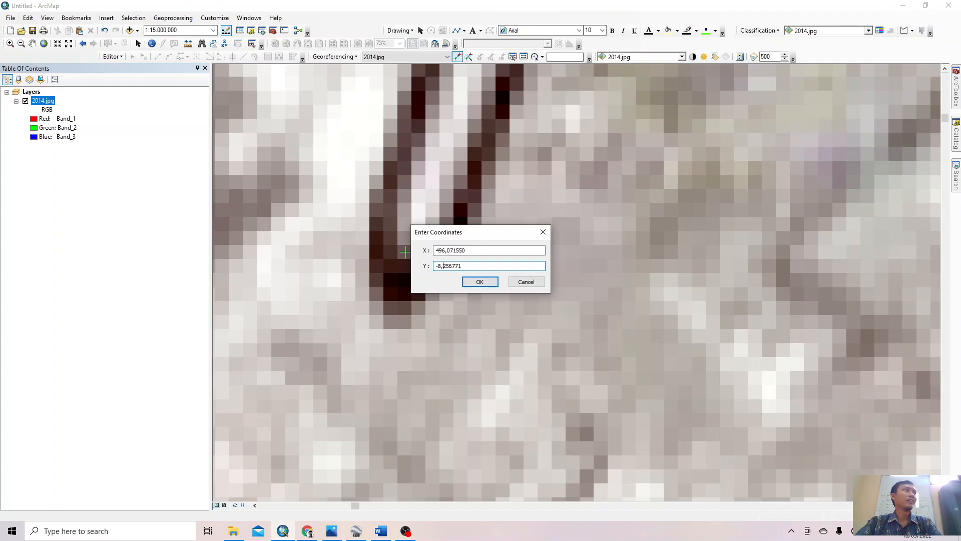
Step: Copy placemark 1's longitude from Google Earth Pro, enter it in ArcMap as X 114,205766 and accept the first control point
{"action": "left_click", "coordinate": [357, 531]}
{"action": "left_click", "coordinate": [495, 166]}
{"action": "left_click_drag", "start_coordinate": [486, 166], "coordinate": [463, 167]}
{"action": "key", "text": "ctrl+c"}
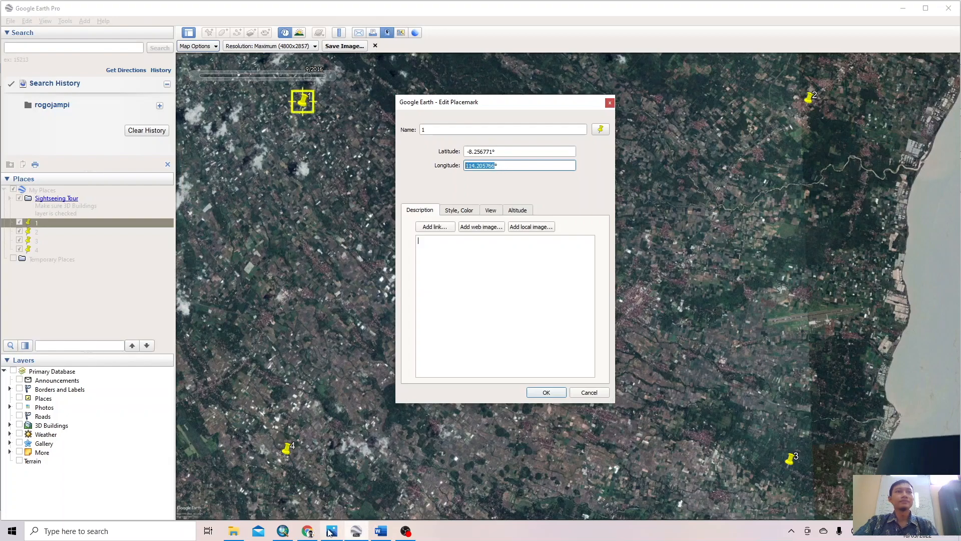
{"action": "left_click", "coordinate": [283, 530]}
{"action": "left_click_drag", "start_coordinate": [469, 251], "coordinate": [430, 248]}
{"action": "key", "text": "ctrl+v"}
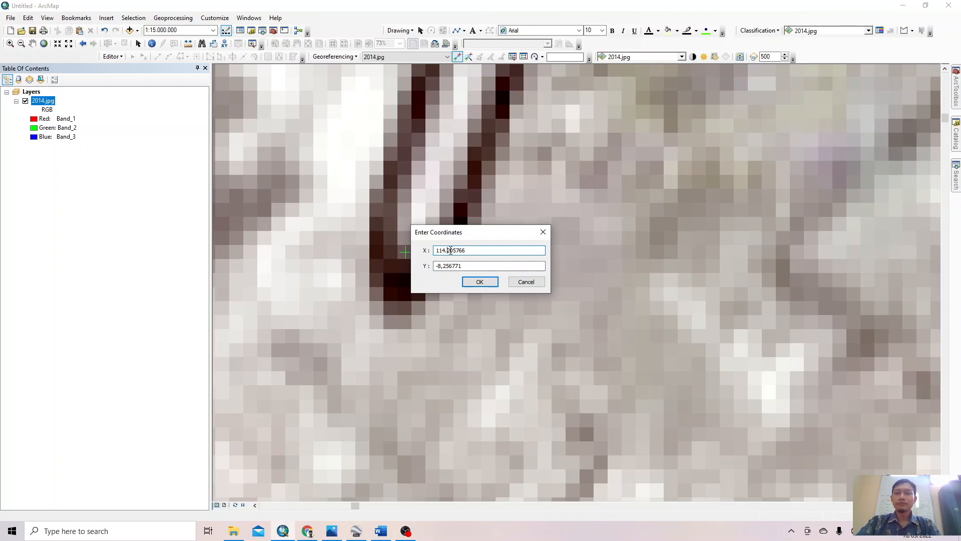
{"action": "left_click", "coordinate": [470, 282]}
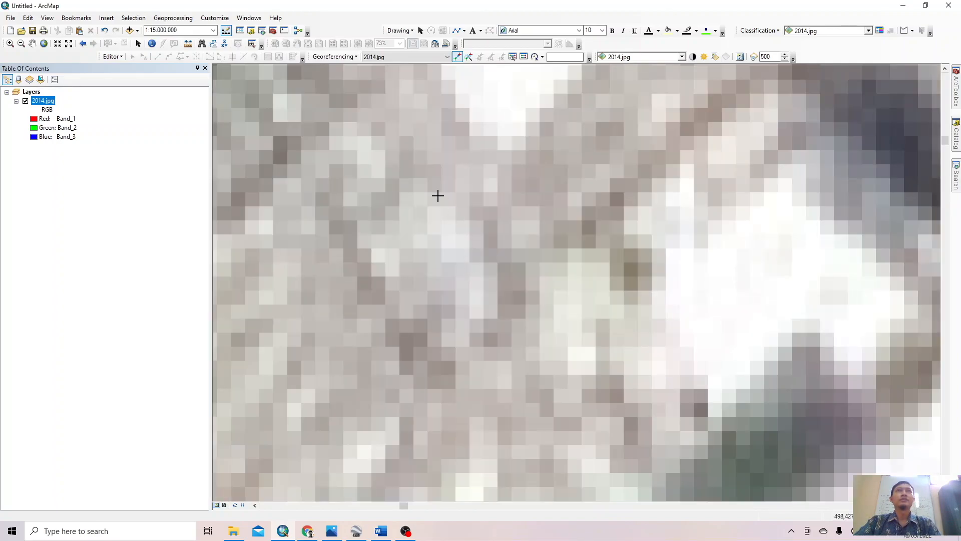
Step: Place a second georeferencing control point at the tip of placemark 2 on 2014.jpg and open its X and Y coordinate entry
{"action": "scroll", "coordinate": [440, 198], "scroll_direction": "up", "scroll_amount": 5}
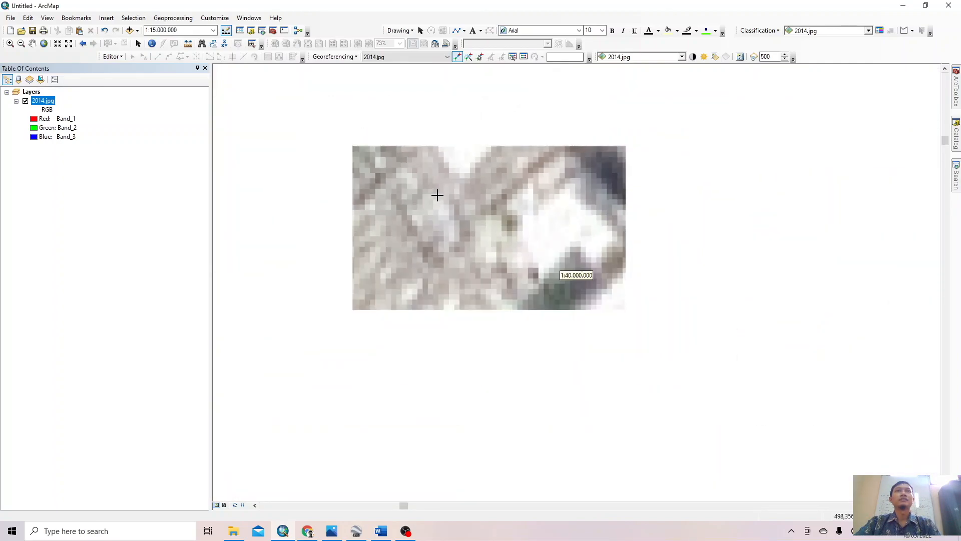
{"action": "scroll", "coordinate": [437, 195], "scroll_direction": "up", "scroll_amount": 4}
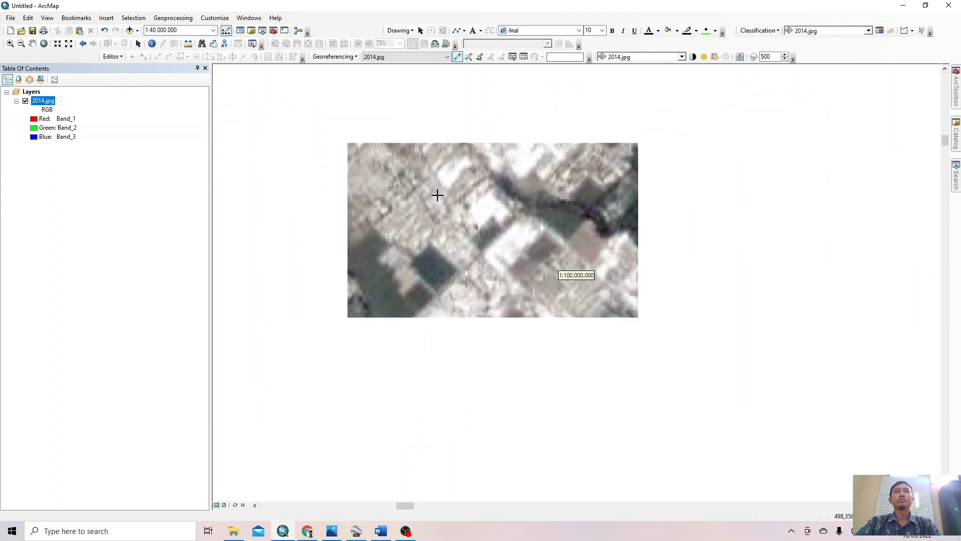
{"action": "scroll", "coordinate": [422, 496], "scroll_direction": "up", "scroll_amount": 2}
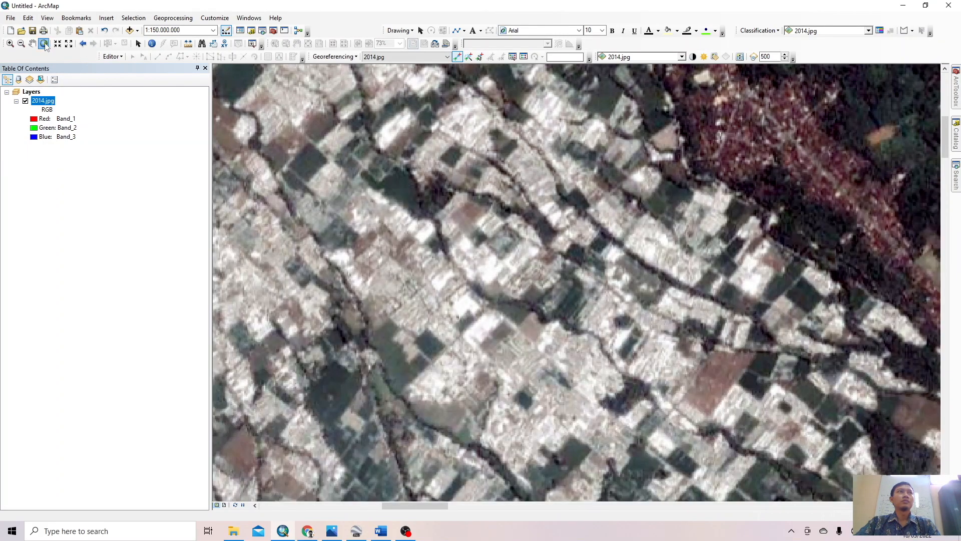
{"action": "left_click", "coordinate": [44, 43]}
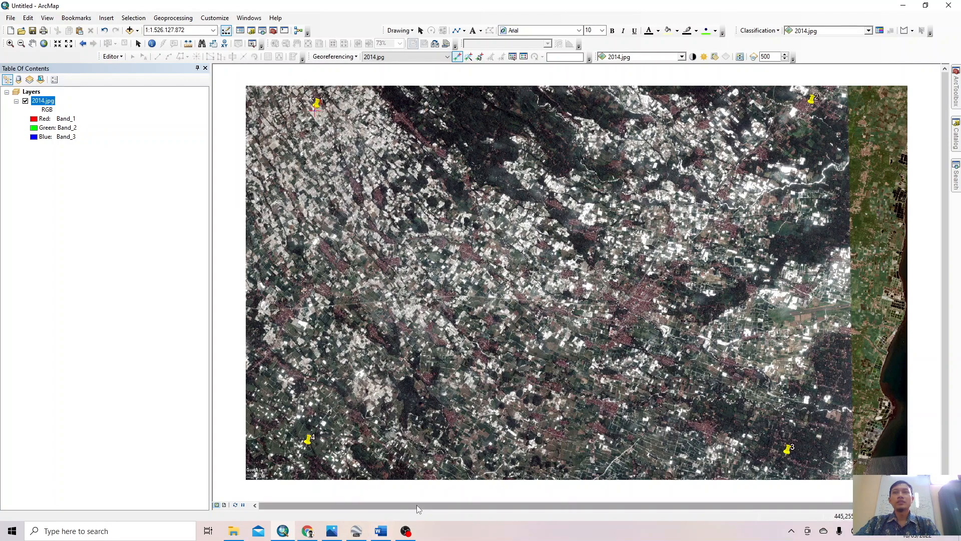
{"action": "scroll", "coordinate": [806, 101], "scroll_direction": "down", "scroll_amount": 4}
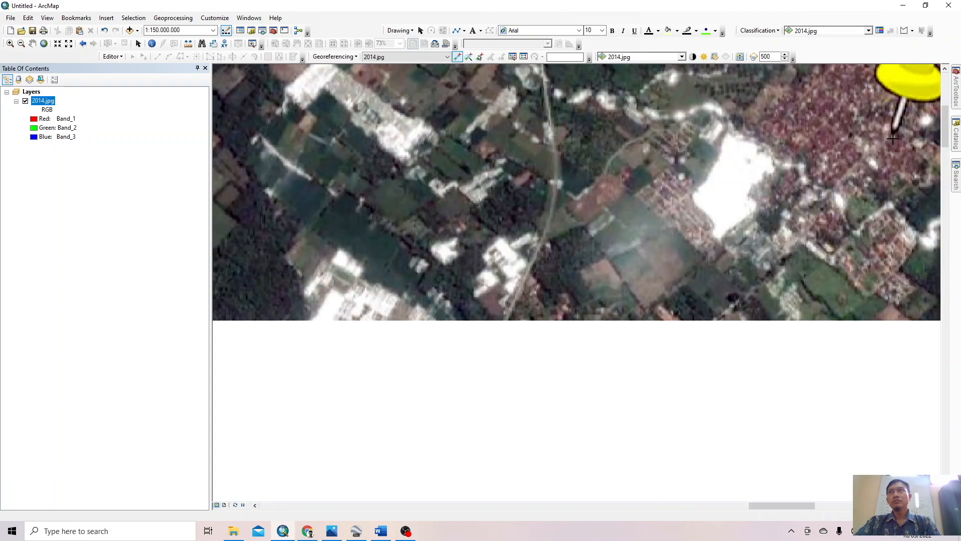
{"action": "scroll", "coordinate": [895, 132], "scroll_direction": "down", "scroll_amount": 4}
{"action": "scroll", "coordinate": [895, 132], "scroll_direction": "down", "scroll_amount": 3}
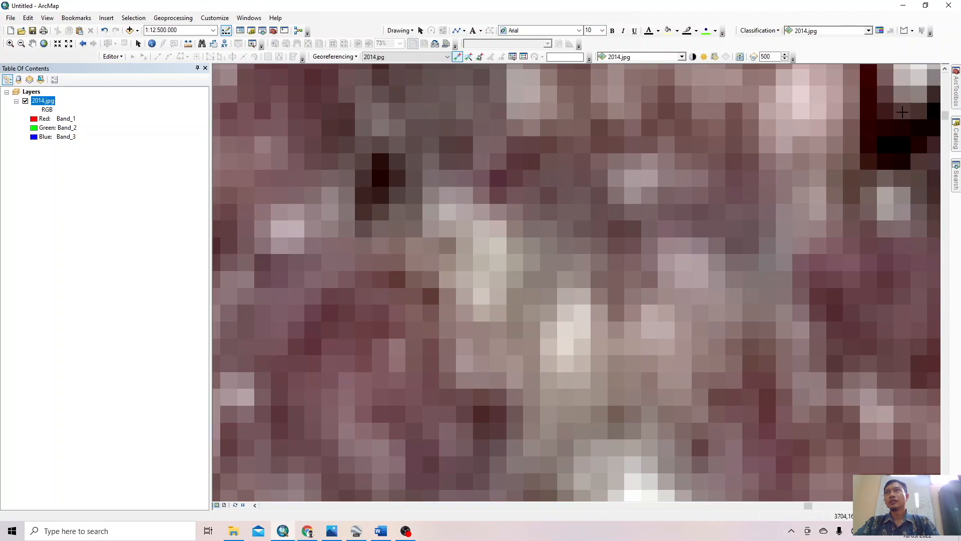
{"action": "left_click", "coordinate": [903, 112]}
{"action": "right_click", "coordinate": [903, 113]}
{"action": "left_click", "coordinate": [893, 119]}
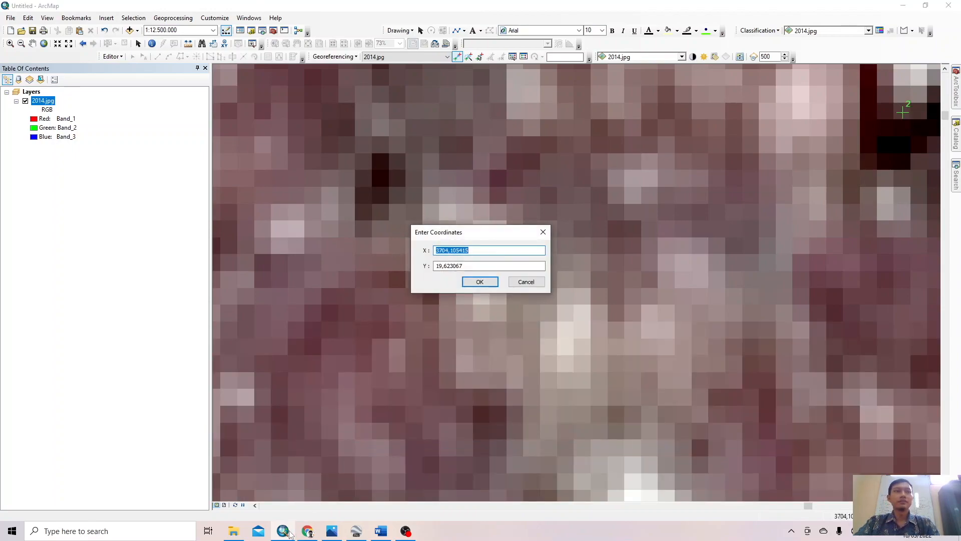
Step: Switch to Google Earth Pro, close placemark 1's properties and copy the latitude from placemark 2's properties
{"action": "left_click", "coordinate": [356, 531]}
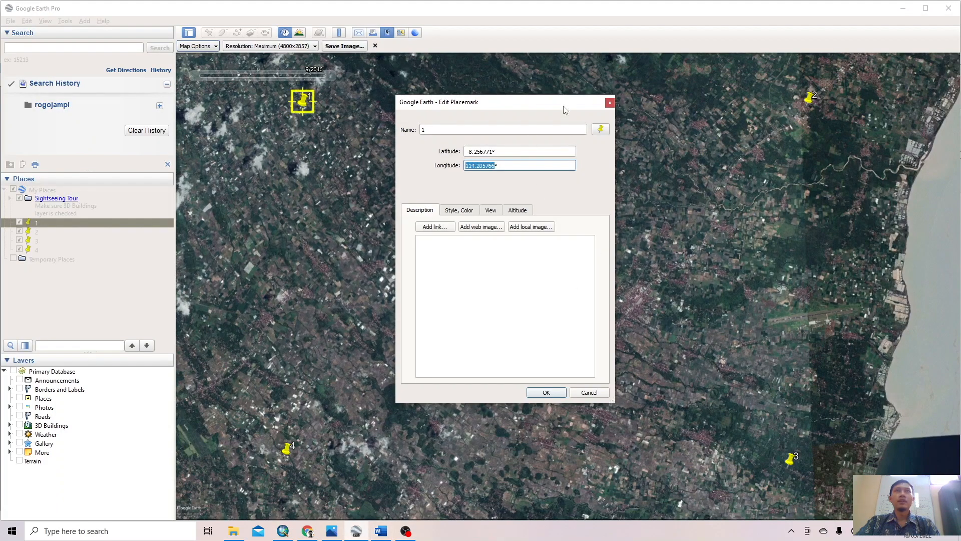
{"action": "left_click", "coordinate": [610, 104]}
{"action": "left_click", "coordinate": [36, 232]}
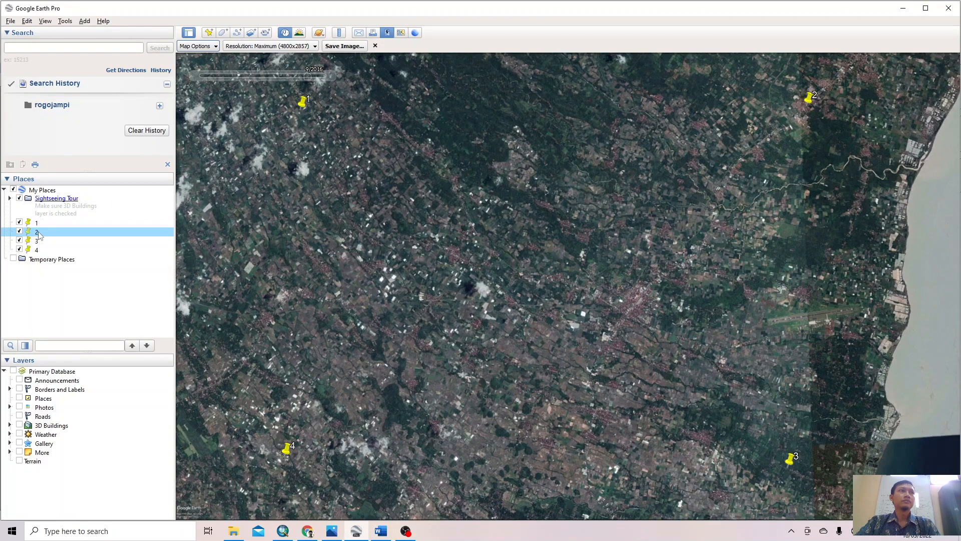
{"action": "right_click", "coordinate": [37, 232]}
{"action": "left_click", "coordinate": [69, 371]}
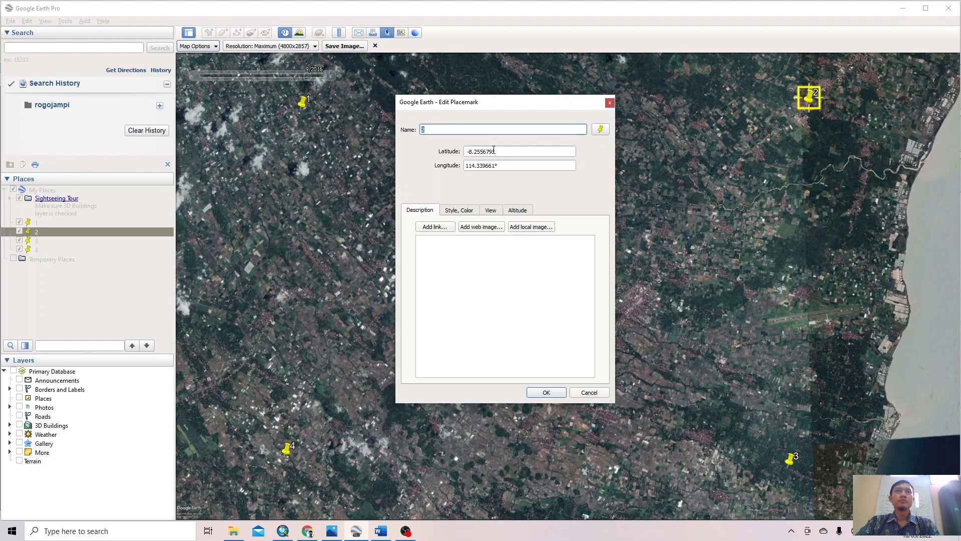
{"action": "left_click_drag", "start_coordinate": [494, 150], "coordinate": [465, 151]}
{"action": "key", "text": "ctrl+c"}
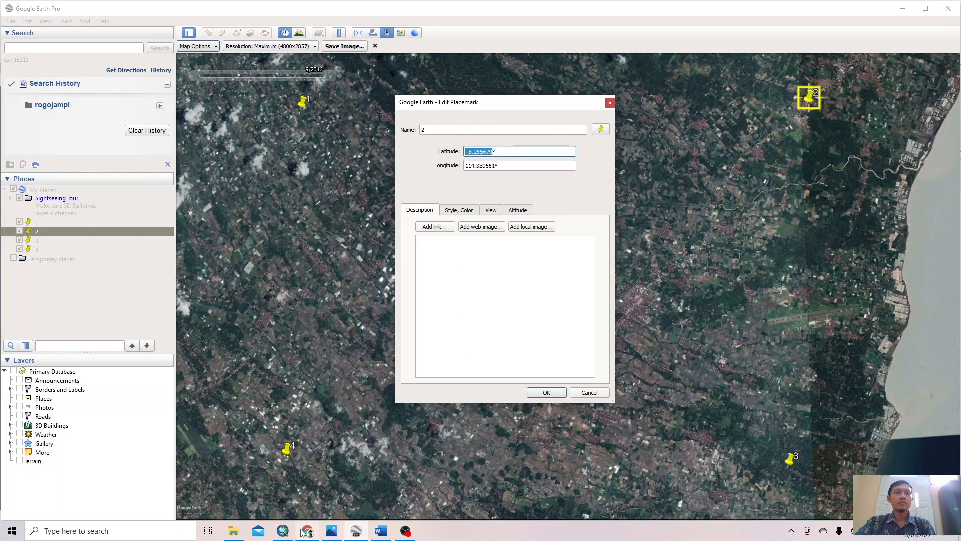
Step: Back in ArcMap, set the second control point's Y coordinate to -8,255679 and clear its X value
{"action": "left_click", "coordinate": [283, 531]}
{"action": "left_click_drag", "start_coordinate": [463, 265], "coordinate": [417, 265]}
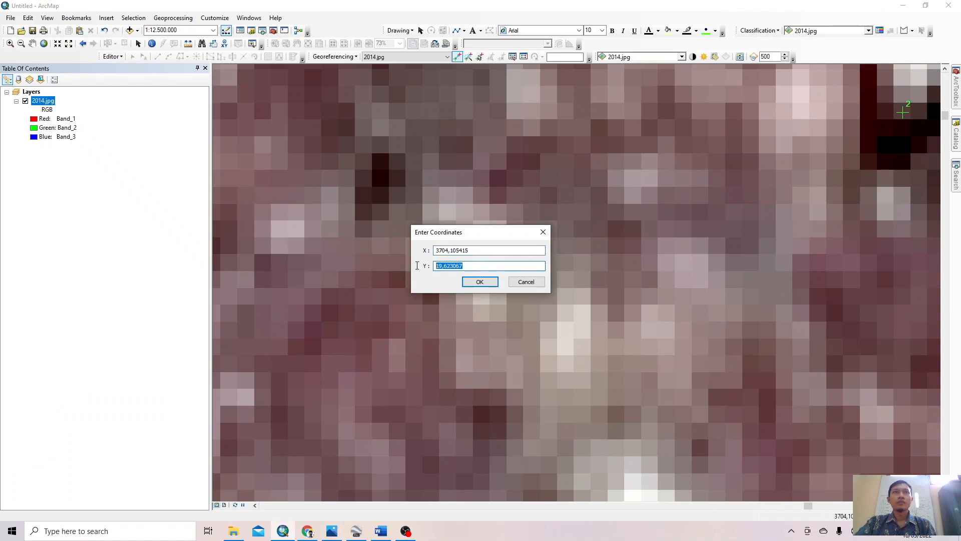
{"action": "key", "text": "ctrl+v"}
{"action": "key", "text": "BackSpace"}
{"action": "type", "text": ","}
{"action": "left_click_drag", "start_coordinate": [475, 251], "coordinate": [393, 248]}
{"action": "key", "text": "BackSpace"}
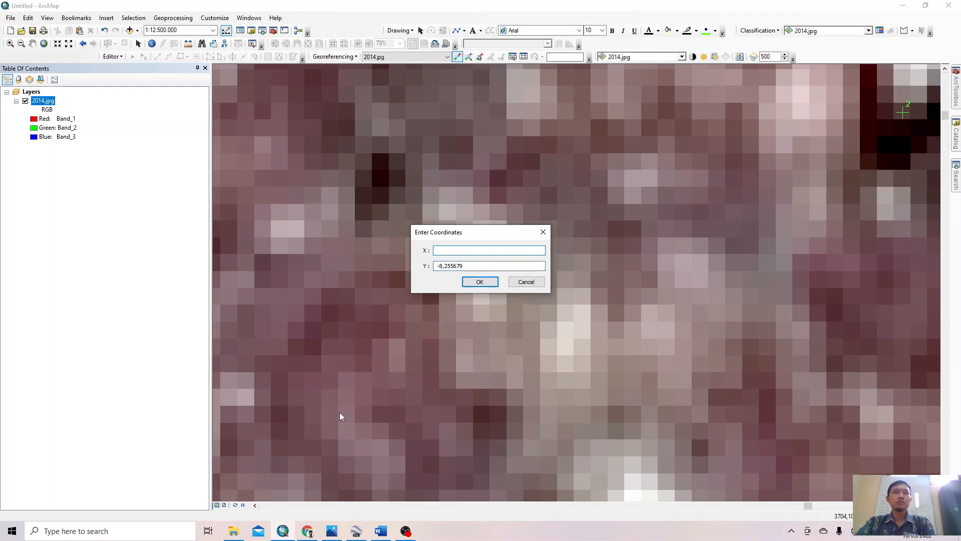
Step: Copy placemark 2's longitude from Google Earth Pro, enter it in ArcMap as X 114,339661 and accept the second control point
{"action": "left_click", "coordinate": [354, 531]}
{"action": "double_click", "coordinate": [494, 165]}
{"action": "key", "text": "ctrl+c"}
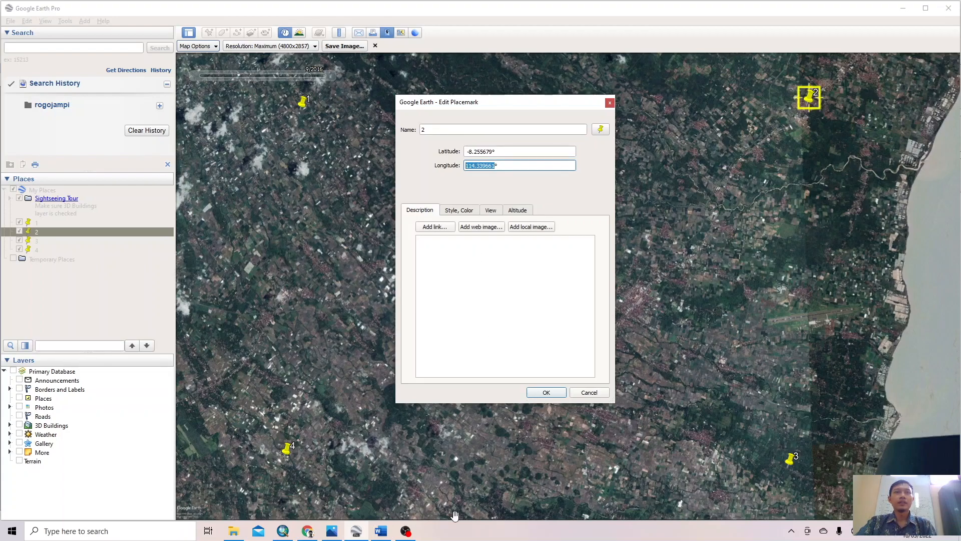
{"action": "left_click", "coordinate": [283, 531]}
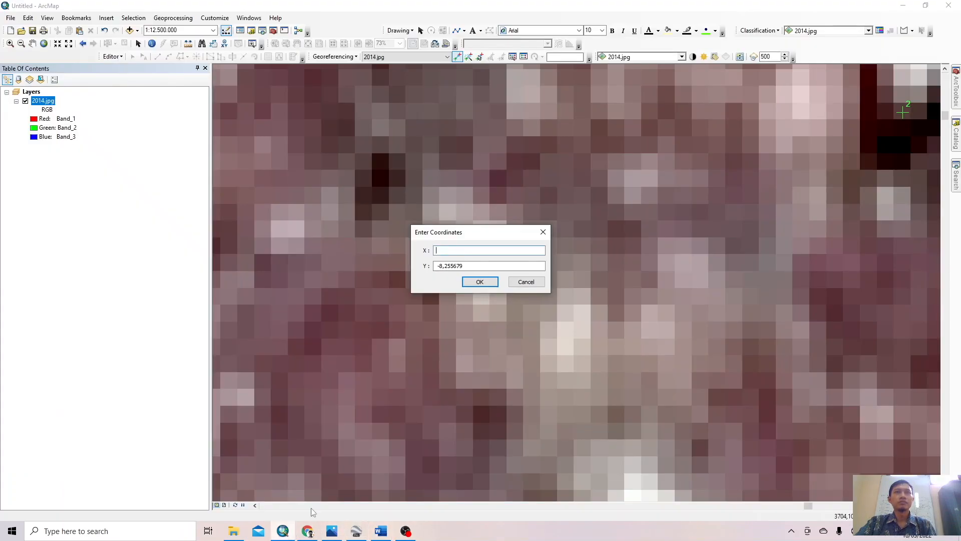
{"action": "left_click", "coordinate": [439, 252]}
{"action": "key", "text": "ctrl+v"}
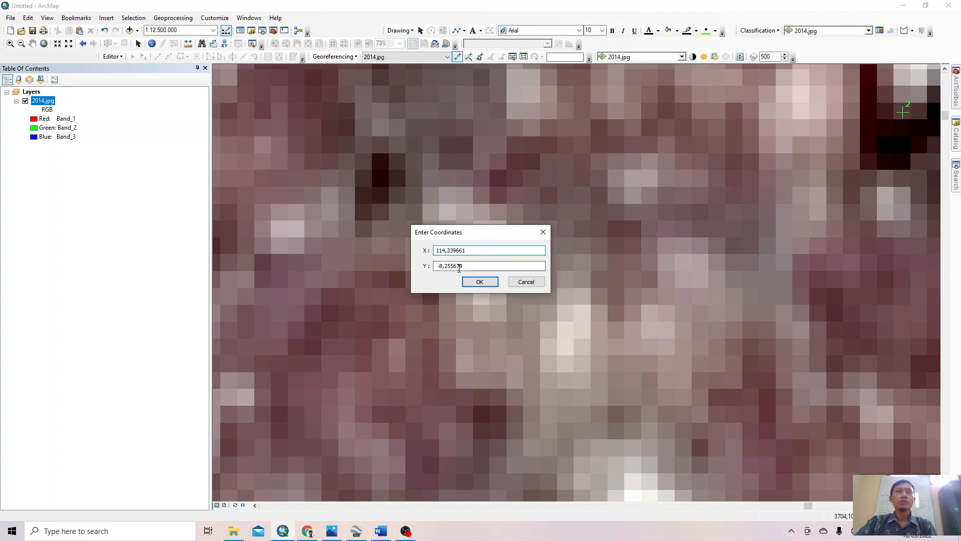
{"action": "left_click", "coordinate": [467, 281]}
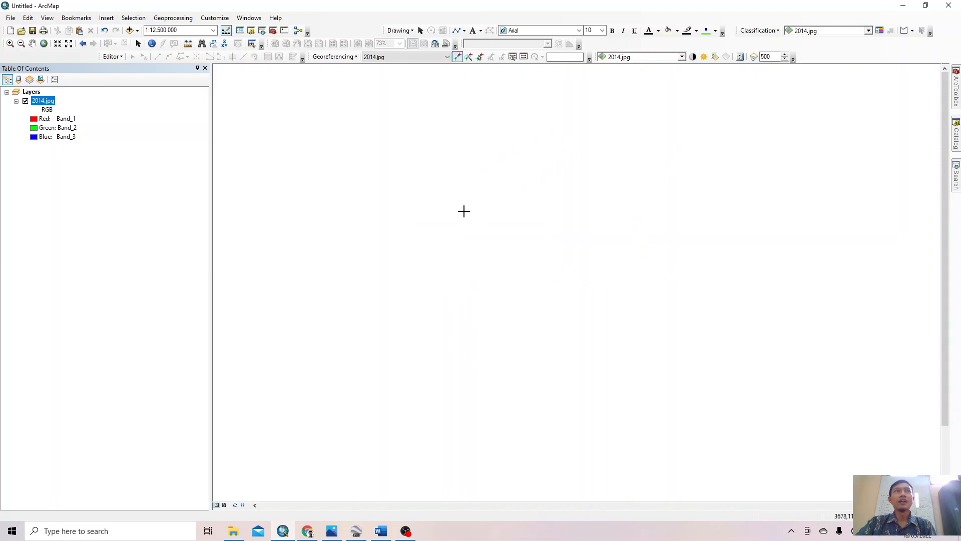
Step: Place a third georeferencing control point at the tip of placemark 3 on 2014.jpg and open its X and Y coordinate entry
{"action": "left_click", "coordinate": [44, 45]}
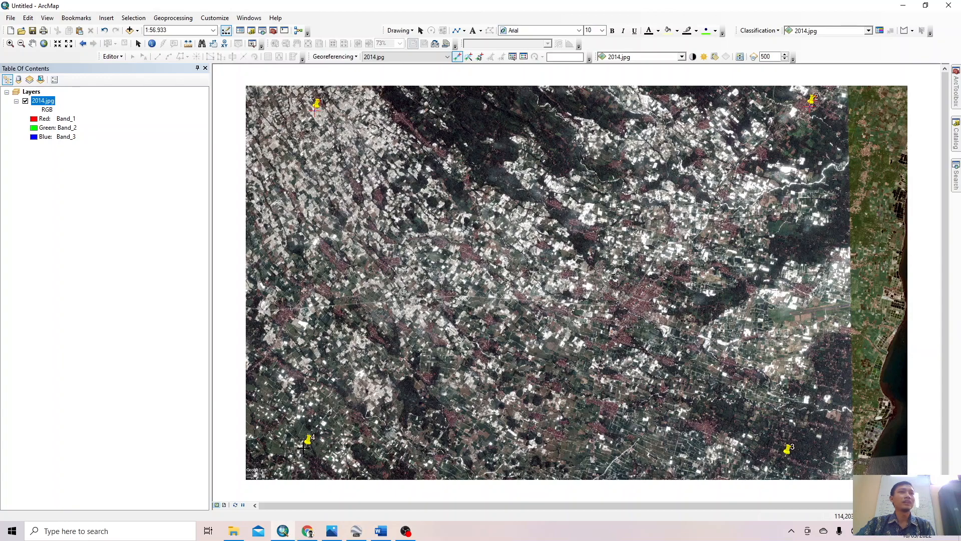
{"action": "scroll", "coordinate": [785, 454], "scroll_direction": "up", "scroll_amount": 6}
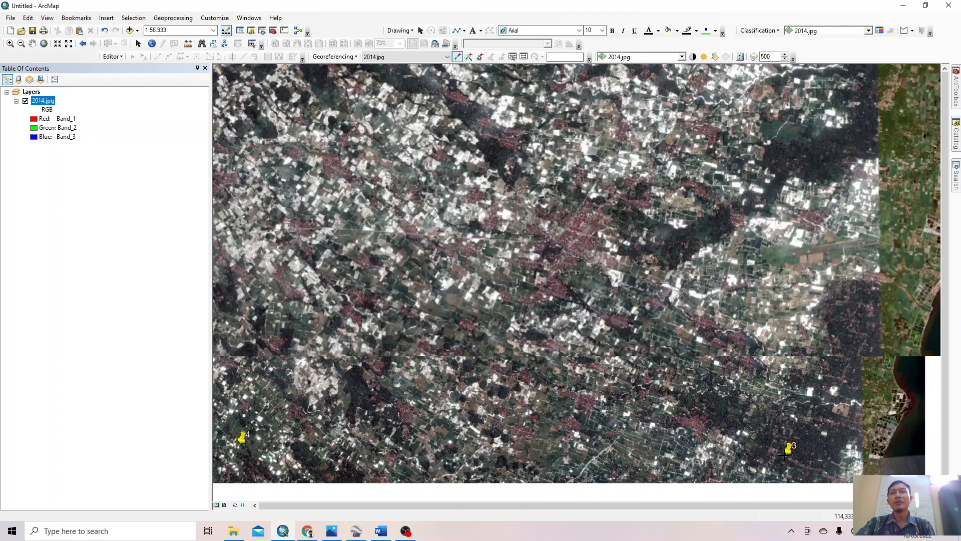
{"action": "scroll", "coordinate": [788, 459], "scroll_direction": "up", "scroll_amount": 8}
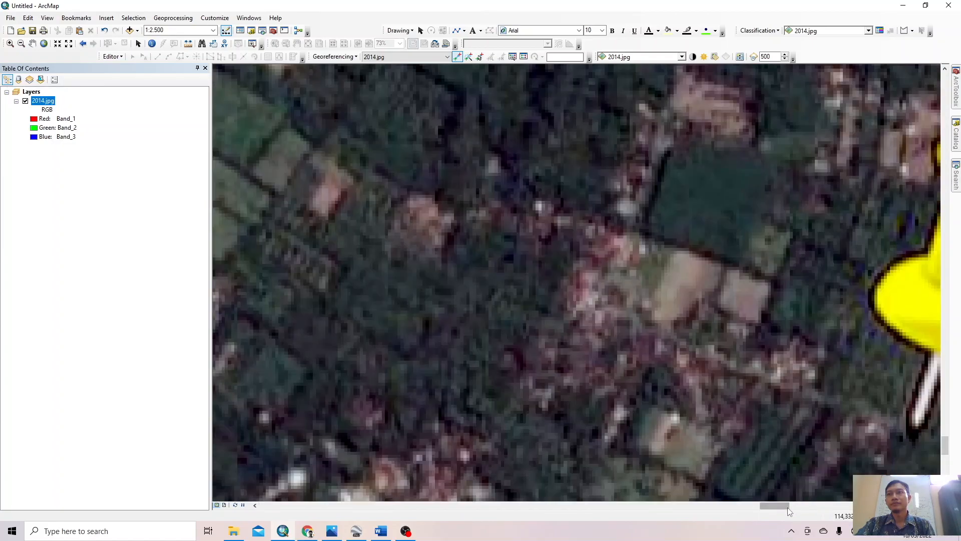
{"action": "left_click_drag", "start_coordinate": [784, 507], "coordinate": [798, 511]}
{"action": "scroll", "coordinate": [519, 441], "scroll_direction": "up", "scroll_amount": 4}
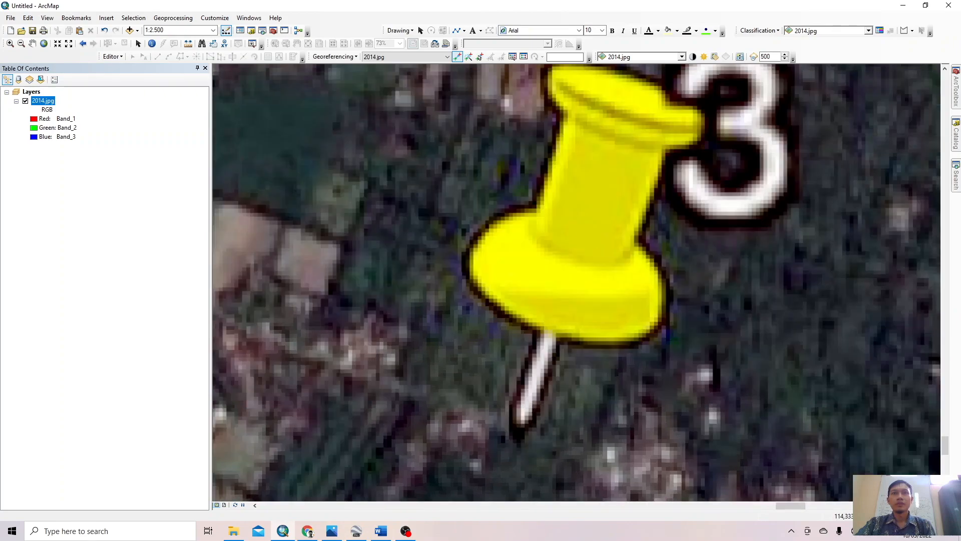
{"action": "scroll", "coordinate": [519, 423], "scroll_direction": "up", "scroll_amount": 3}
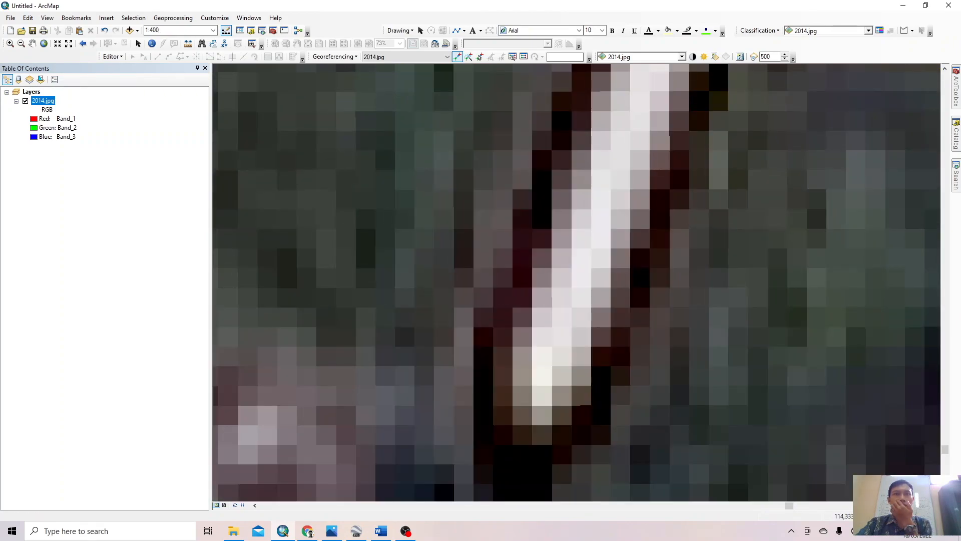
{"action": "left_click", "coordinate": [524, 411]}
{"action": "right_click", "coordinate": [524, 415]}
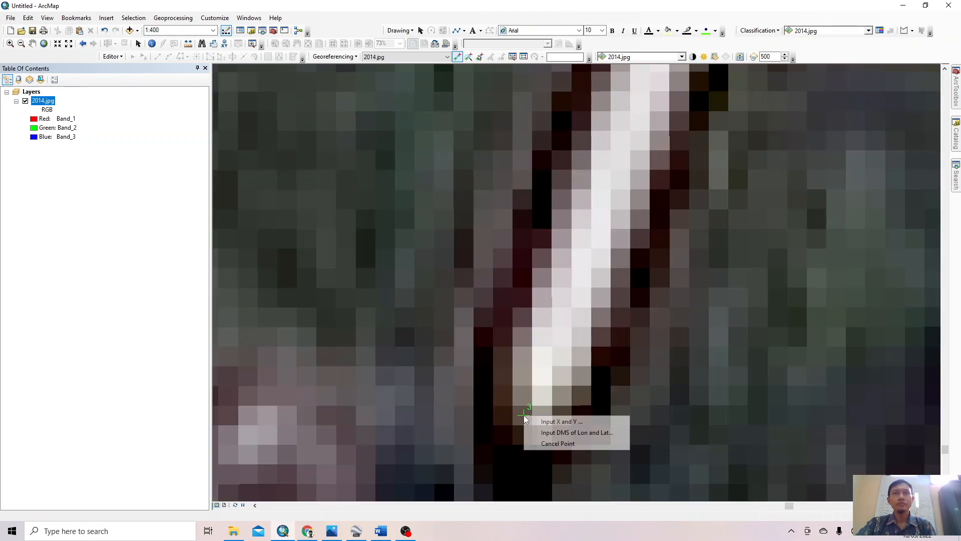
{"action": "left_click", "coordinate": [532, 424]}
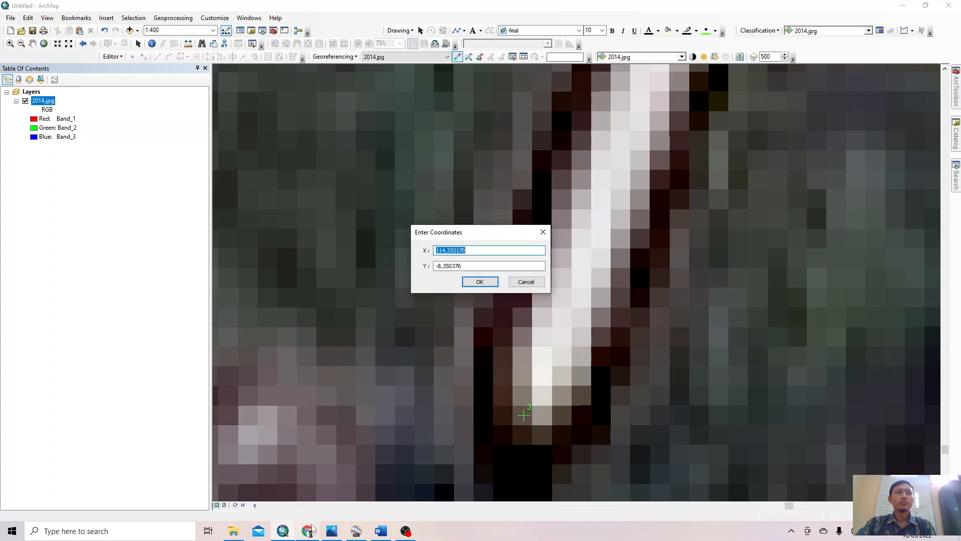
Step: Switch to Google Earth Pro, close placemark 2's properties and copy the latitude from placemark 3's properties
{"action": "left_click", "coordinate": [356, 531]}
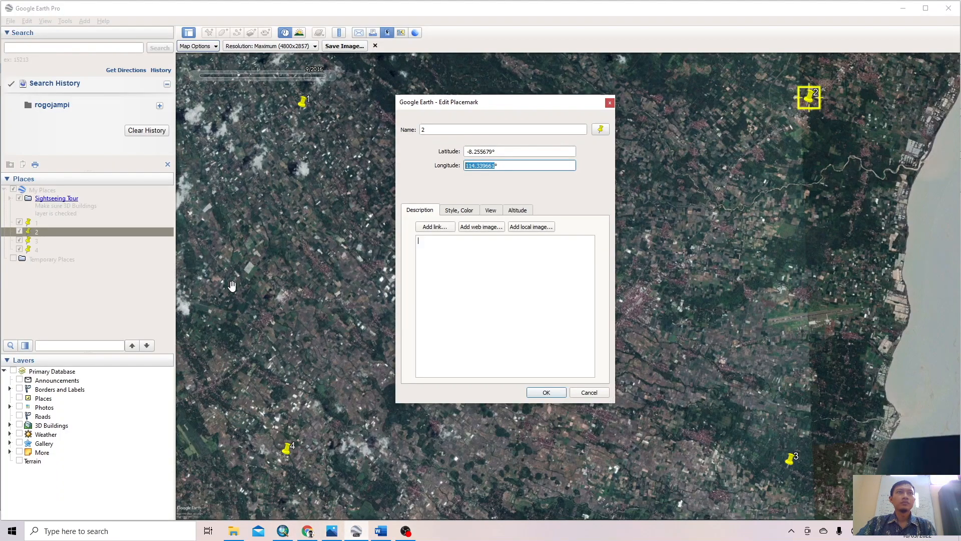
{"action": "left_click", "coordinate": [610, 103]}
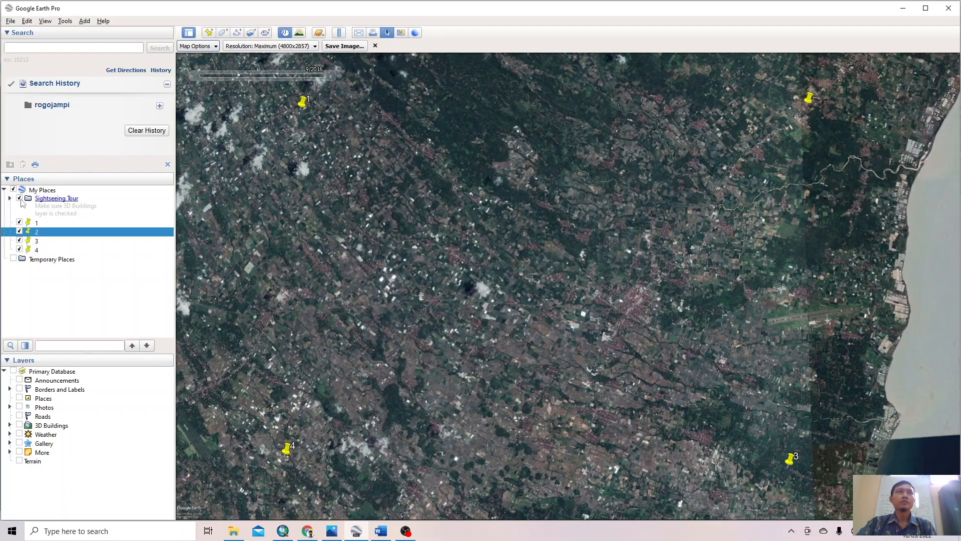
{"action": "right_click", "coordinate": [34, 242]}
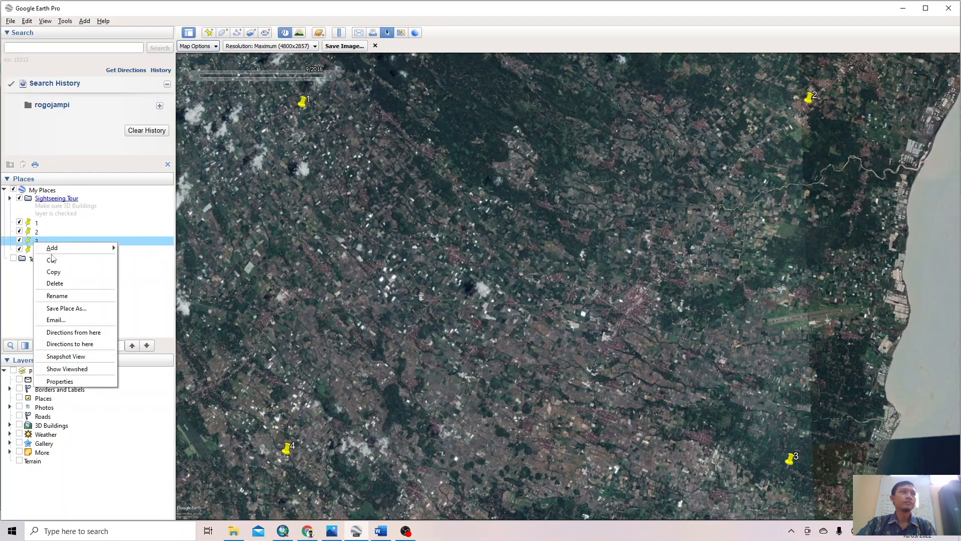
{"action": "left_click", "coordinate": [56, 381]}
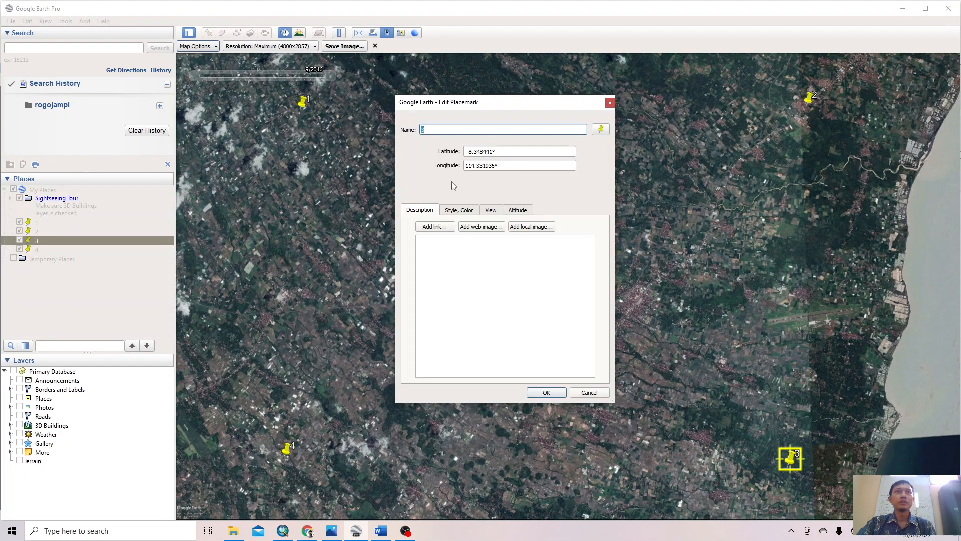
{"action": "left_click_drag", "start_coordinate": [493, 149], "coordinate": [436, 149]}
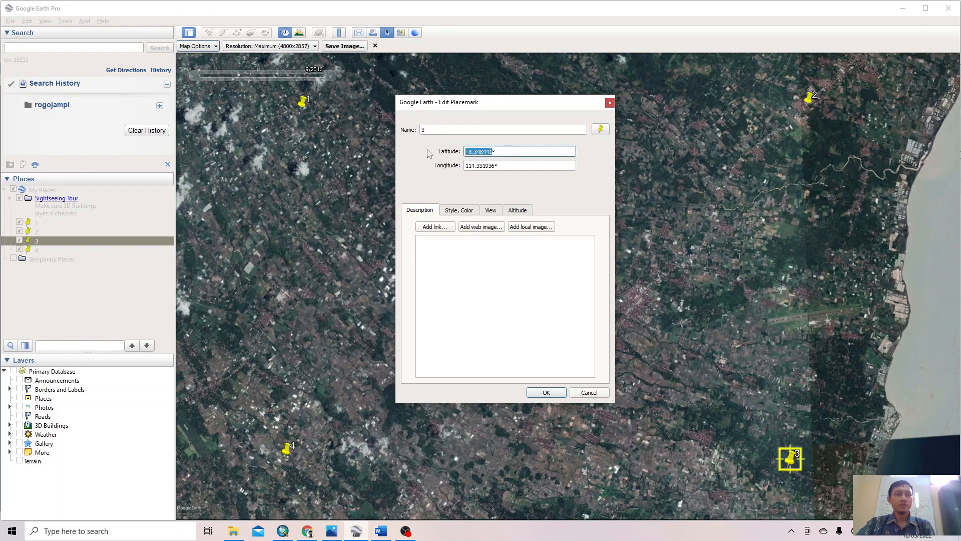
Step: Back in ArcMap, set the third control point's Y coordinate to -8,348441
{"action": "left_click", "coordinate": [283, 530]}
{"action": "left_click_drag", "start_coordinate": [463, 266], "coordinate": [433, 266]}
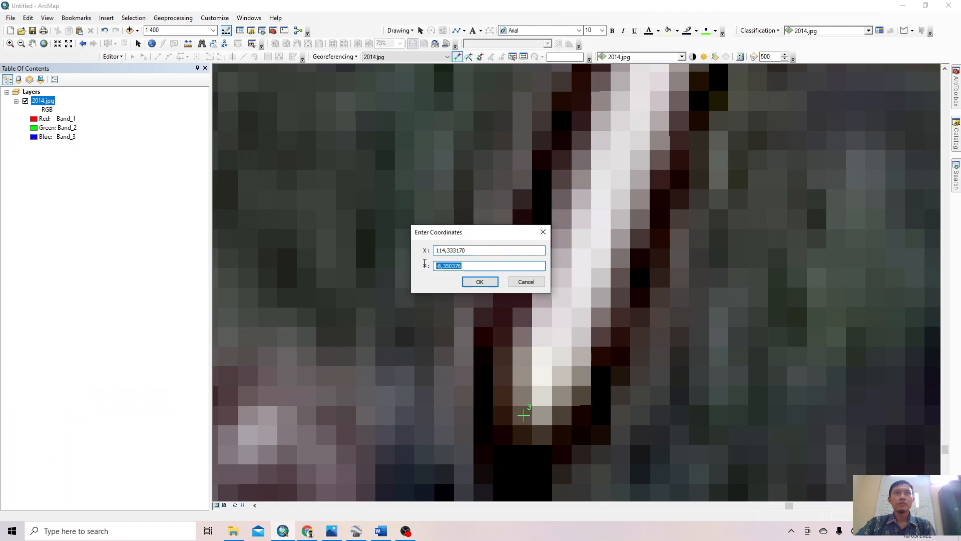
{"action": "type", "text": "-8,348441"}
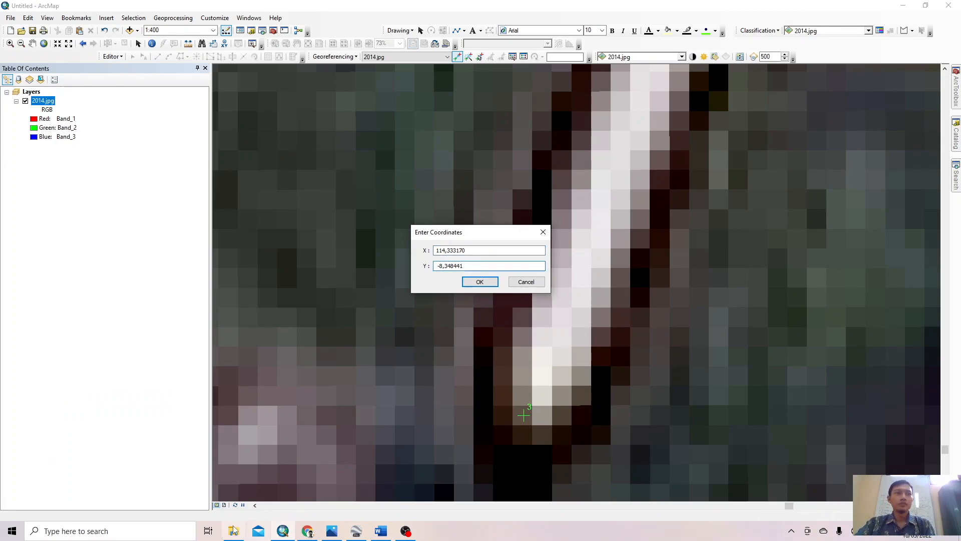
Step: Copy placemark 3's longitude from Google Earth Pro, enter it in ArcMap as X 114,331936 and accept the third control point
{"action": "left_click", "coordinate": [357, 531]}
{"action": "double_click", "coordinate": [493, 165]}
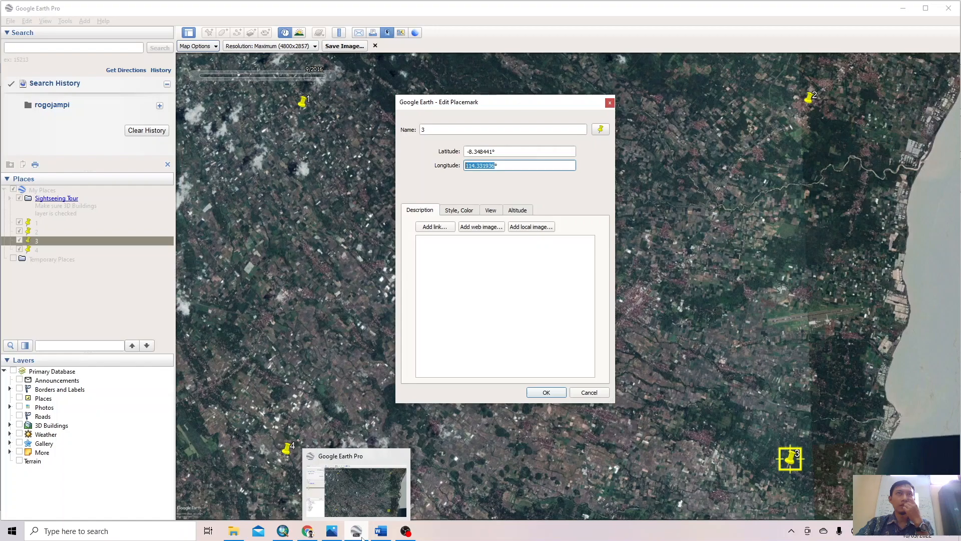
{"action": "mouse_move", "coordinate": [308, 531]}
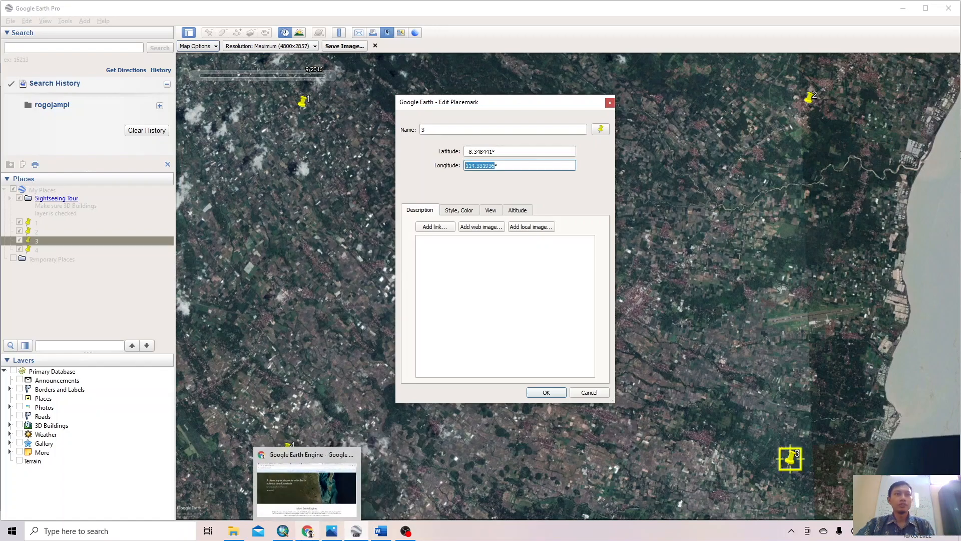
{"action": "left_click", "coordinate": [282, 535]}
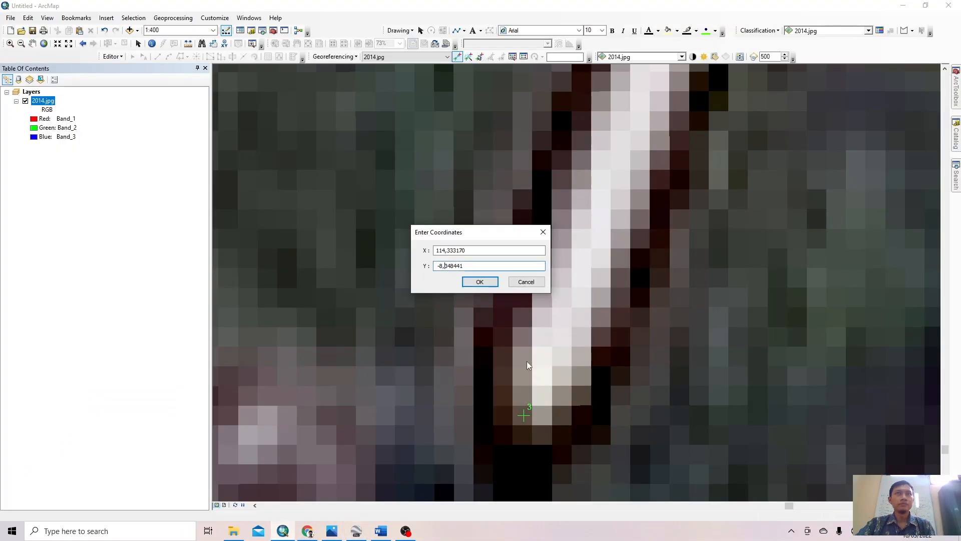
{"action": "left_click_drag", "start_coordinate": [469, 251], "coordinate": [429, 251]}
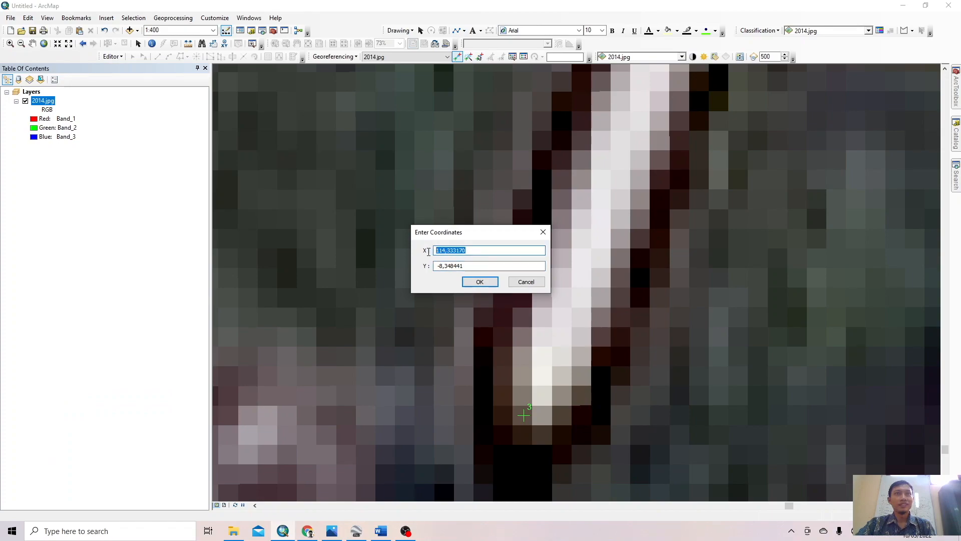
{"action": "type", "text": "114,331936"}
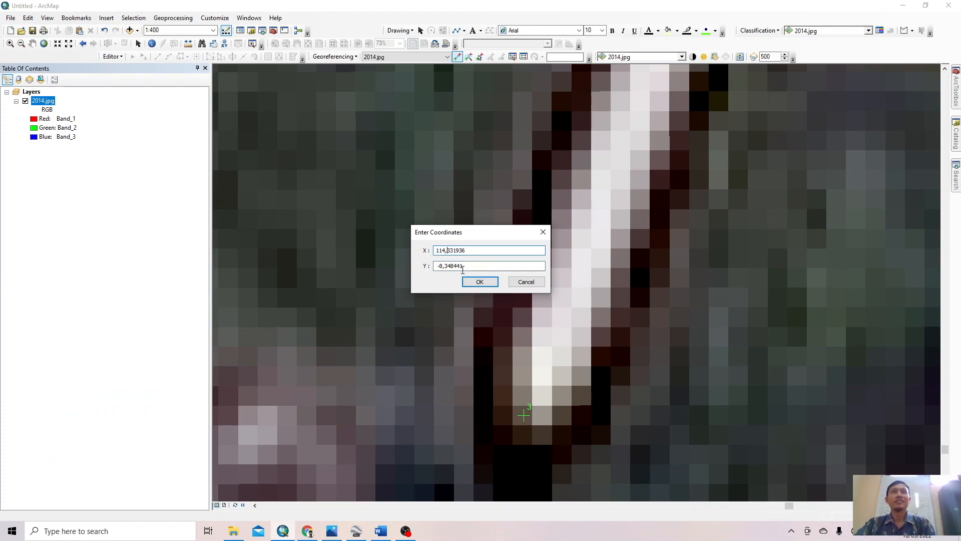
{"action": "left_click", "coordinate": [480, 281]}
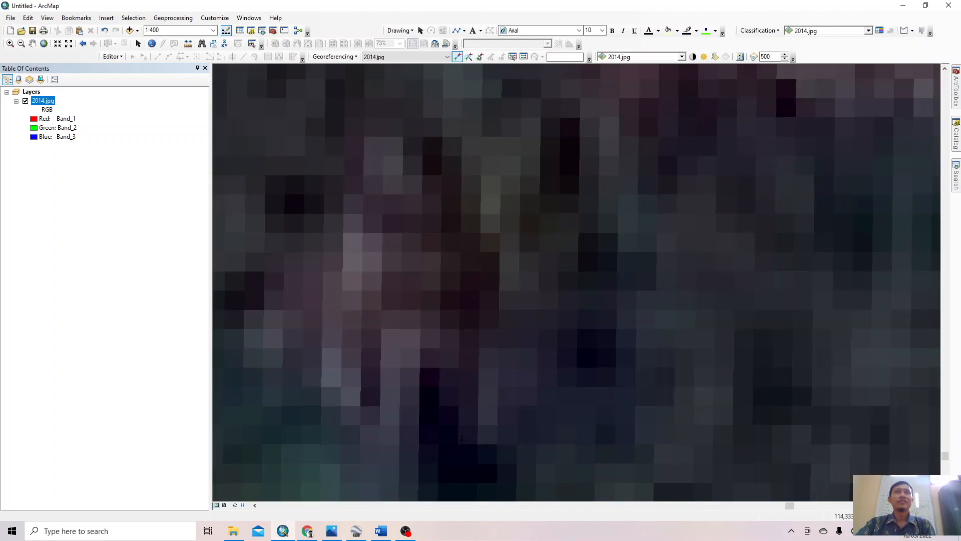
Step: Open the georeferencing link table to review the control points entered for 2014.jpg
{"action": "scroll", "coordinate": [514, 372], "scroll_direction": "down", "scroll_amount": 2}
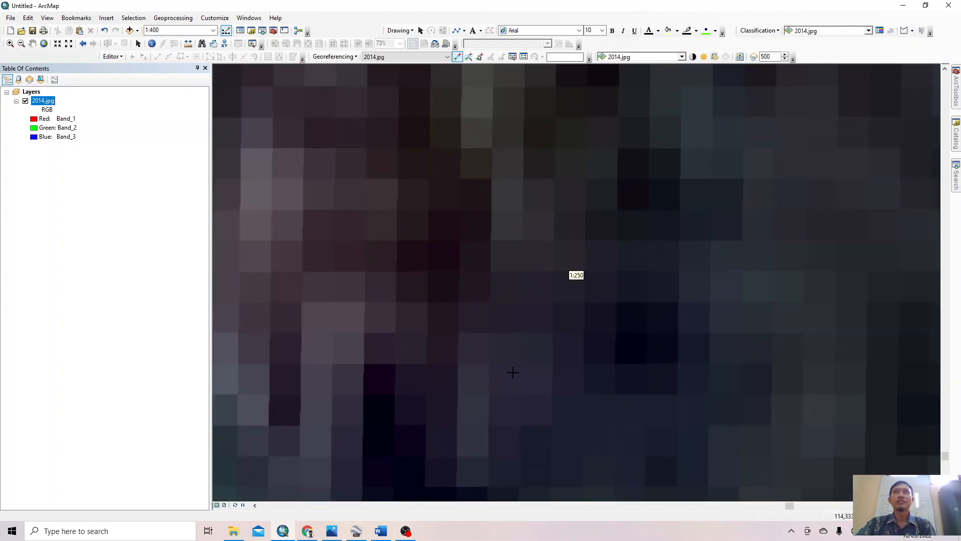
{"action": "left_click", "coordinate": [524, 56]}
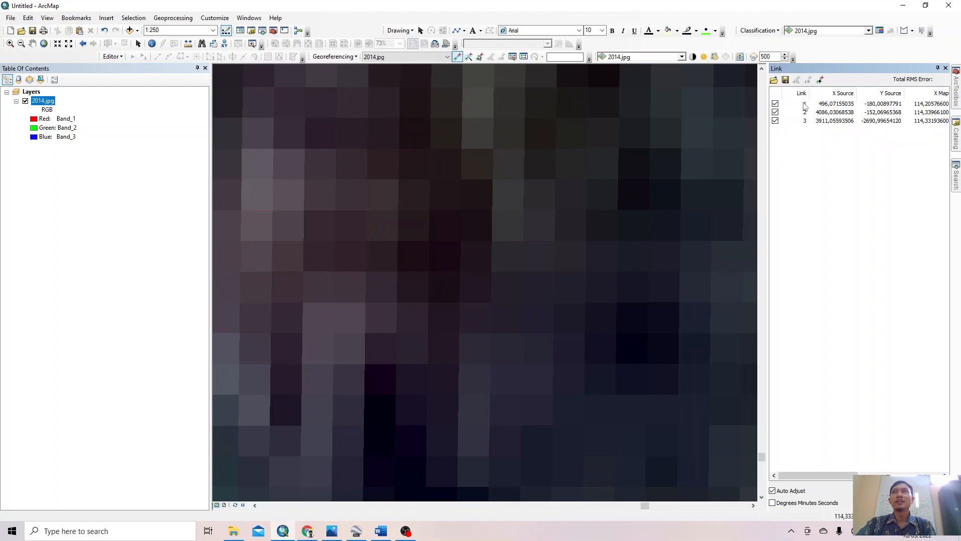
{"action": "scroll", "coordinate": [359, 486], "scroll_direction": "down", "scroll_amount": 1}
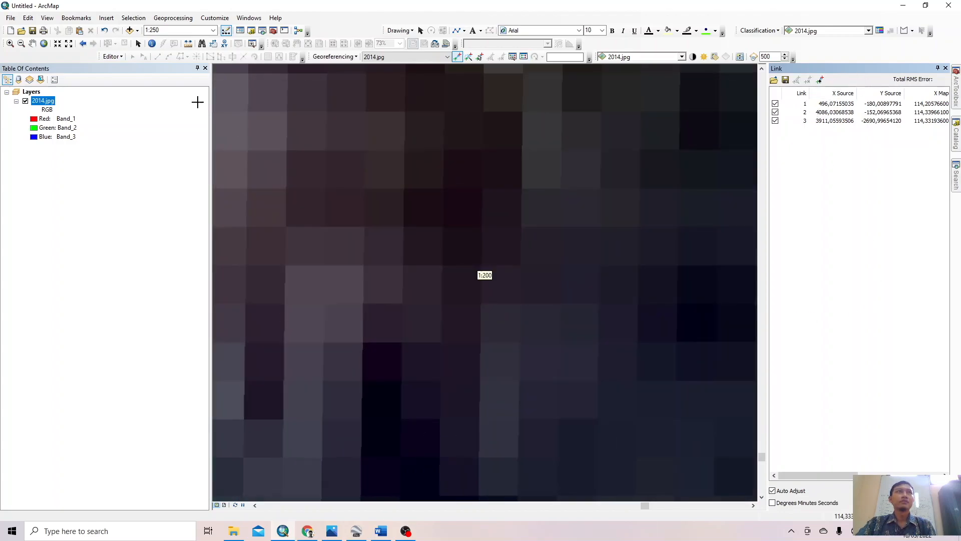
Step: Place a fourth georeferencing control point at the tip of placemark 4 on 2014.jpg and open its X and Y coordinate entry
{"action": "left_click", "coordinate": [44, 43]}
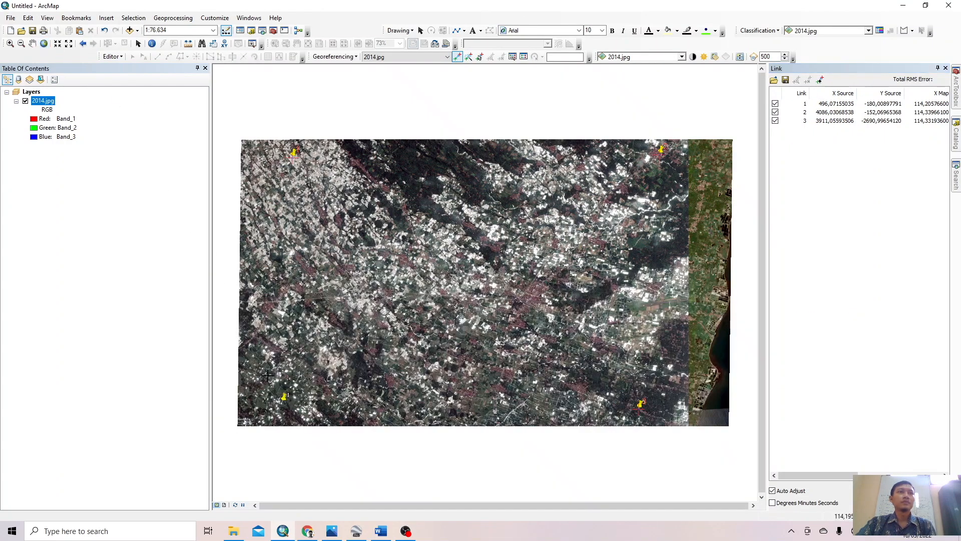
{"action": "scroll", "coordinate": [275, 393], "scroll_direction": "down", "scroll_amount": 7}
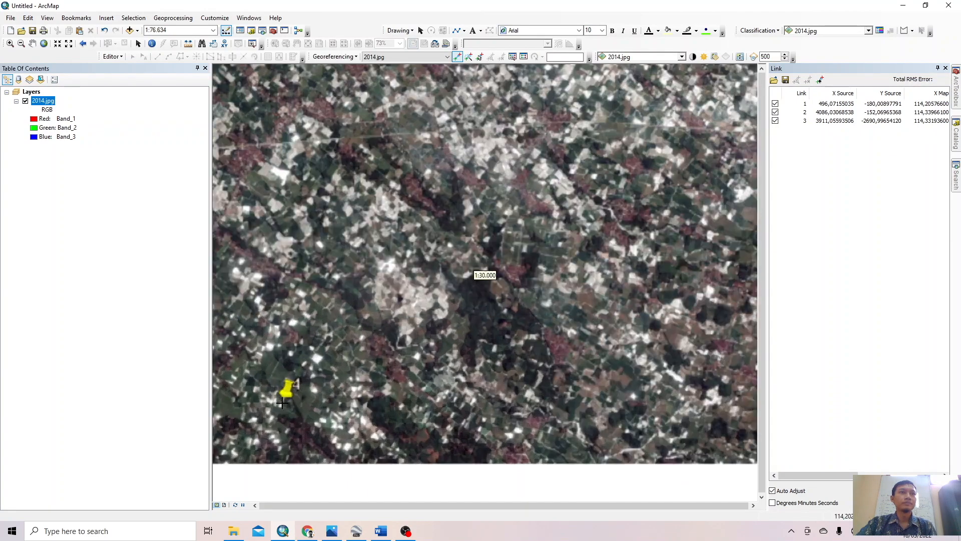
{"action": "scroll", "coordinate": [278, 408], "scroll_direction": "down", "scroll_amount": 4}
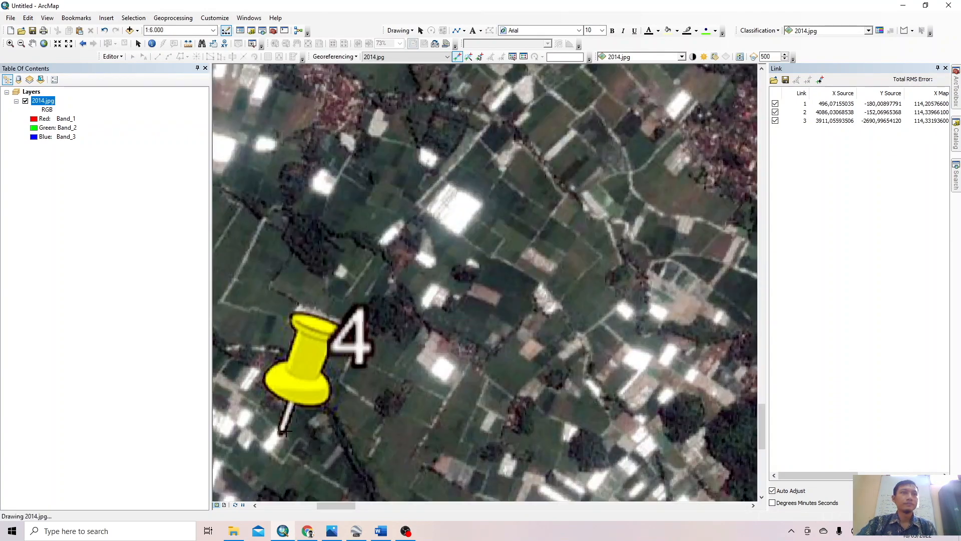
{"action": "scroll", "coordinate": [279, 428], "scroll_direction": "down", "scroll_amount": 8}
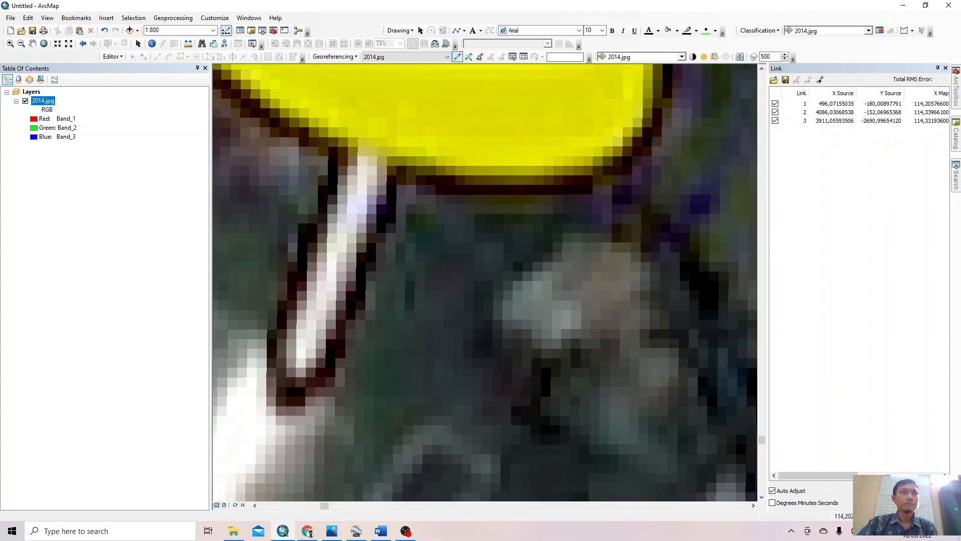
{"action": "right_click", "coordinate": [291, 372]}
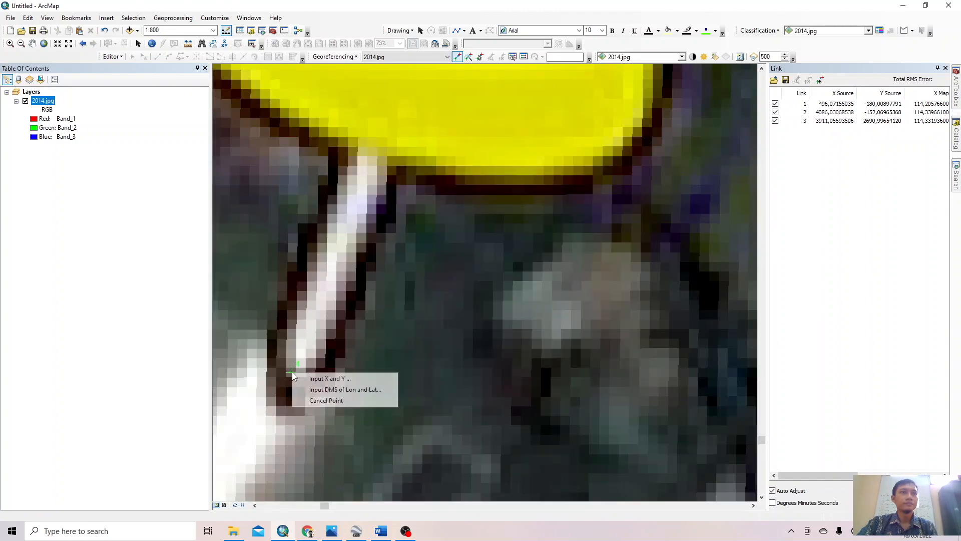
{"action": "left_click", "coordinate": [305, 376]}
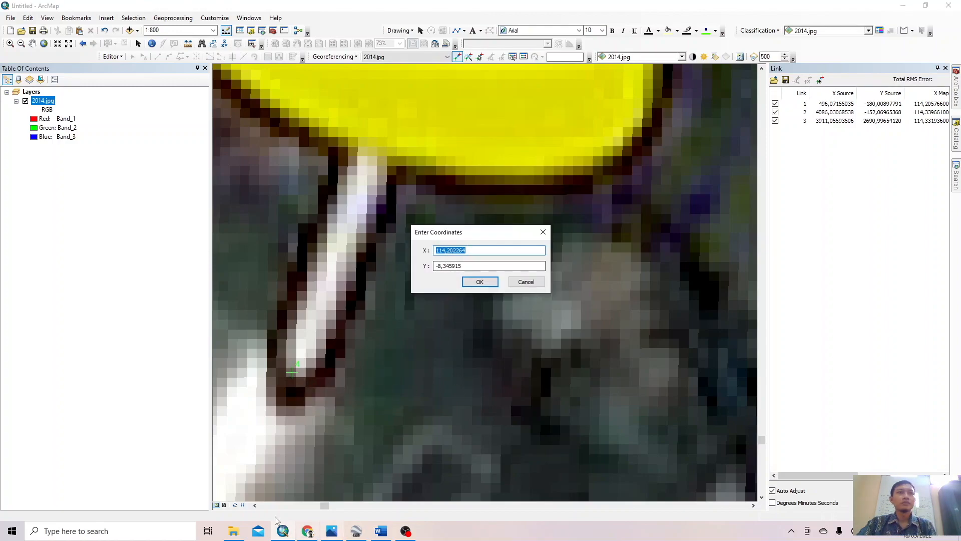
Step: Switch to Google Earth Pro, close placemark 3's properties and copy the latitude from placemark 4's properties
{"action": "left_click", "coordinate": [356, 531]}
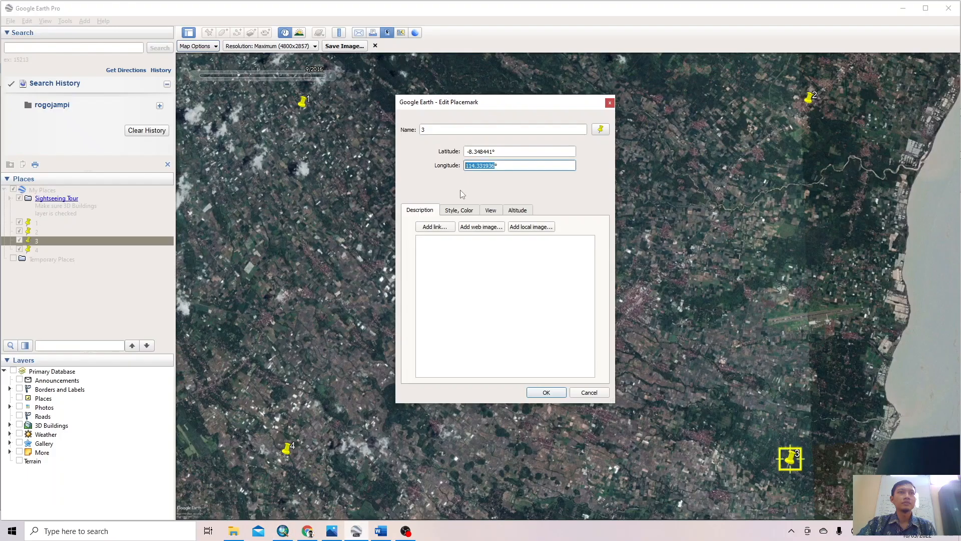
{"action": "left_click", "coordinate": [610, 103]}
{"action": "left_click", "coordinate": [53, 252]}
{"action": "right_click", "coordinate": [50, 251]}
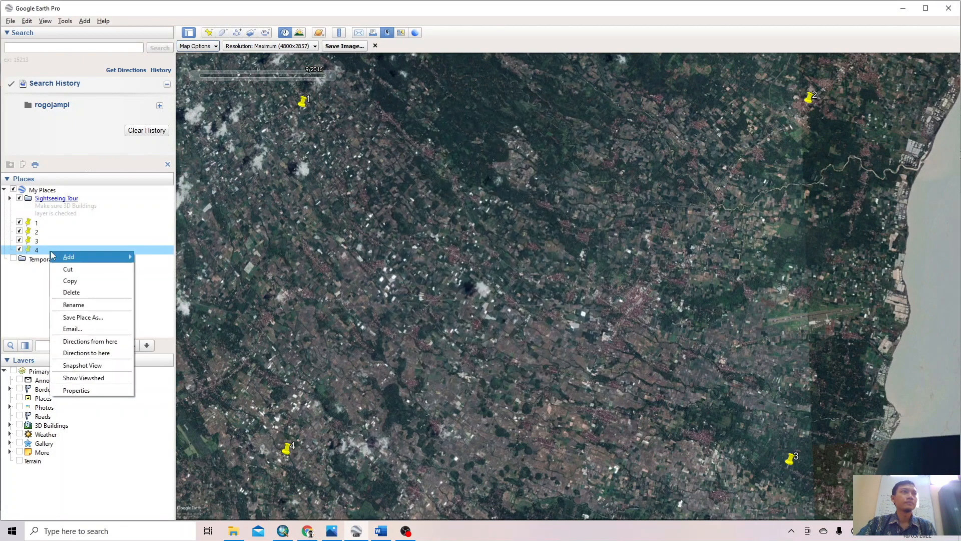
{"action": "left_click", "coordinate": [75, 390]}
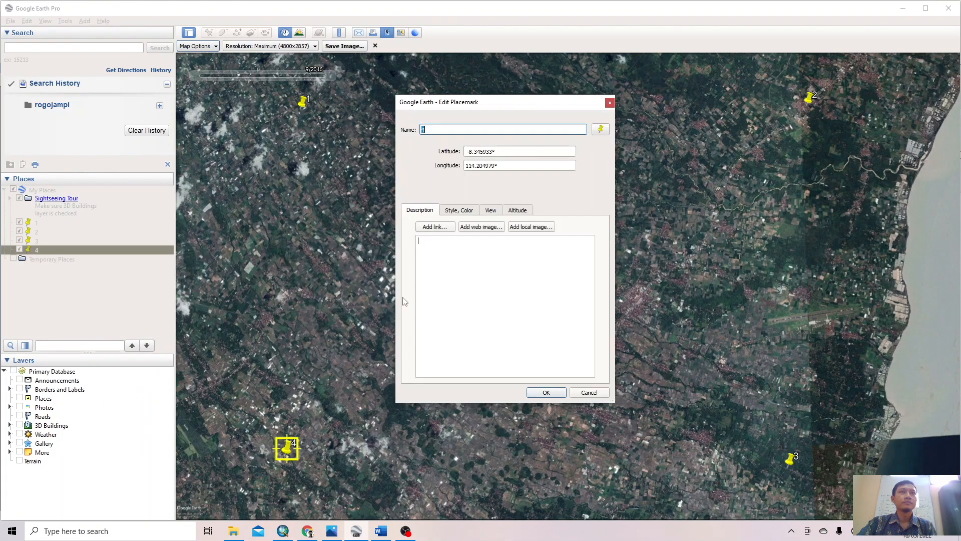
{"action": "left_click_drag", "start_coordinate": [495, 152], "coordinate": [466, 152]}
{"action": "key", "text": "ctrl+c"}
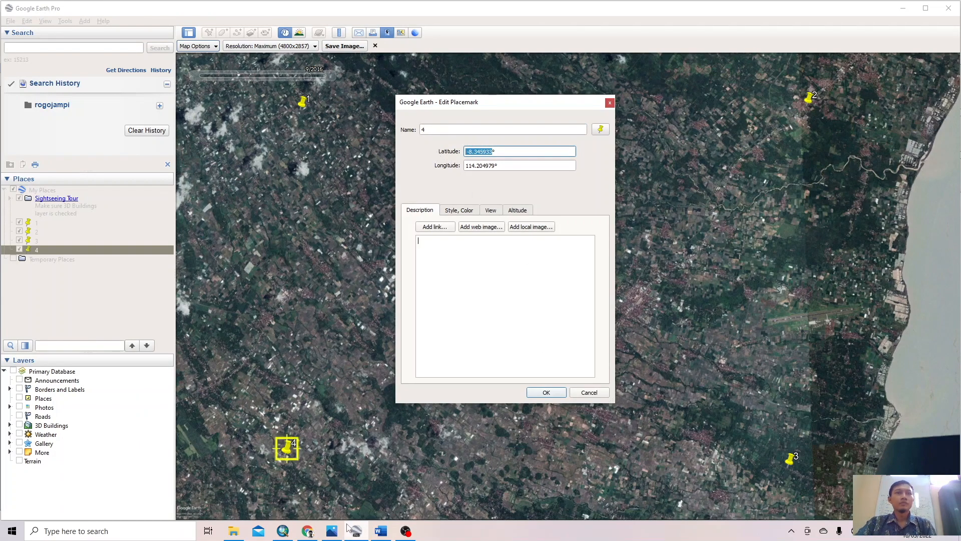
Step: Back in ArcMap, set the fourth control point's Y coordinate to -8,345933, using a decimal comma
{"action": "left_click", "coordinate": [282, 531]}
{"action": "key", "text": "Tab"}
{"action": "key", "text": "ctrl+v"}
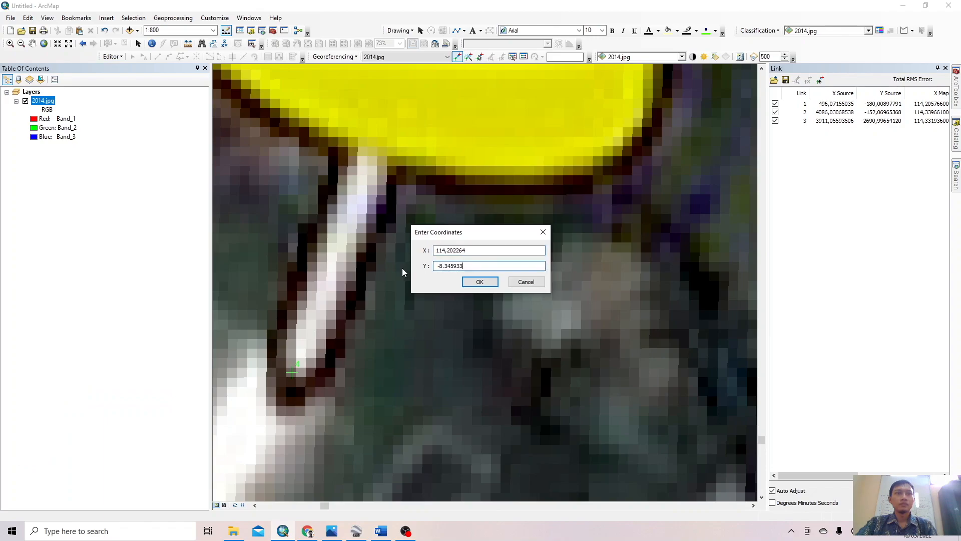
{"action": "left_click", "coordinate": [446, 266]}
{"action": "key", "text": "BackSpace"}
{"action": "type", "text": ","}
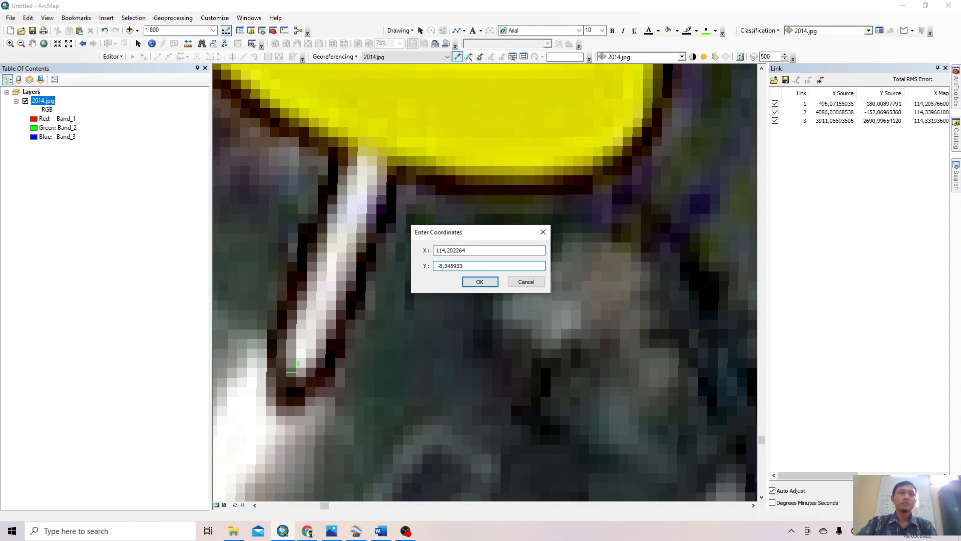
Step: Copy placemark 4's longitude from Google Earth Pro, enter it in ArcMap as X 114,204979 and accept the fourth control point
{"action": "left_click", "coordinate": [356, 531]}
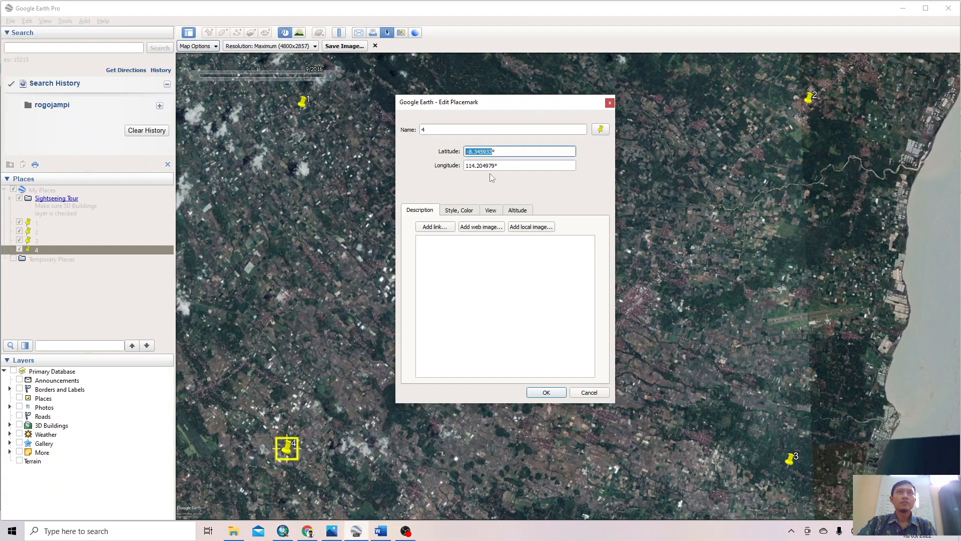
{"action": "left_click_drag", "start_coordinate": [494, 166], "coordinate": [450, 166]}
{"action": "key", "text": "ctrl+c"}
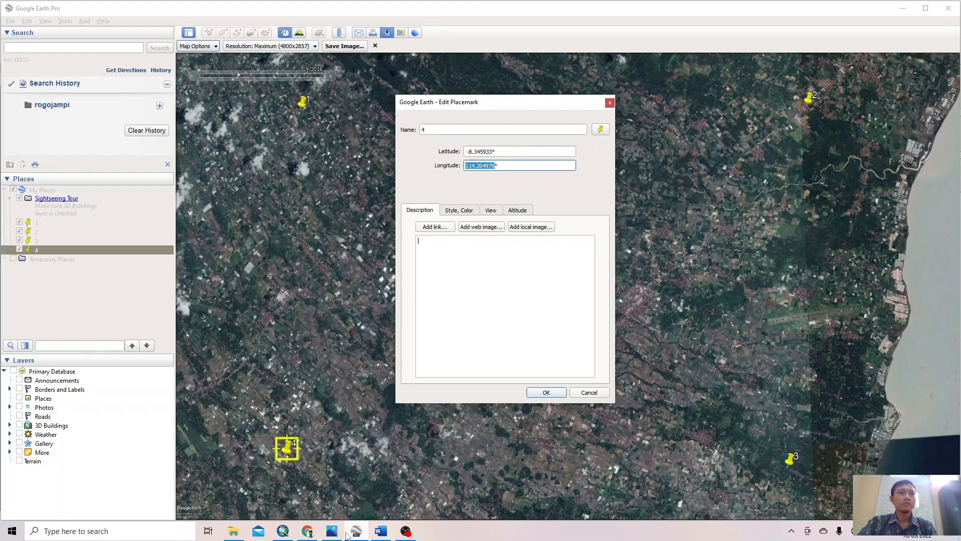
{"action": "left_click", "coordinate": [283, 530]}
{"action": "left_click_drag", "start_coordinate": [493, 250], "coordinate": [395, 250]}
{"action": "key", "text": "ctrl+v"}
{"action": "left_click", "coordinate": [447, 250]}
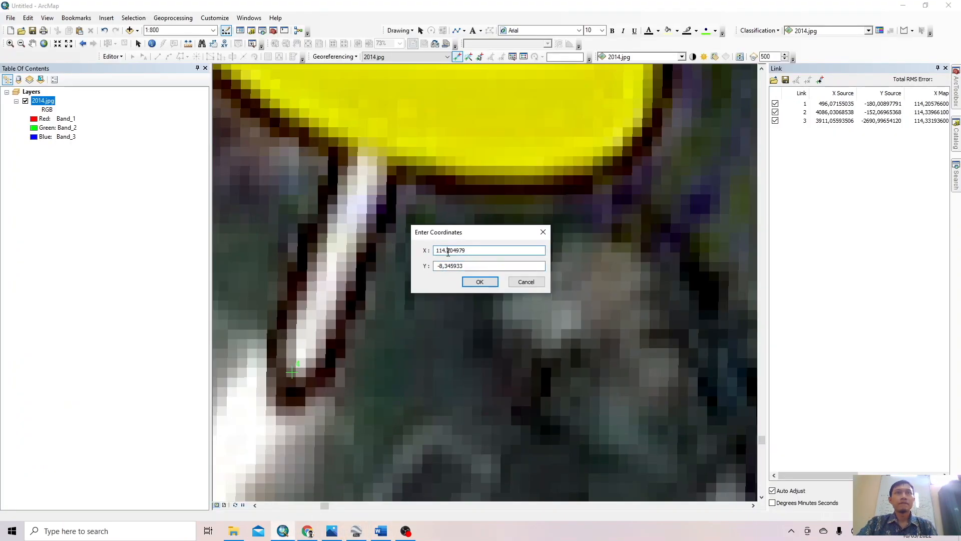
{"action": "type", "text": ","}
{"action": "left_click", "coordinate": [480, 282]}
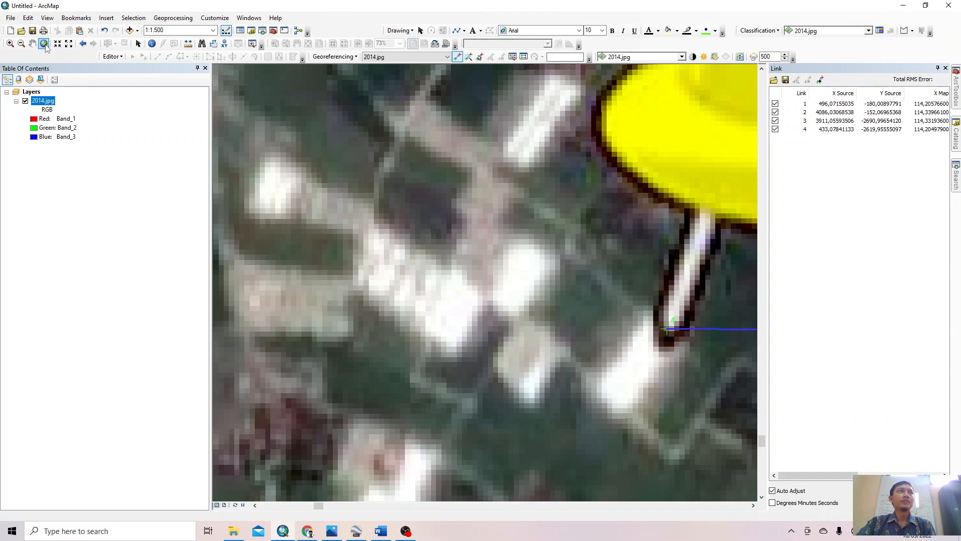
Step: Show the full extent of 2014.jpg and save its warp to the dataset with Update Georeferencing
{"action": "left_click", "coordinate": [43, 44]}
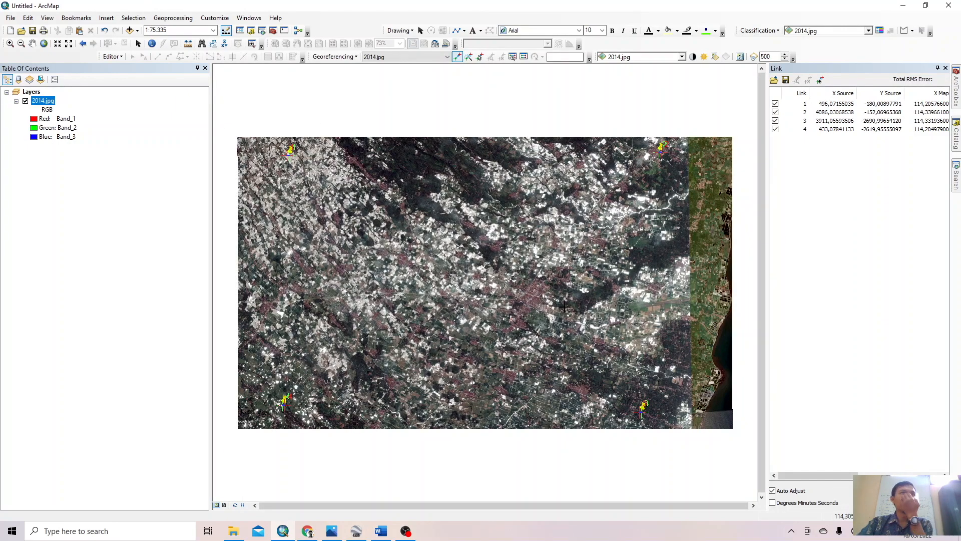
{"action": "left_click", "coordinate": [338, 57]}
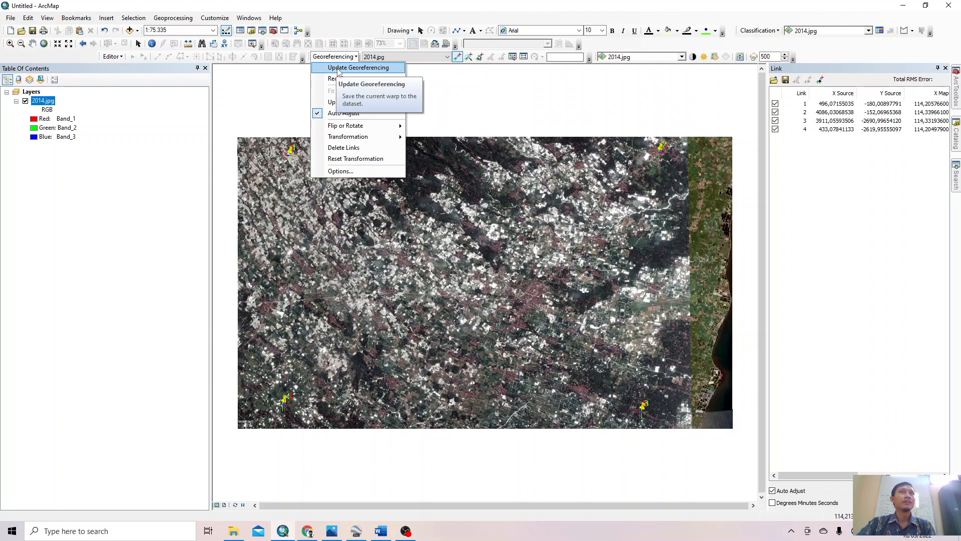
{"action": "left_click", "coordinate": [339, 68]}
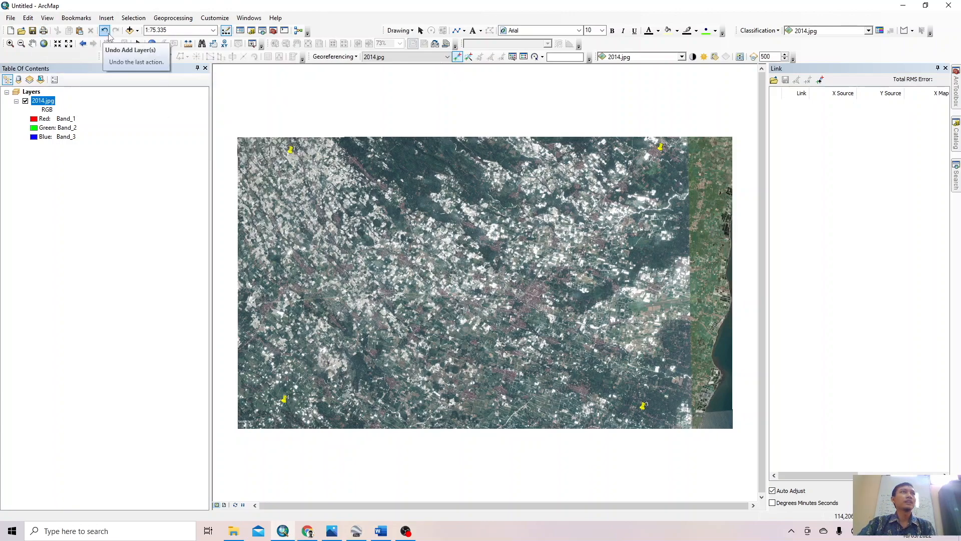
Step: Add Kecamatan_Rogojampi.shp from the Desa Banyuwangi - Copy folder to the map and check its fit over 2014.jpg
{"action": "left_click", "coordinate": [957, 126]}
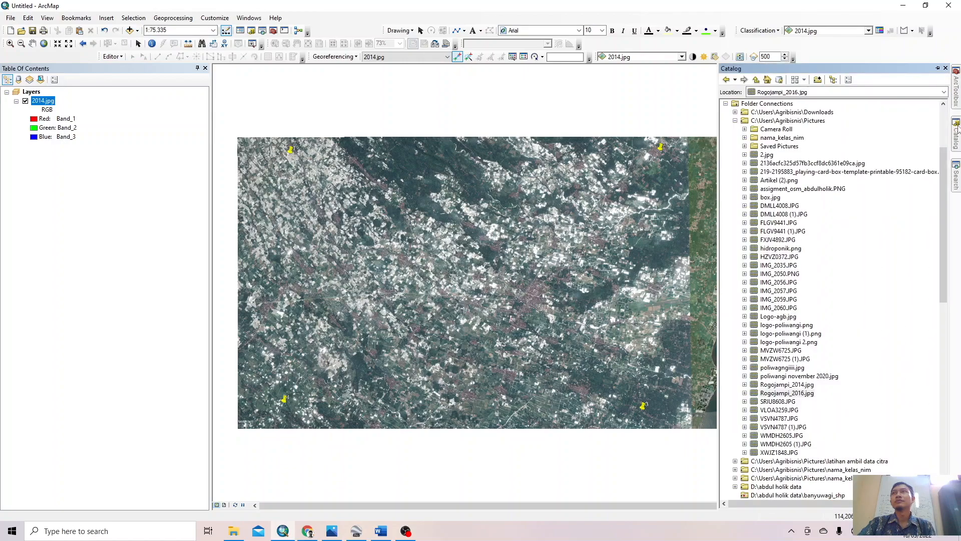
{"action": "scroll", "coordinate": [942, 161], "scroll_direction": "up", "scroll_amount": 4}
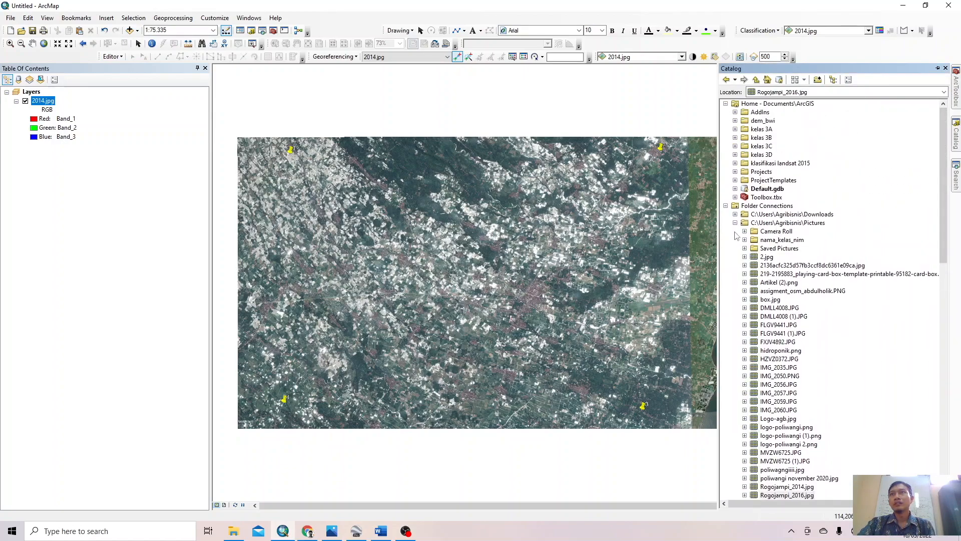
{"action": "left_click", "coordinate": [735, 223]}
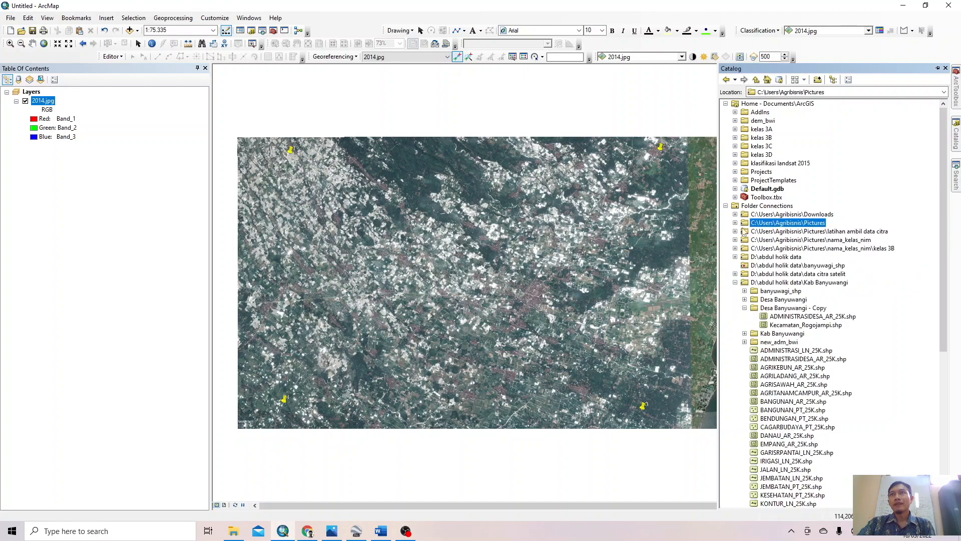
{"action": "left_click_drag", "start_coordinate": [941, 212], "coordinate": [940, 263]}
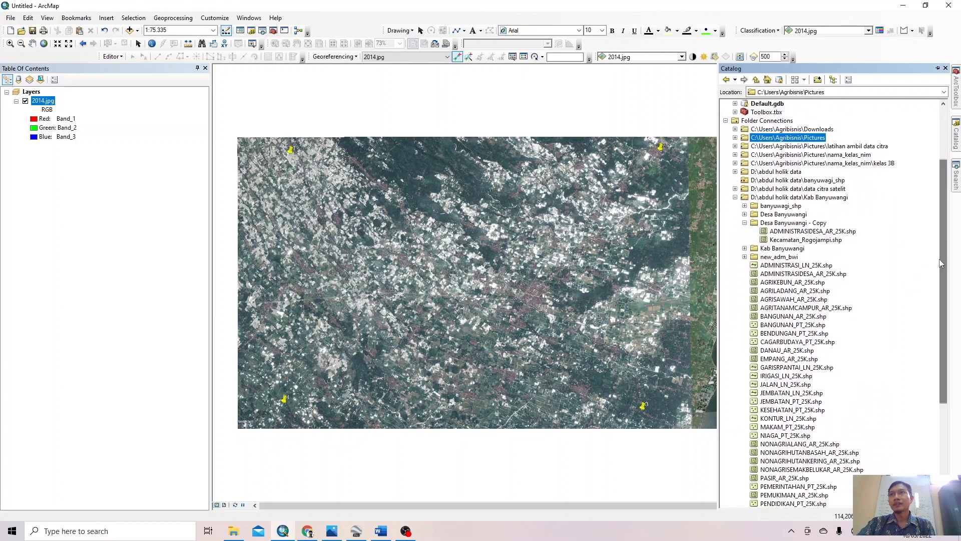
{"action": "left_click", "coordinate": [798, 233]}
{"action": "left_click_drag", "start_coordinate": [799, 241], "coordinate": [457, 249]}
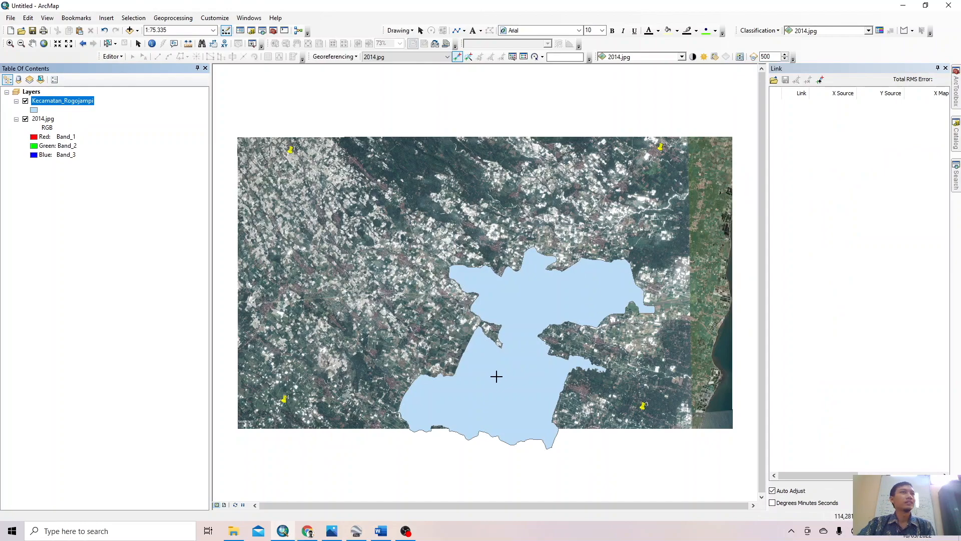
{"action": "scroll", "coordinate": [496, 376], "scroll_direction": "down", "scroll_amount": 1}
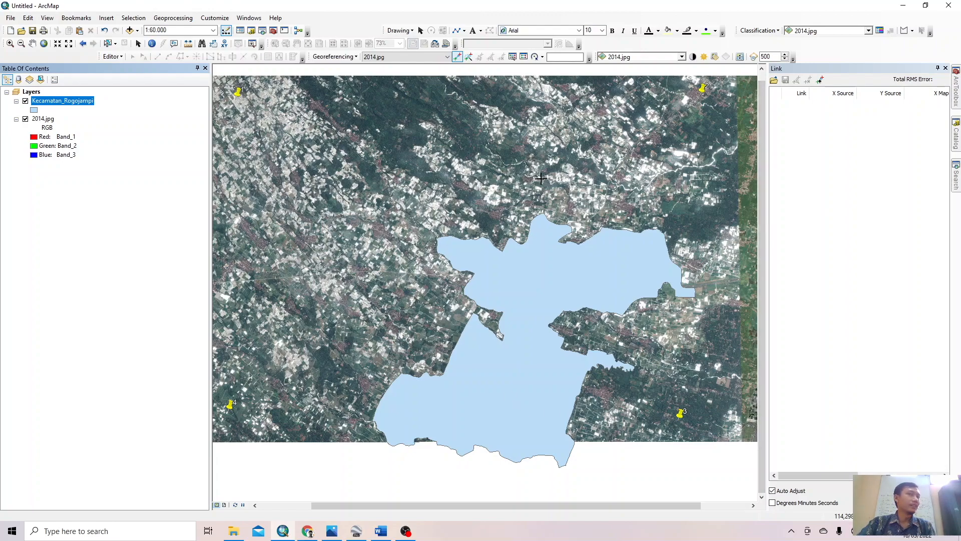
{"action": "scroll", "coordinate": [489, 428], "scroll_direction": "down", "scroll_amount": 2}
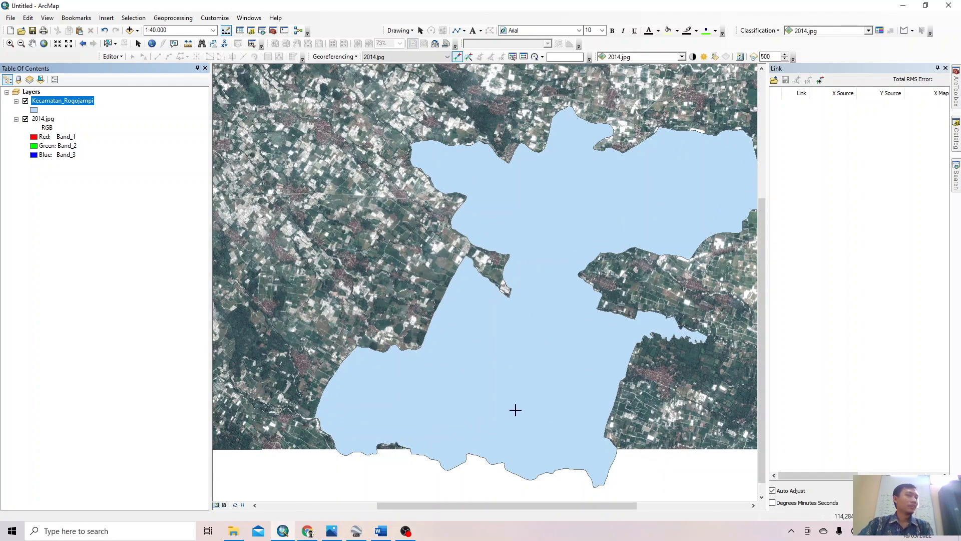
{"action": "scroll", "coordinate": [515, 410], "scroll_direction": "up", "scroll_amount": 2}
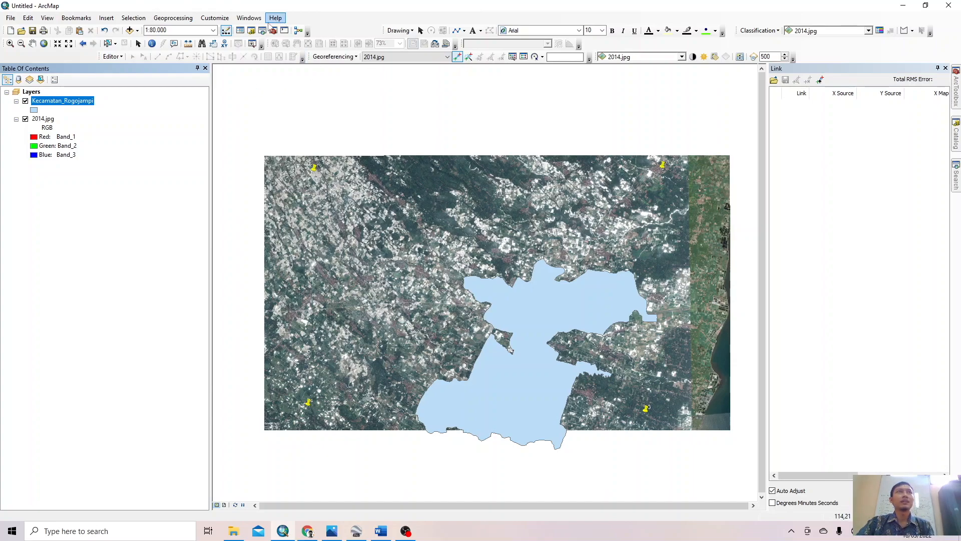
Step: Add 2016.jpg from the latihan ambil data citra folder, hide the Kecamatan_Rogojampi layer and show the full extent
{"action": "left_click", "coordinate": [130, 30]}
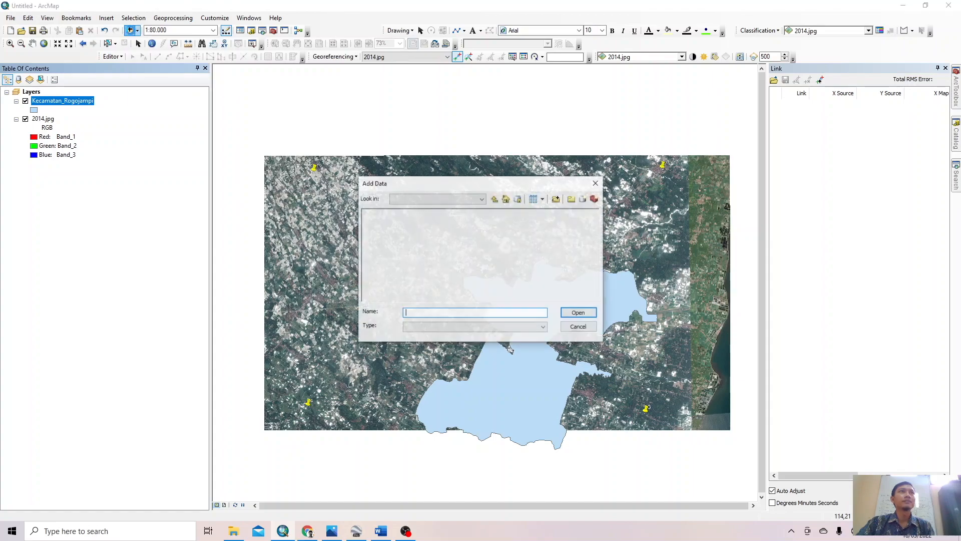
{"action": "left_click", "coordinate": [378, 223]}
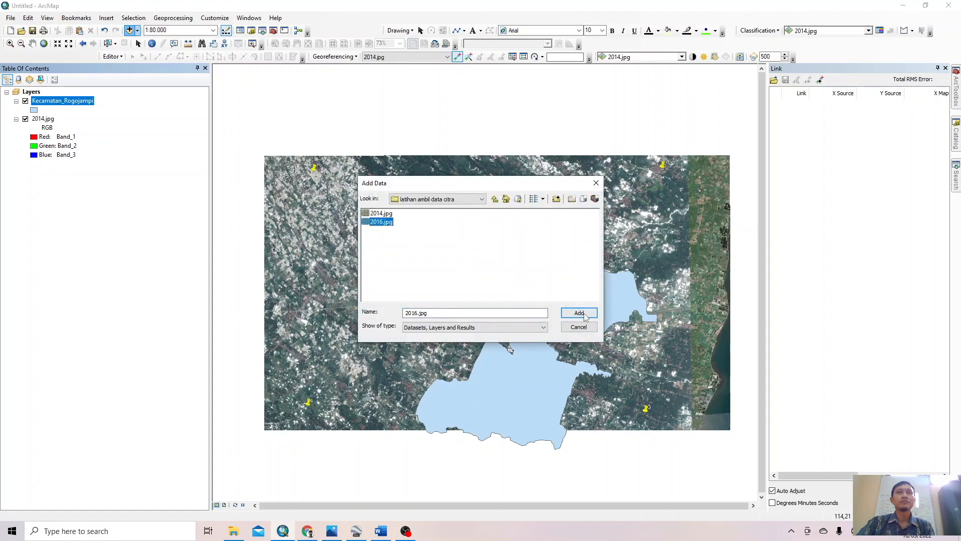
{"action": "left_click", "coordinate": [579, 312]}
{"action": "left_click", "coordinate": [549, 313]}
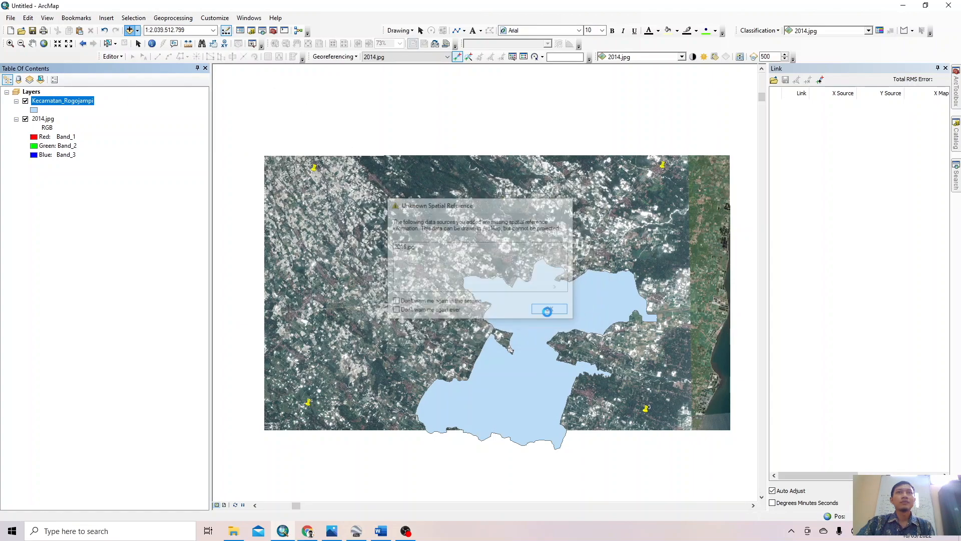
{"action": "left_click", "coordinate": [25, 101]}
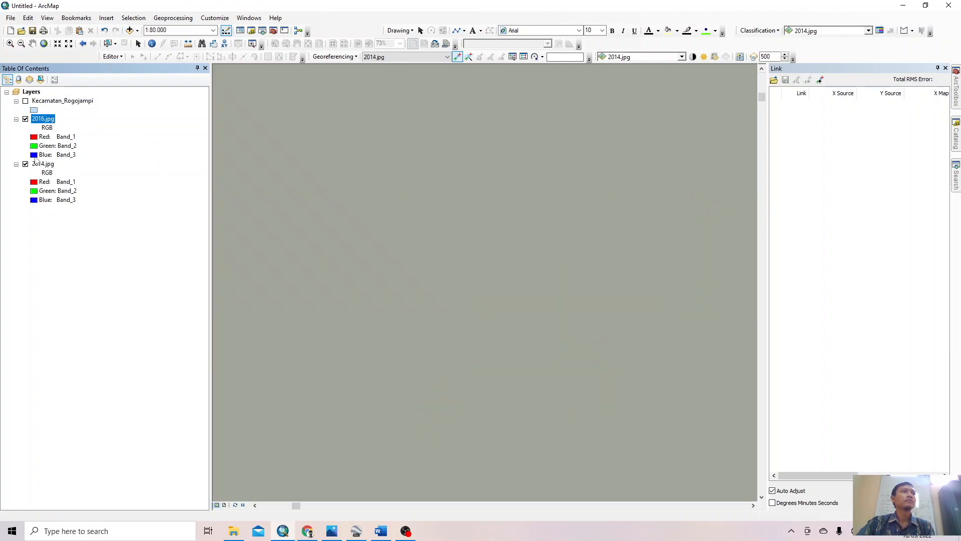
{"action": "left_click", "coordinate": [44, 44]}
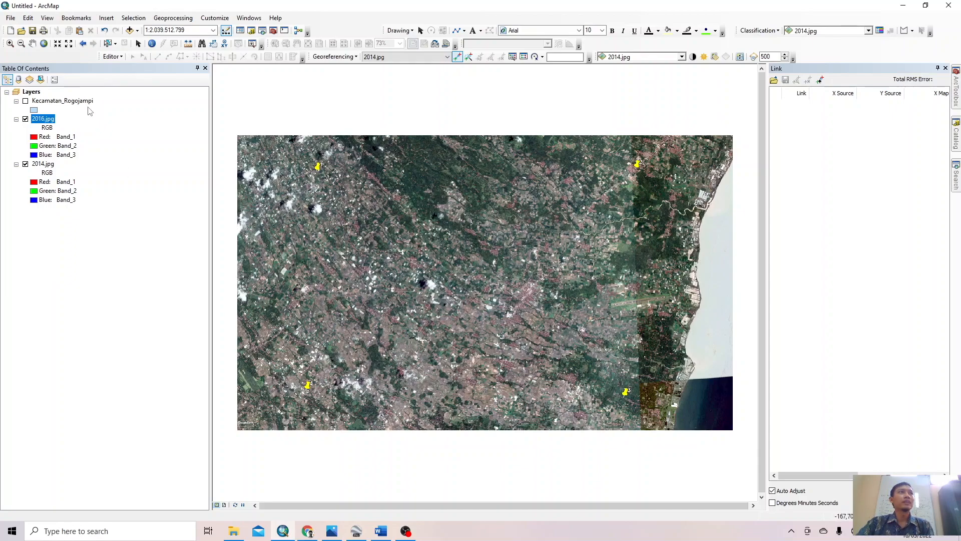
Step: Show the Kecamatan_Rogojampi layer again, hide 2016.jpg and zoom to the 2014.jpg layer
{"action": "left_click", "coordinate": [25, 101]}
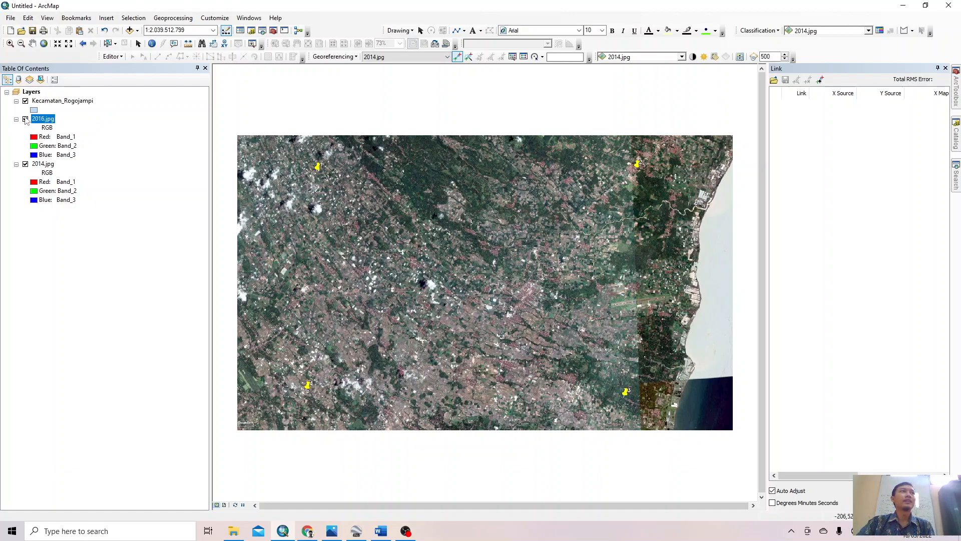
{"action": "left_click", "coordinate": [25, 120]}
{"action": "left_click", "coordinate": [43, 165]}
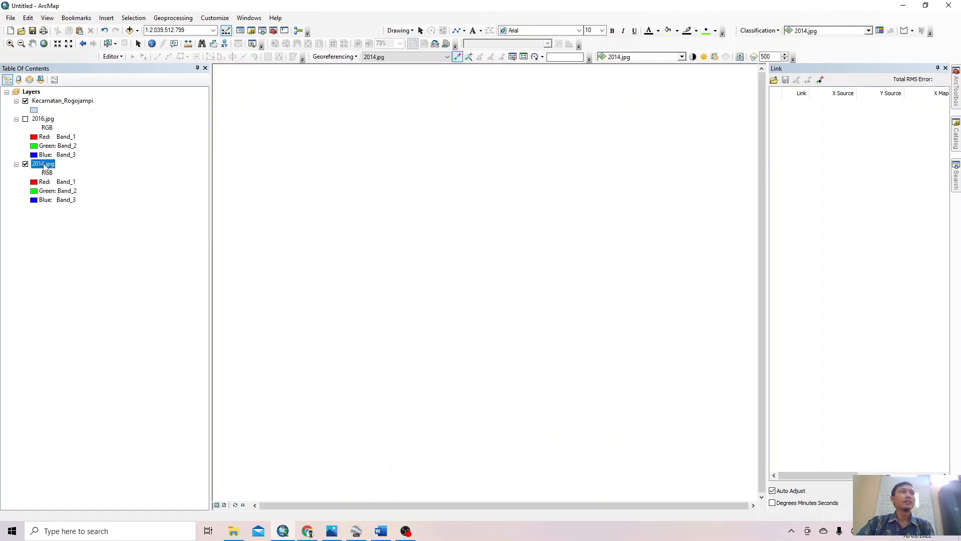
{"action": "left_click", "coordinate": [44, 44]}
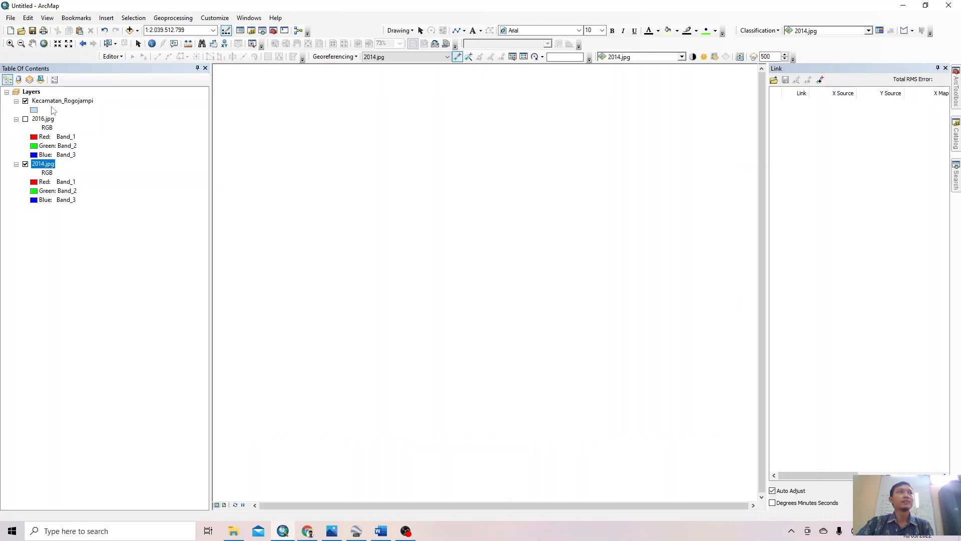
{"action": "right_click", "coordinate": [47, 166]}
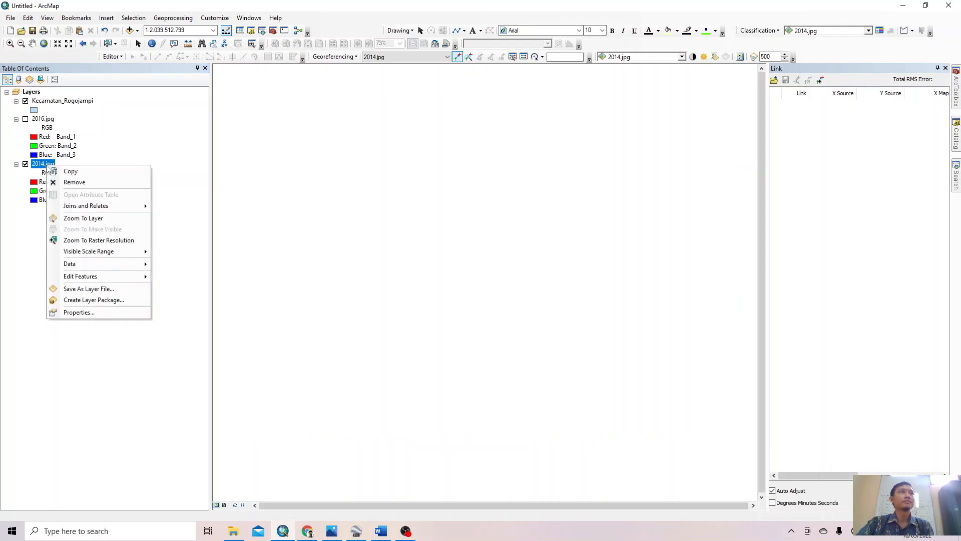
{"action": "left_click", "coordinate": [74, 216]}
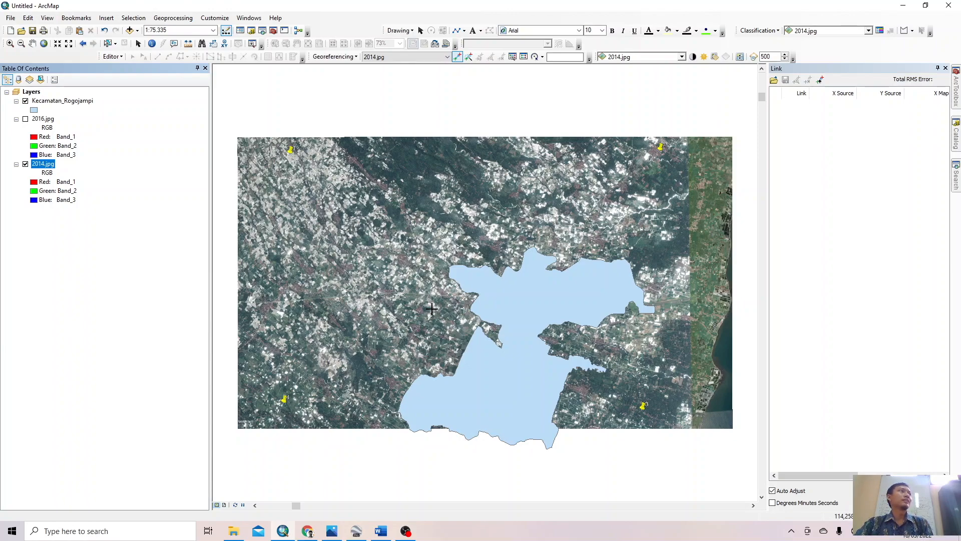
Step: Hide the Kecamatan_Rogojampi layer and examine the settlements and fields in 2014.jpg up close, at a scale of 1:5.000
{"action": "left_click", "coordinate": [25, 101]}
{"action": "scroll", "coordinate": [514, 391], "scroll_direction": "up", "scroll_amount": 1}
{"action": "scroll", "coordinate": [514, 391], "scroll_direction": "up", "scroll_amount": 2}
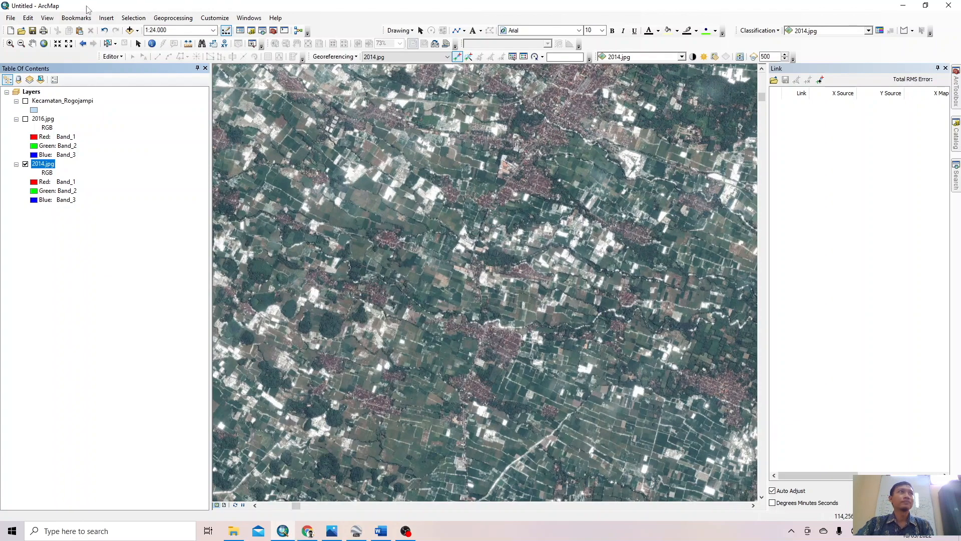
{"action": "left_click", "coordinate": [138, 43]}
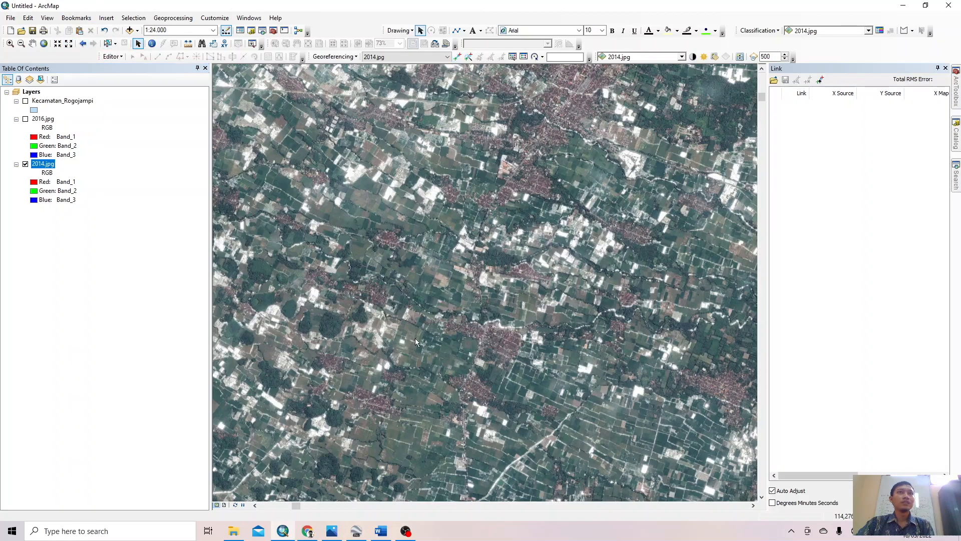
{"action": "scroll", "coordinate": [412, 338], "scroll_direction": "up", "scroll_amount": 4}
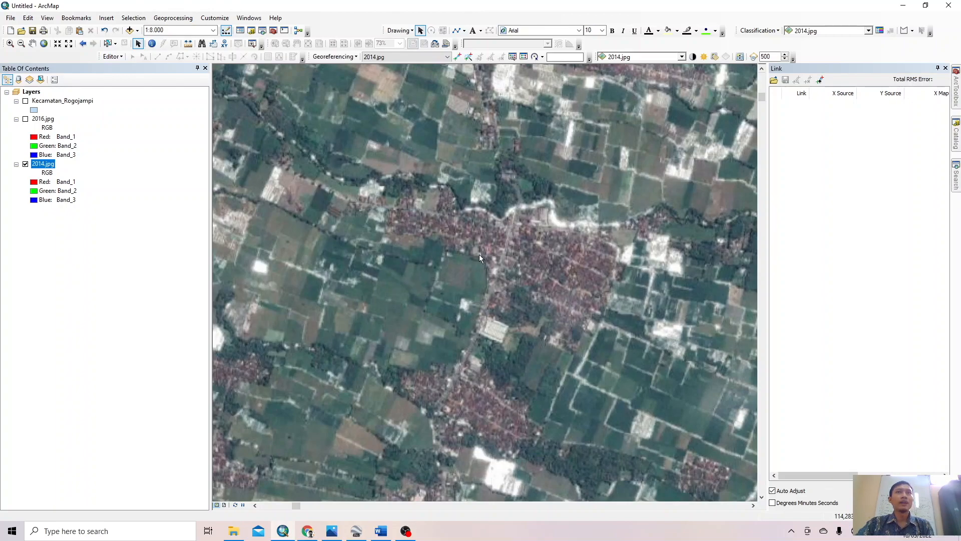
{"action": "scroll", "coordinate": [481, 260], "scroll_direction": "up", "scroll_amount": 2}
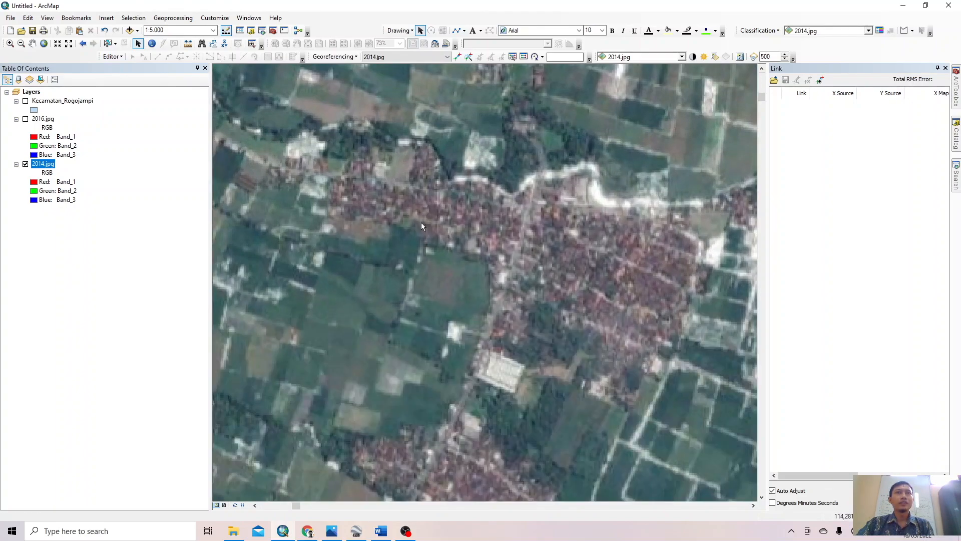